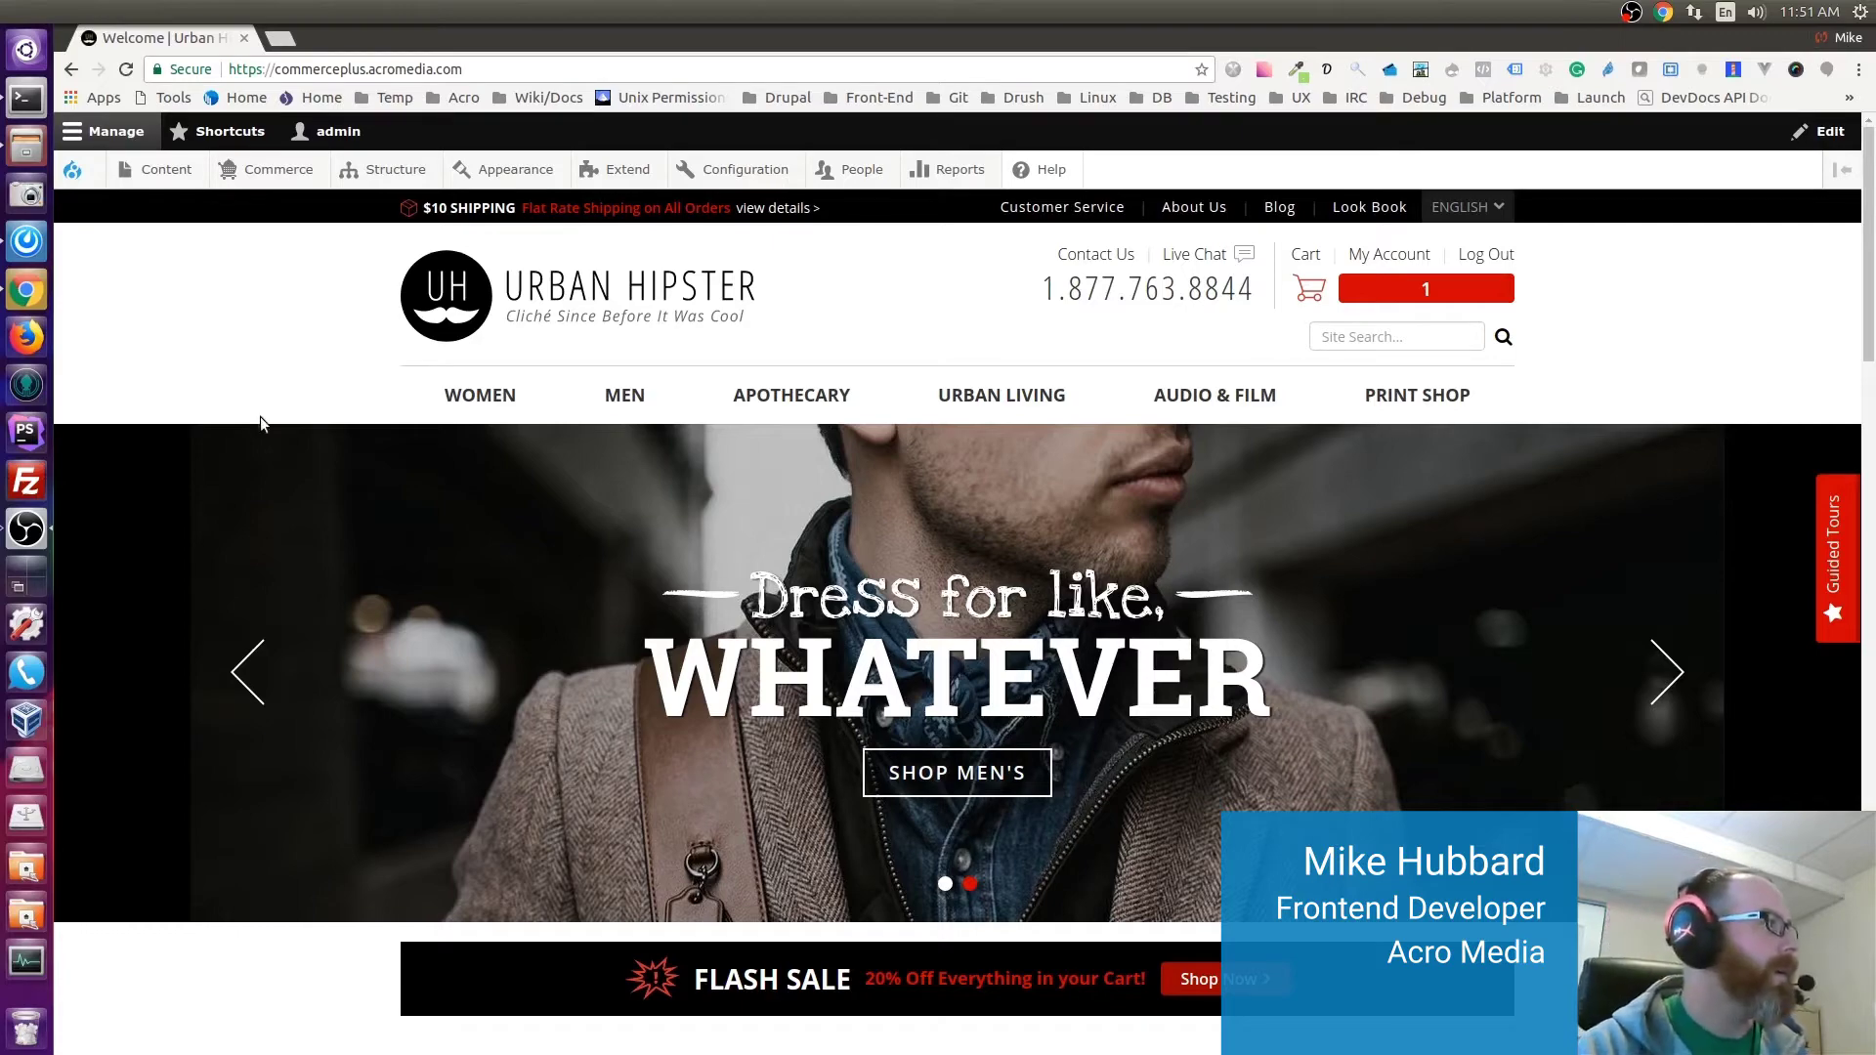
# Open The Adventure Begins Camping Mug from the home page's Featured Products row.
pyautogui.scroll(-2, 1319, 266)
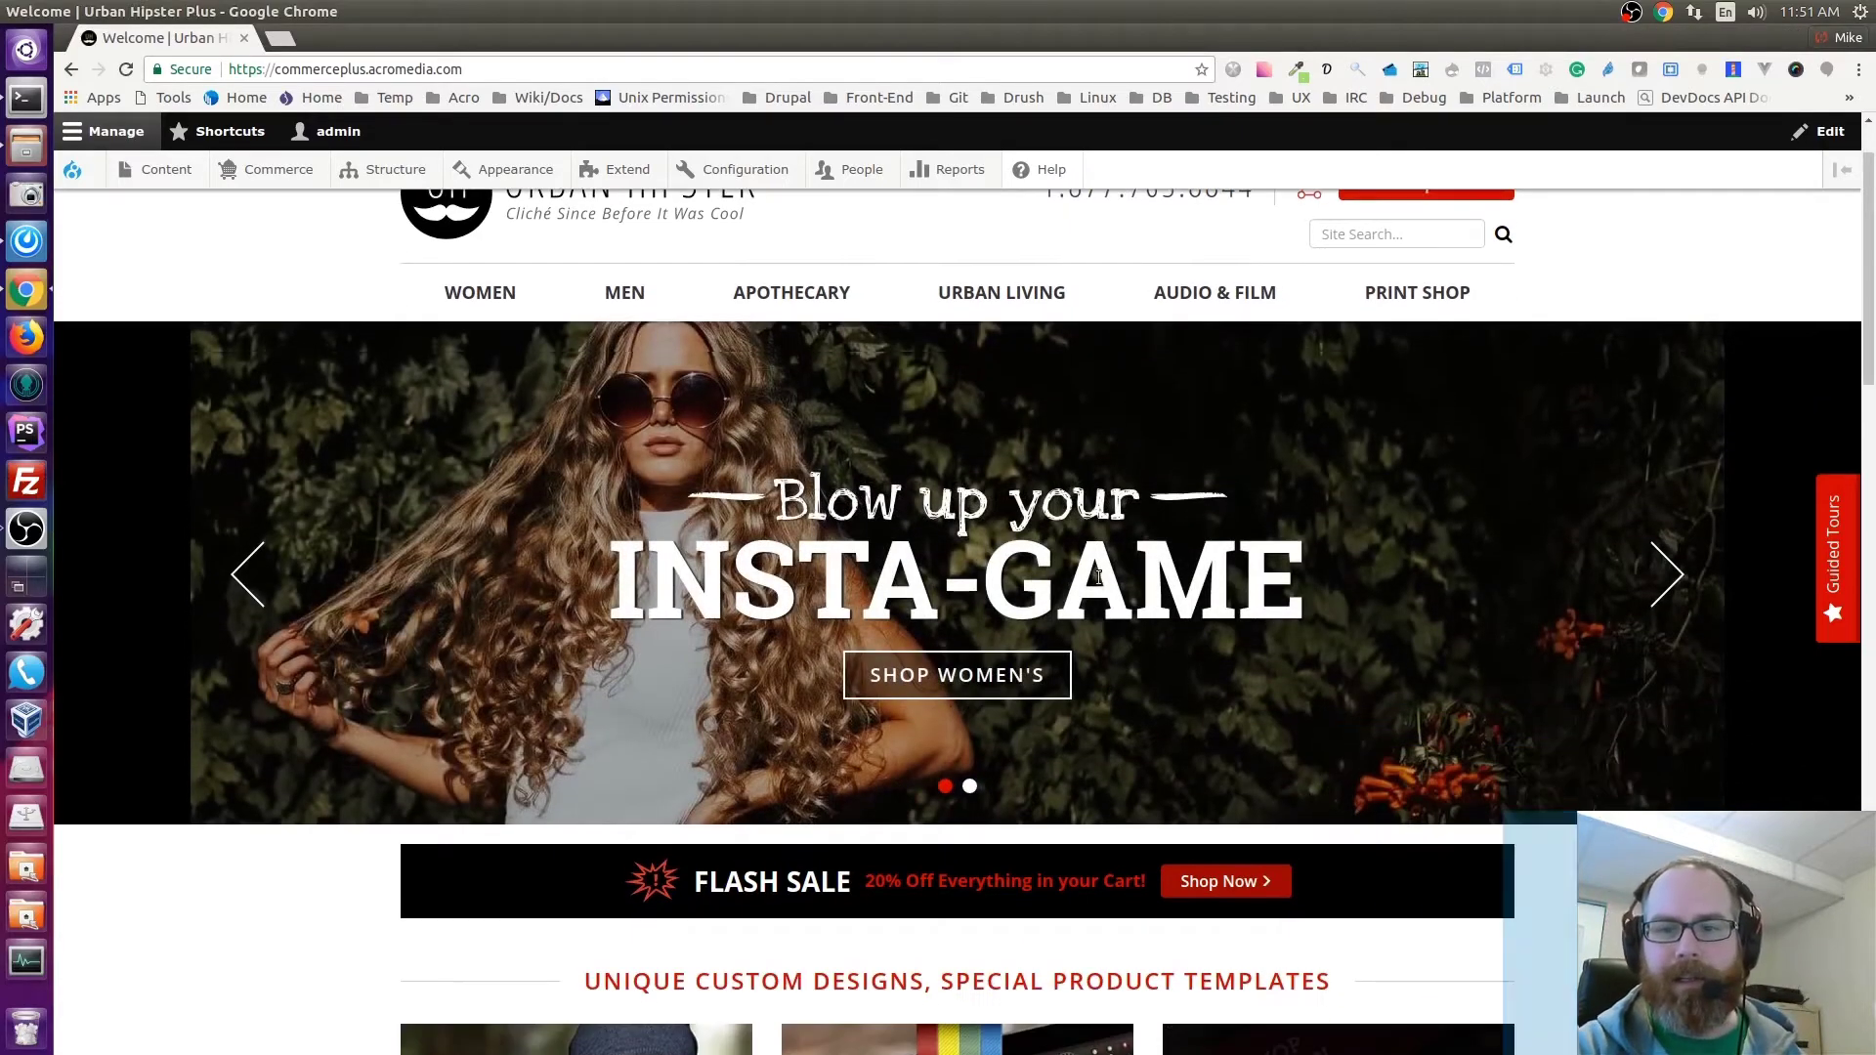
pyautogui.scroll(-10, 1163, 648)
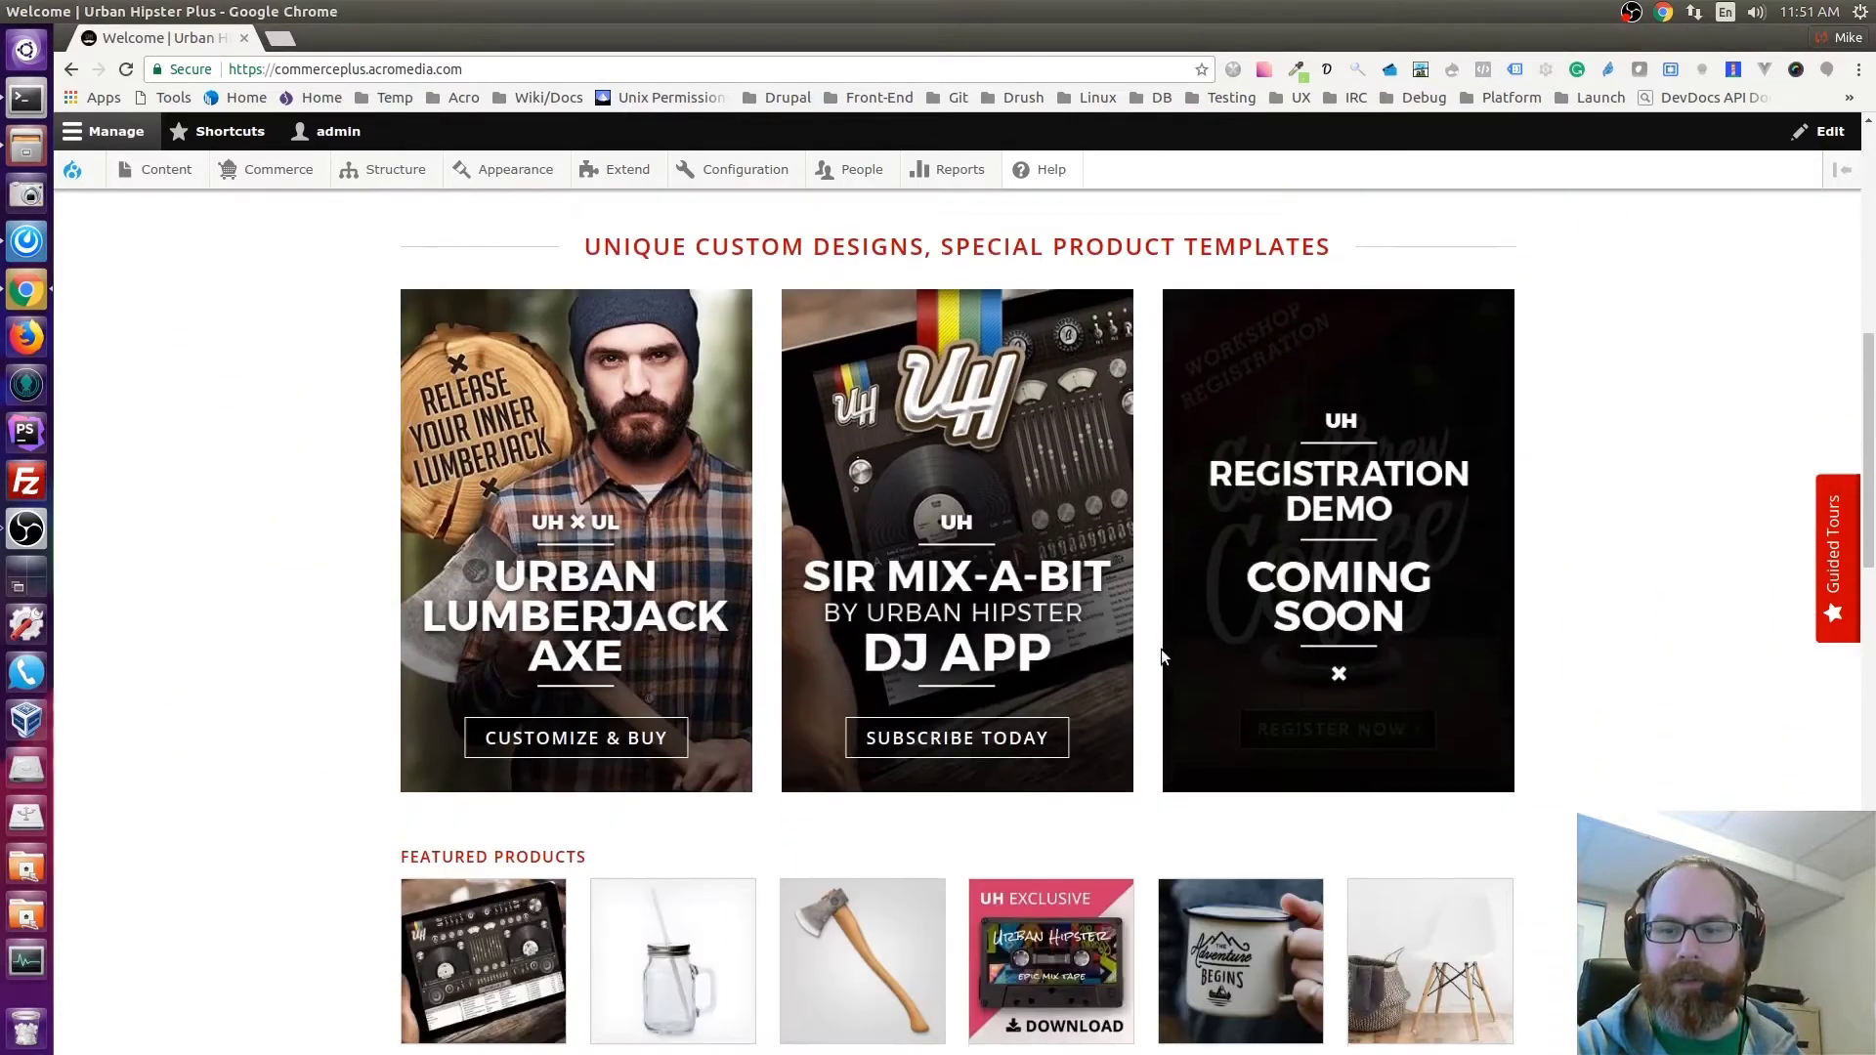
pyautogui.scroll(-2, 1159, 649)
pyautogui.scroll(-3, 1309, 704)
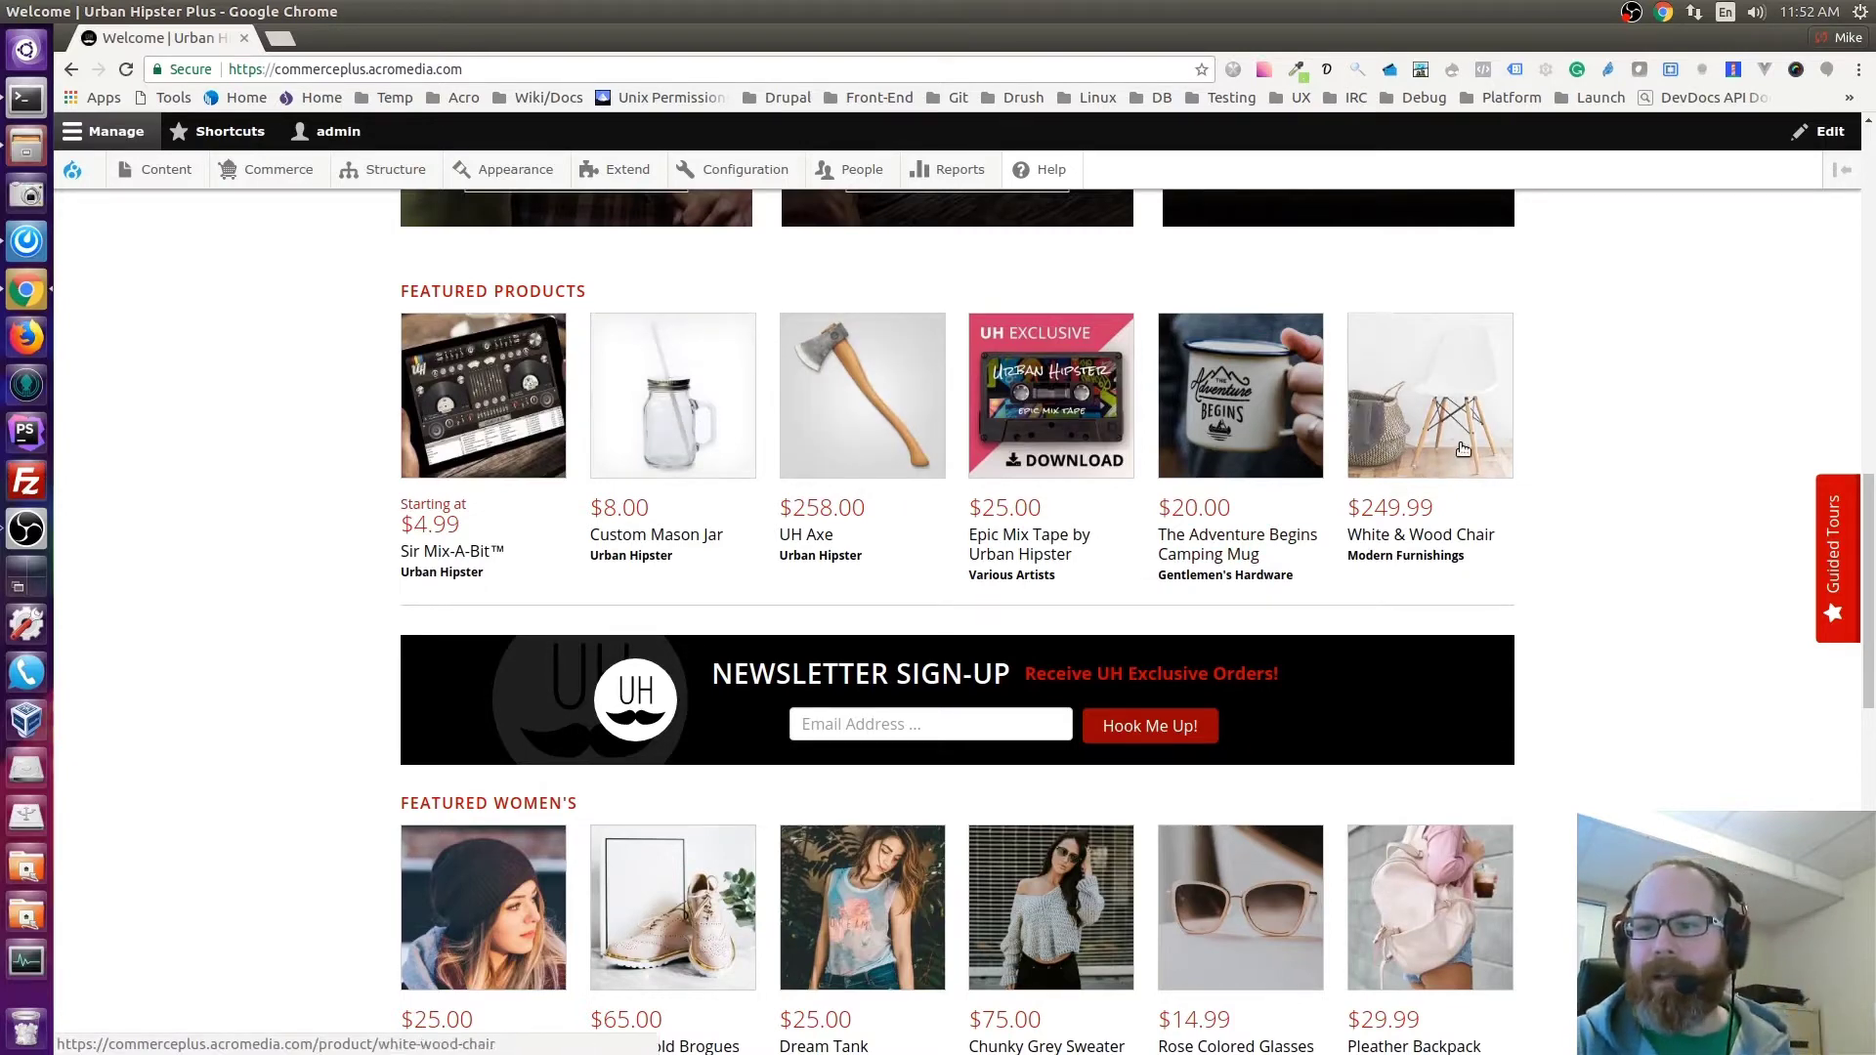
pyautogui.scroll(-7, 1192, 879)
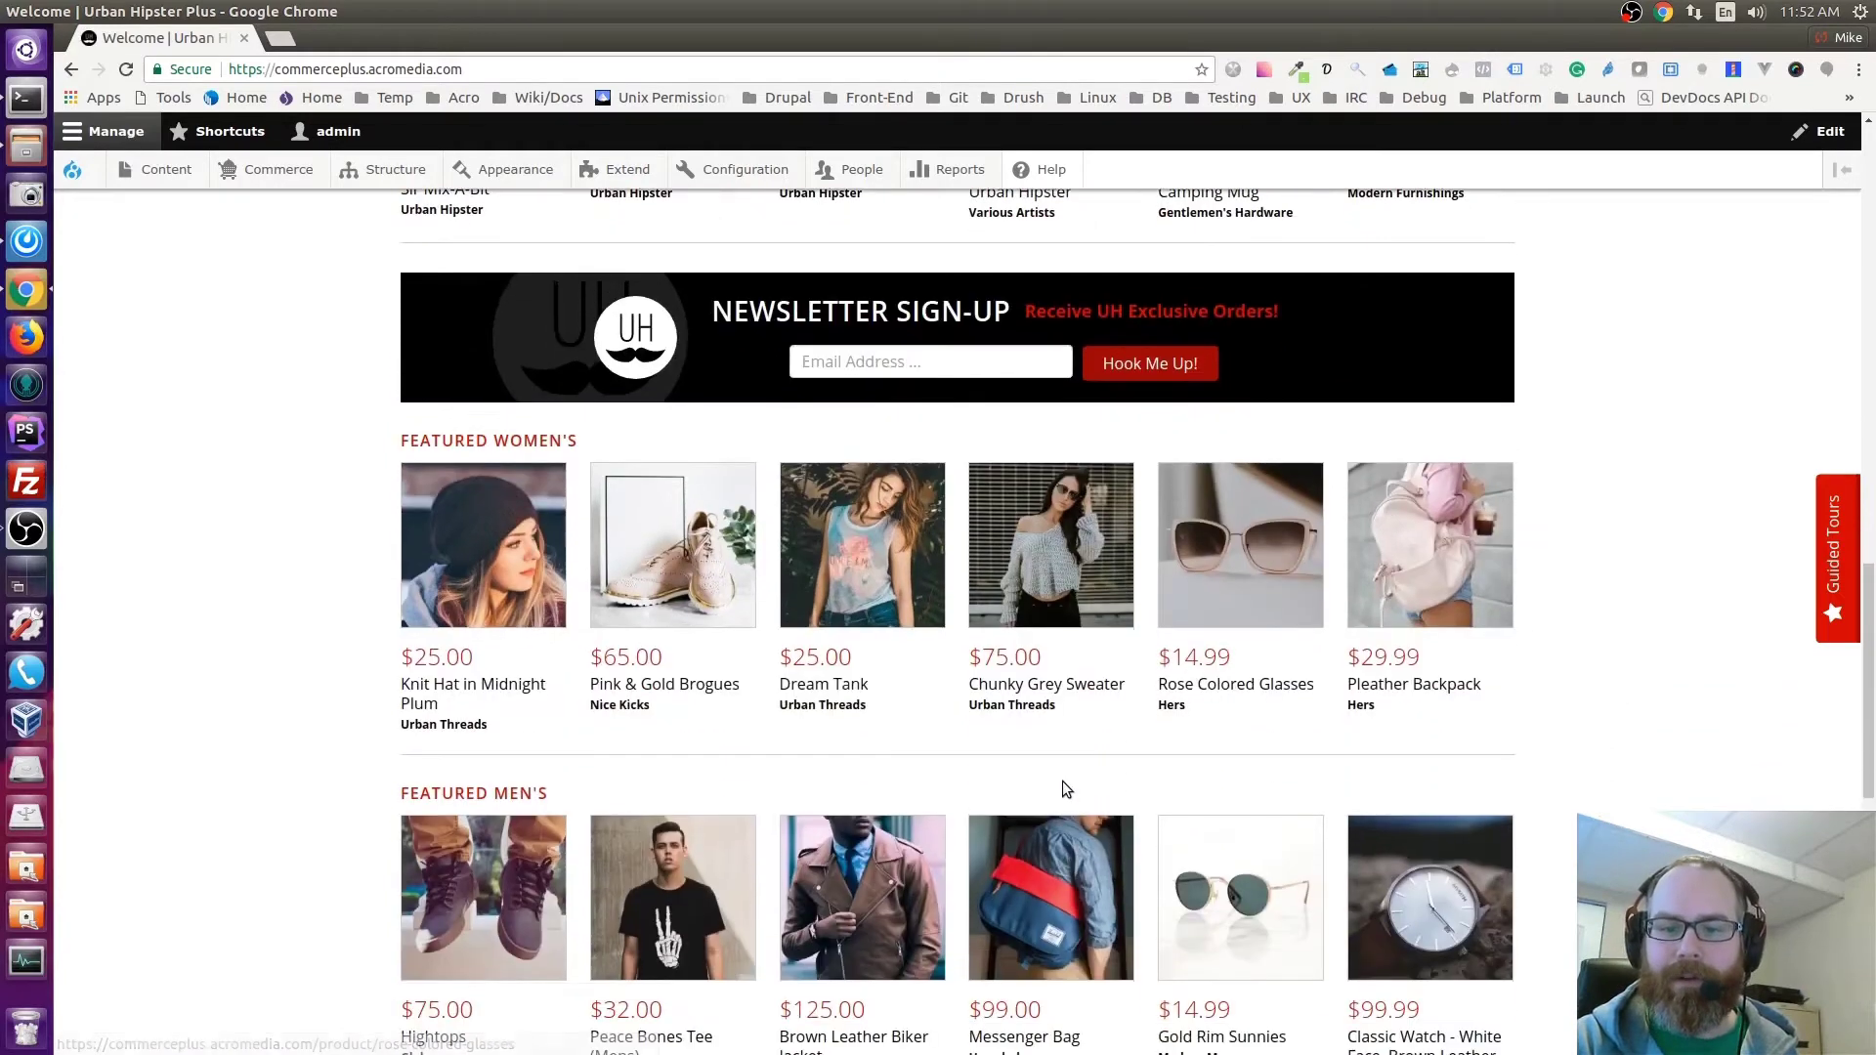
pyautogui.scroll(8, 1231, 741)
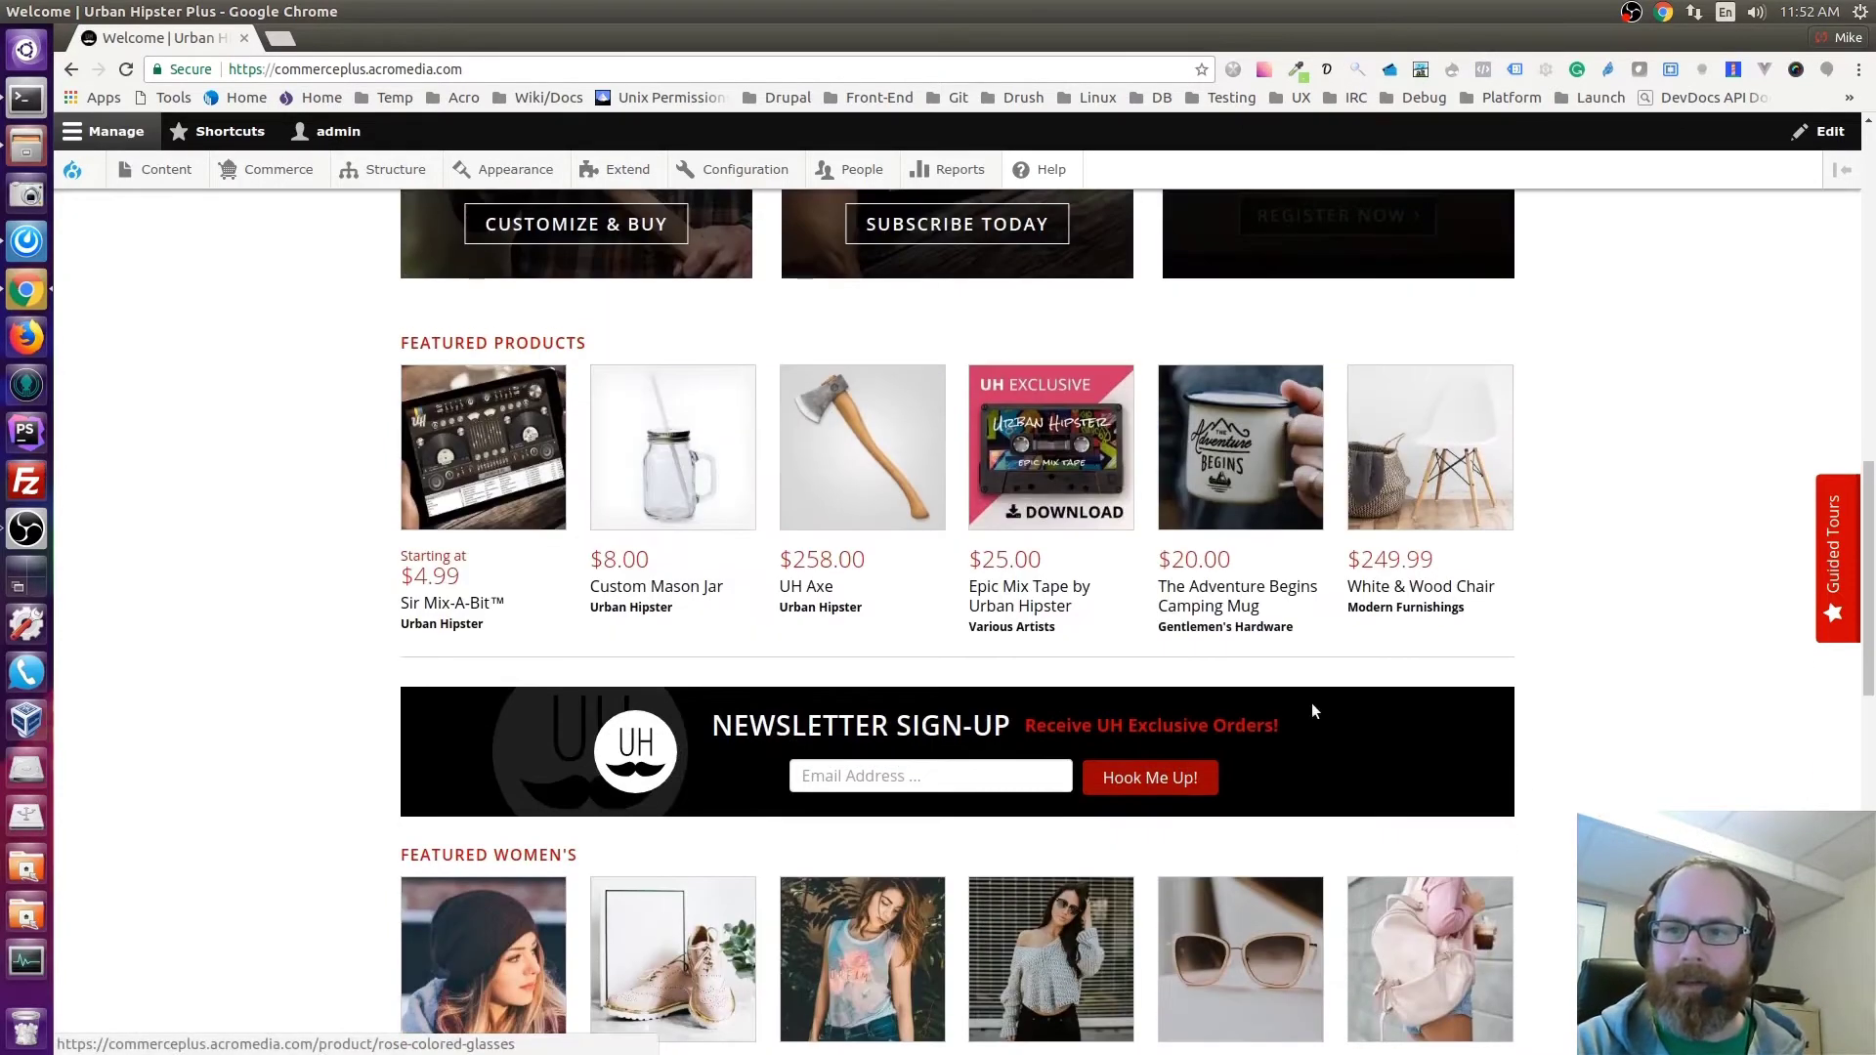
pyautogui.click(1235, 510)
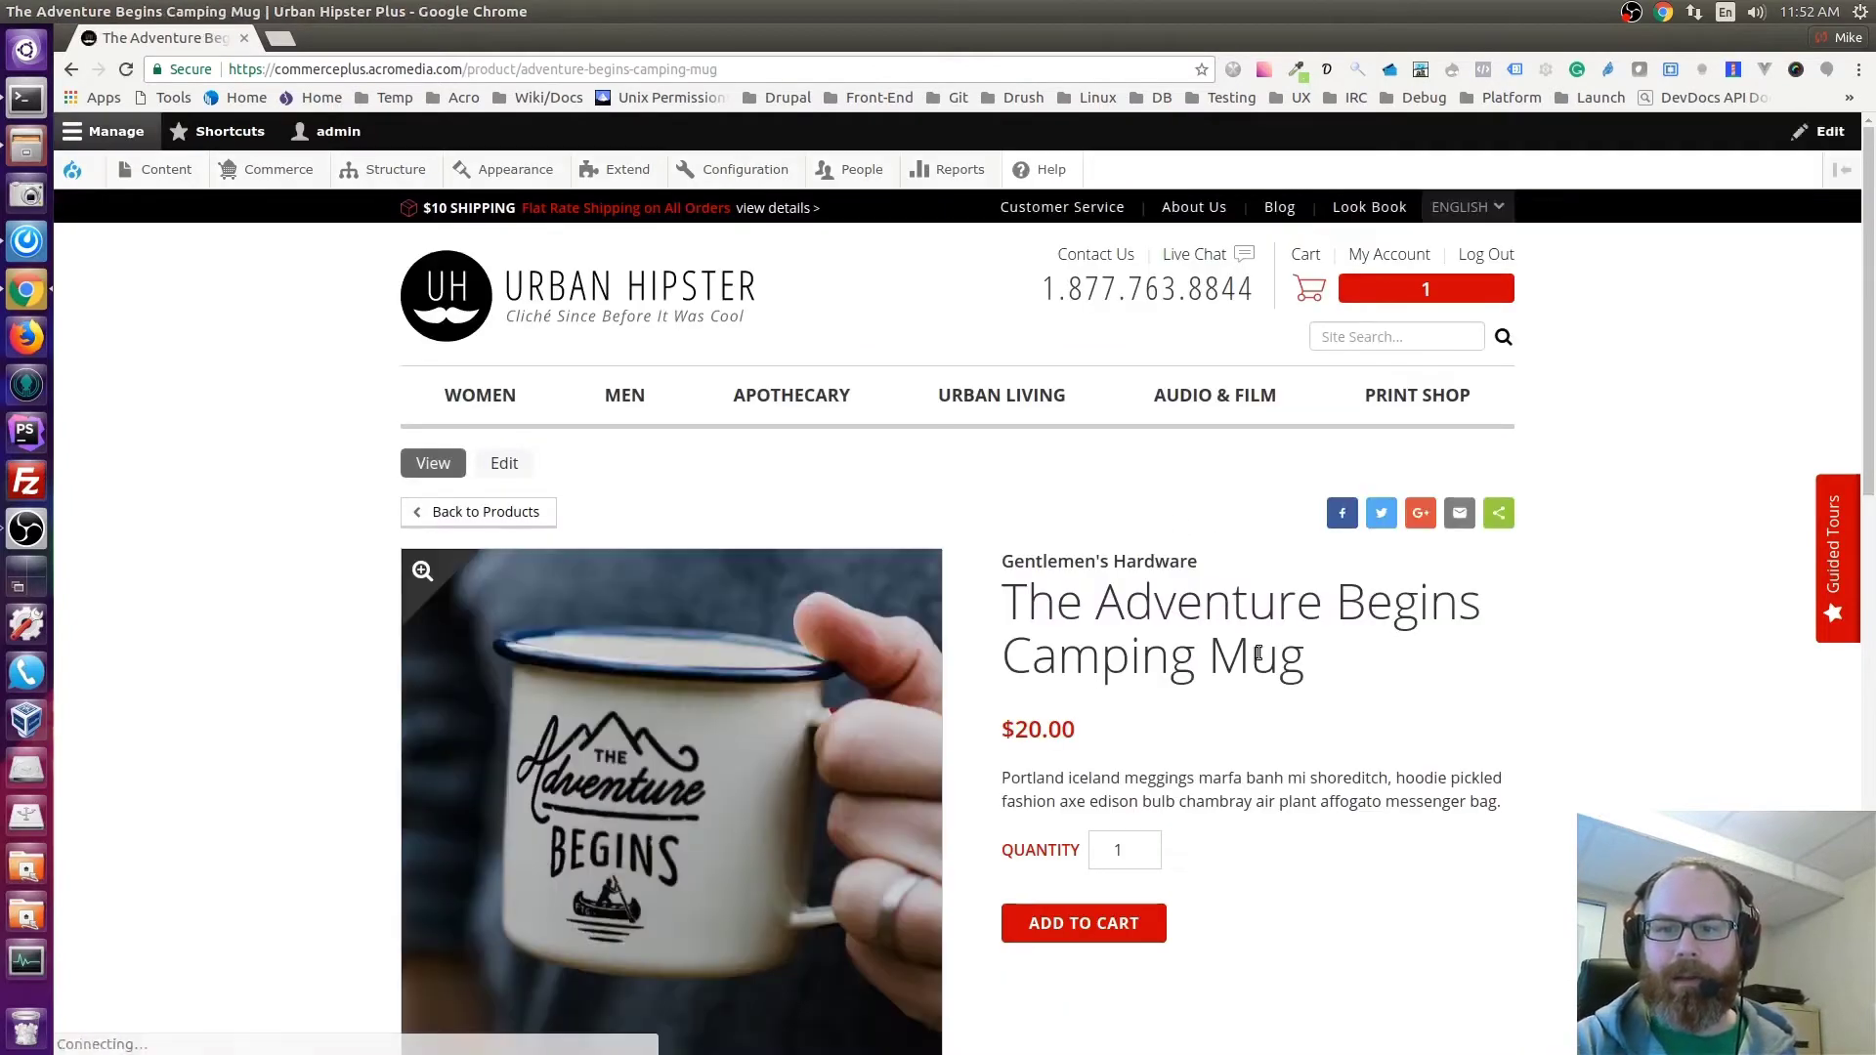
# Switch the mug's main gallery image to the lake photo, then enlarge and close it.
pyautogui.scroll(-5, 1262, 649)
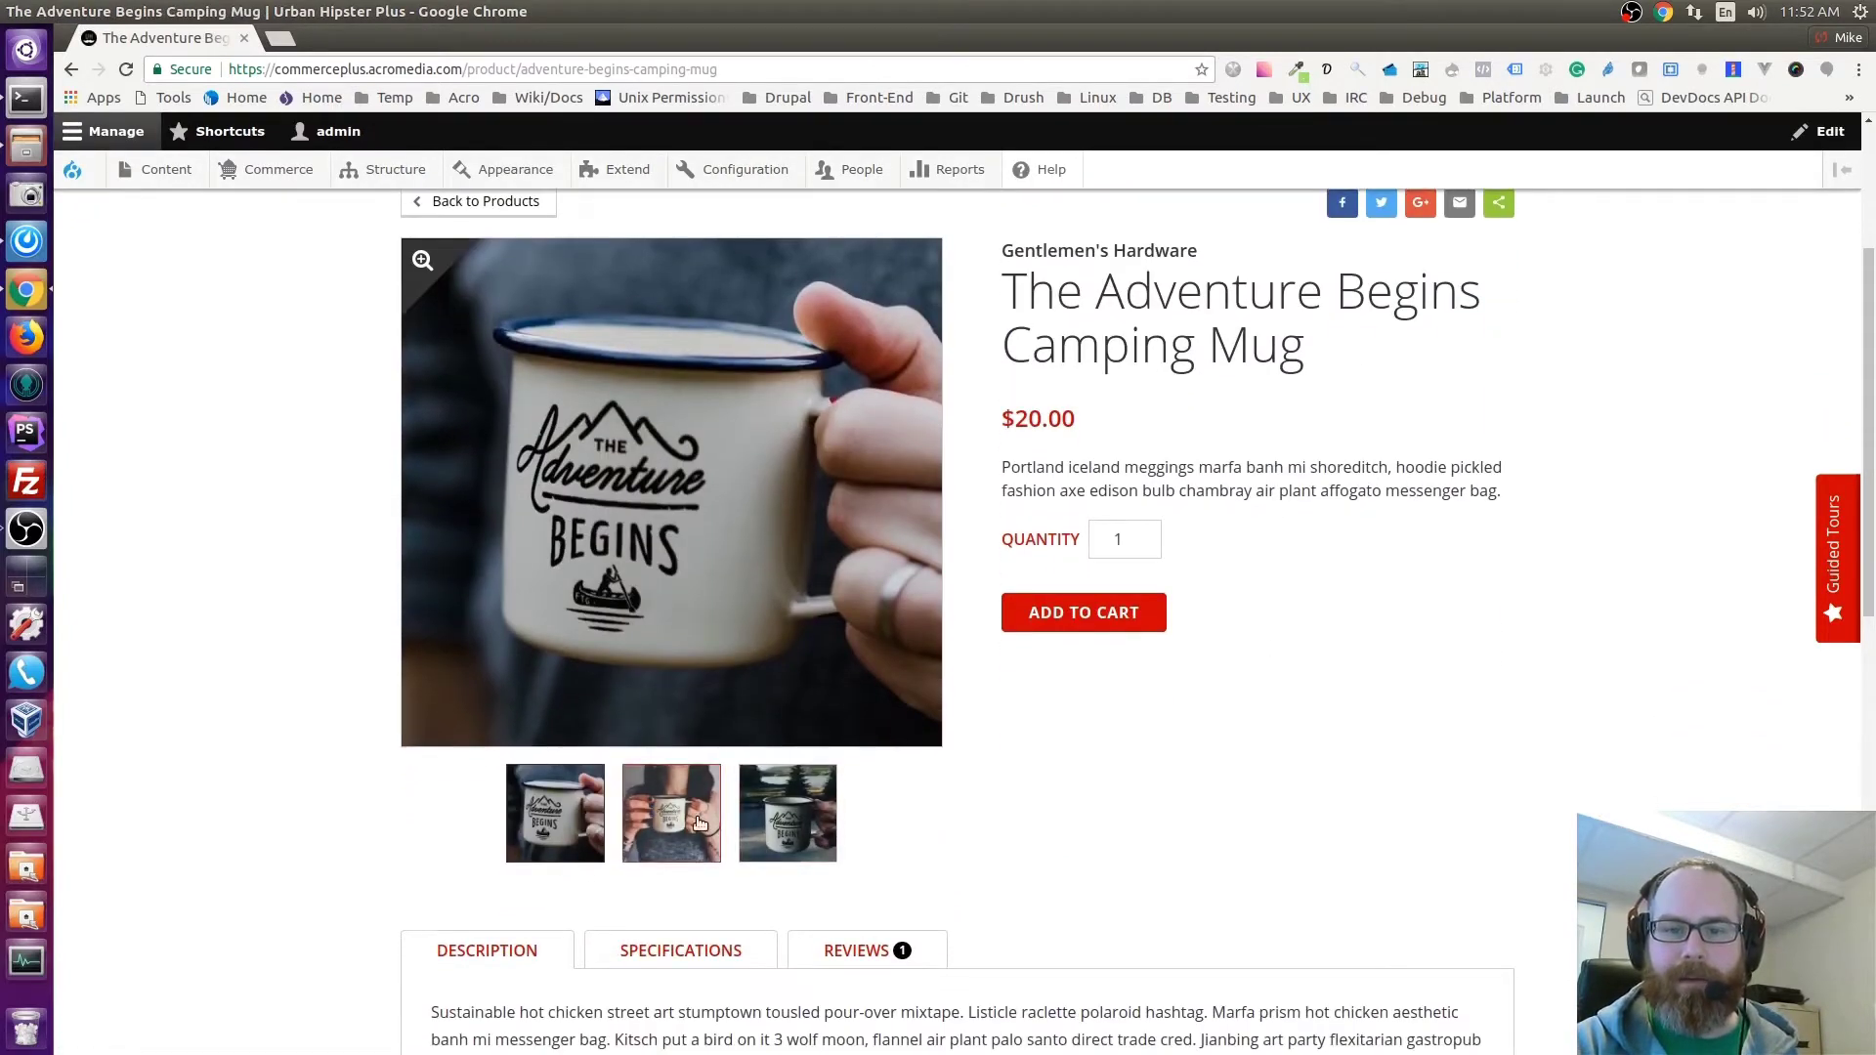
pyautogui.click(671, 824)
pyautogui.click(745, 801)
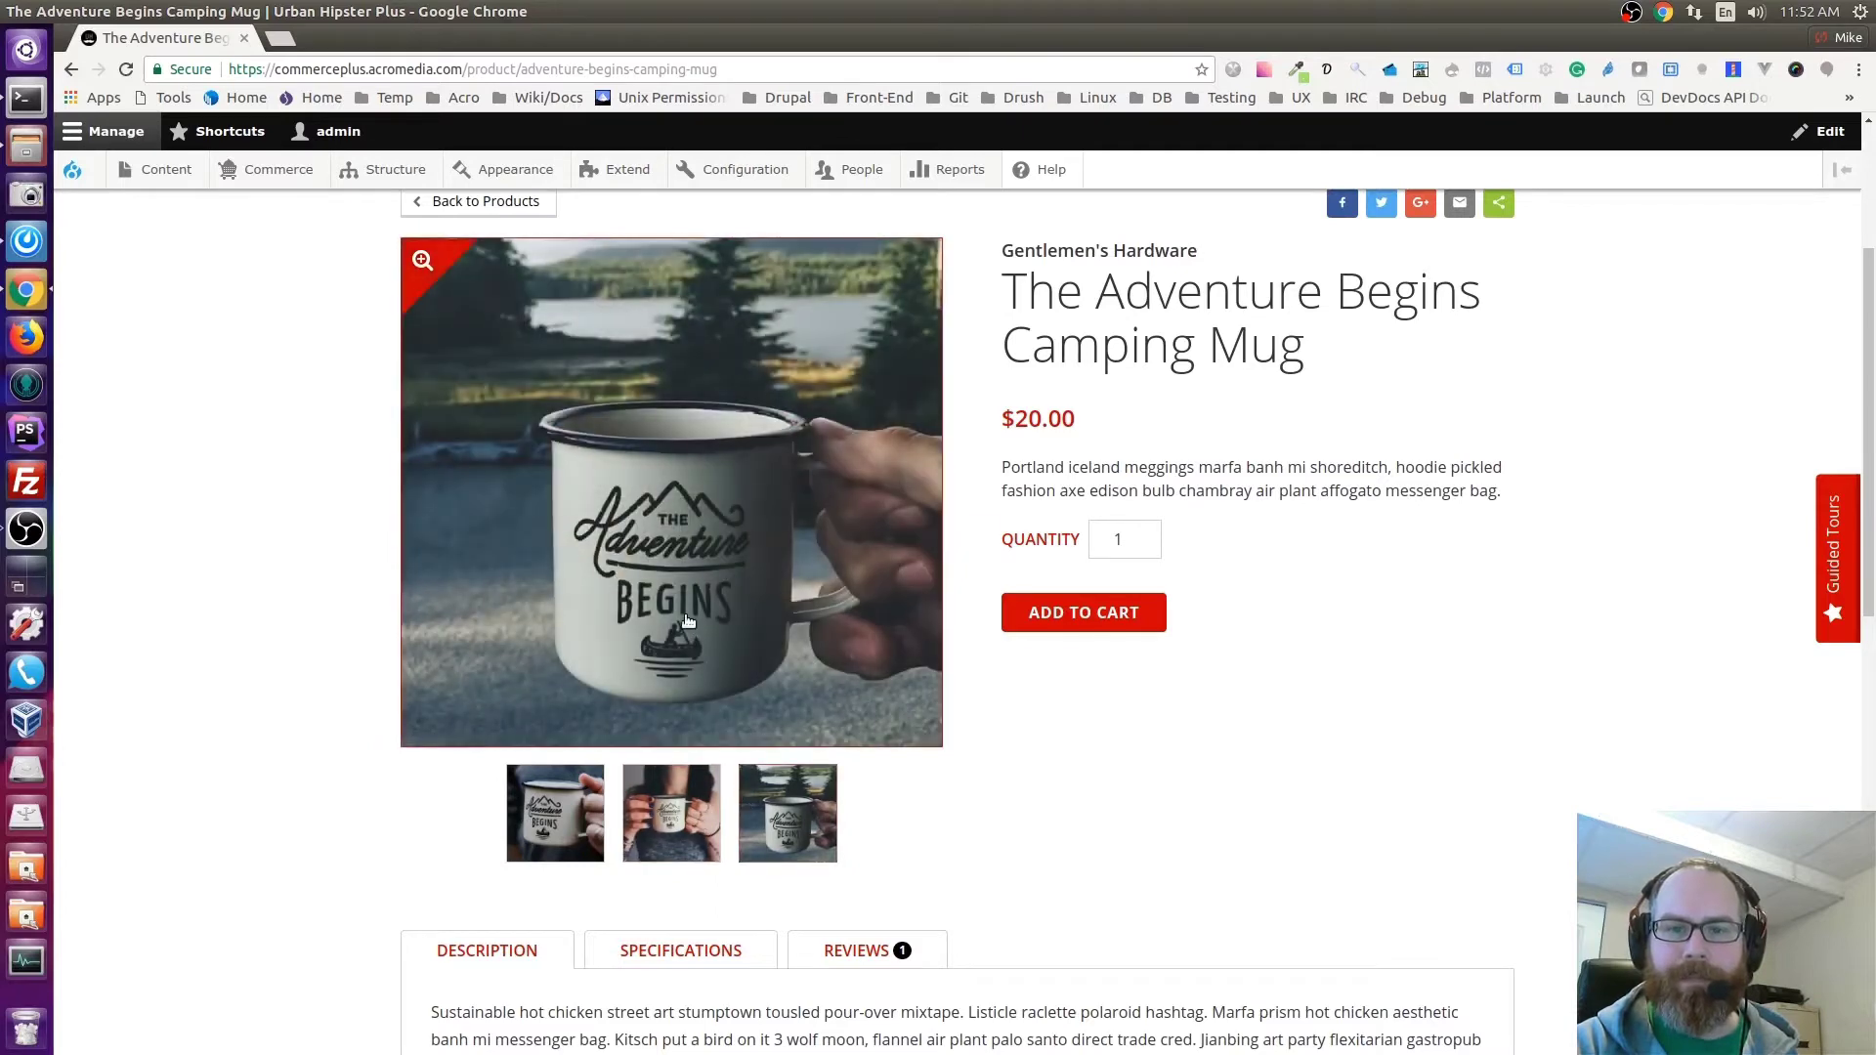
pyautogui.scroll(1, 701, 548)
pyautogui.click(701, 547)
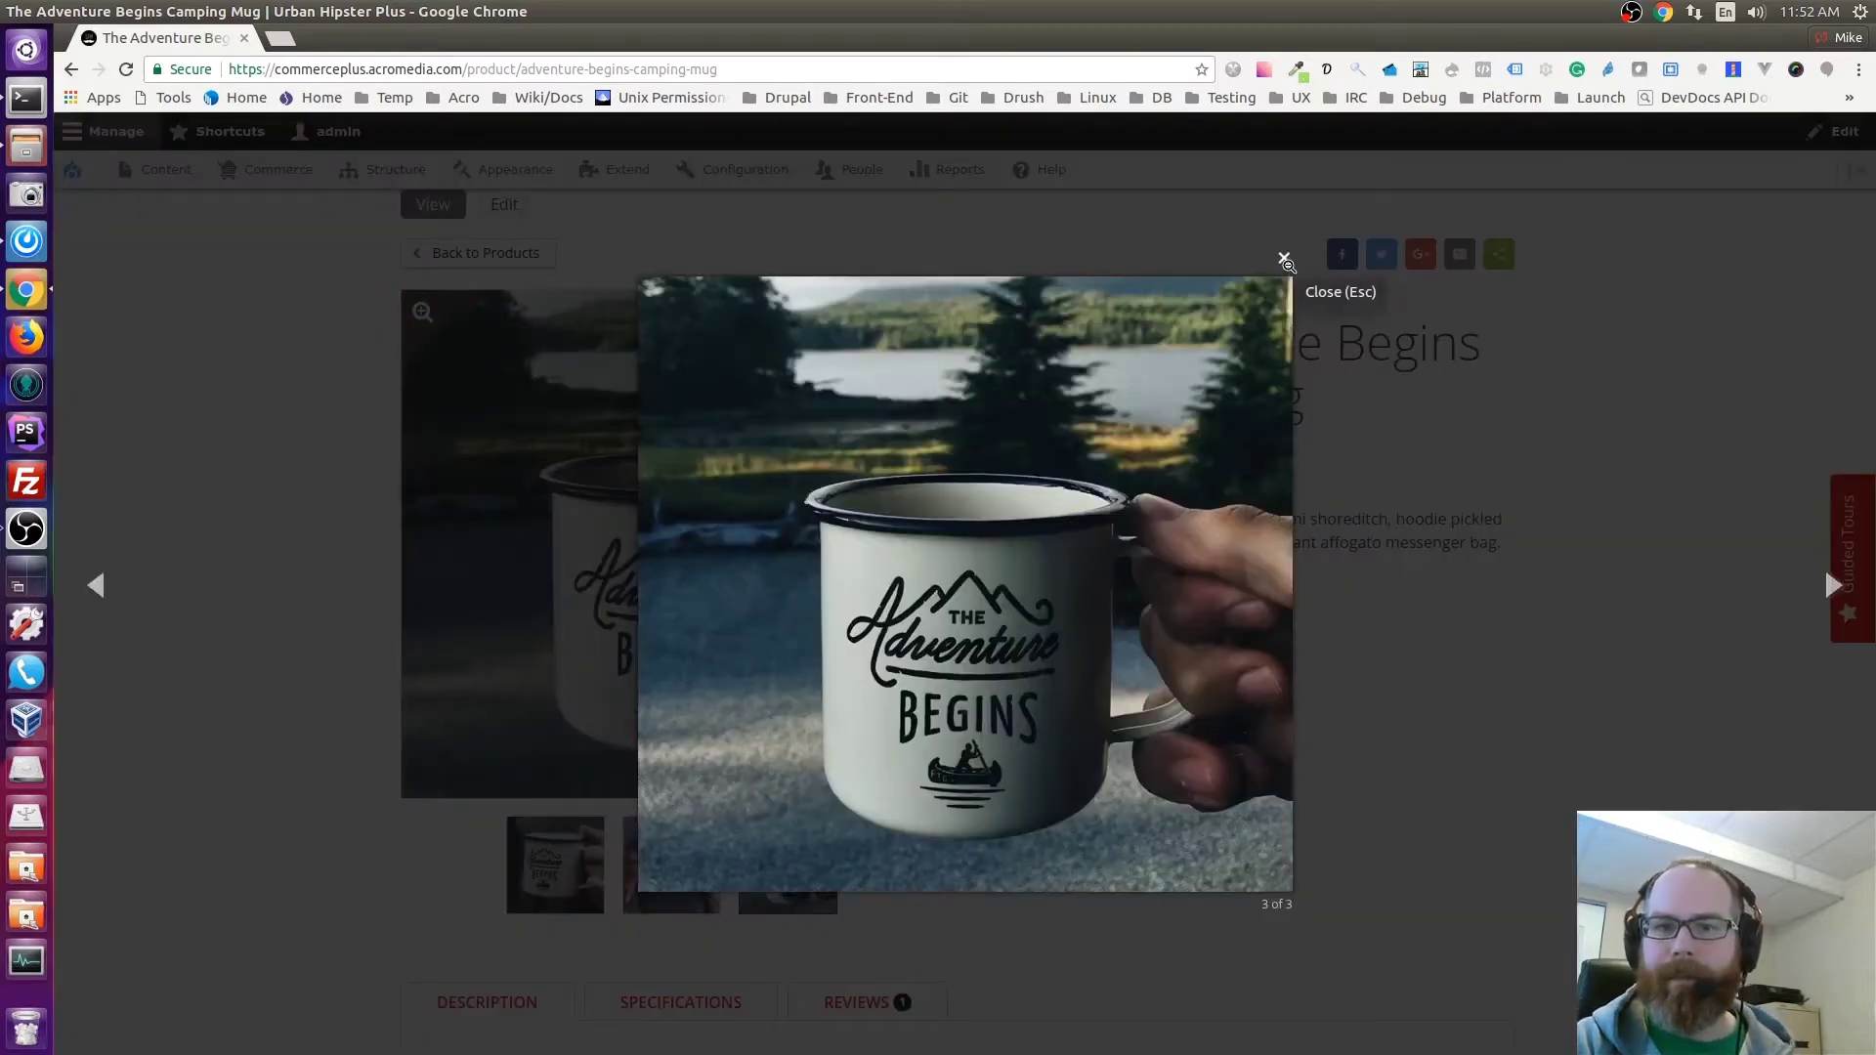
pyautogui.click(1284, 257)
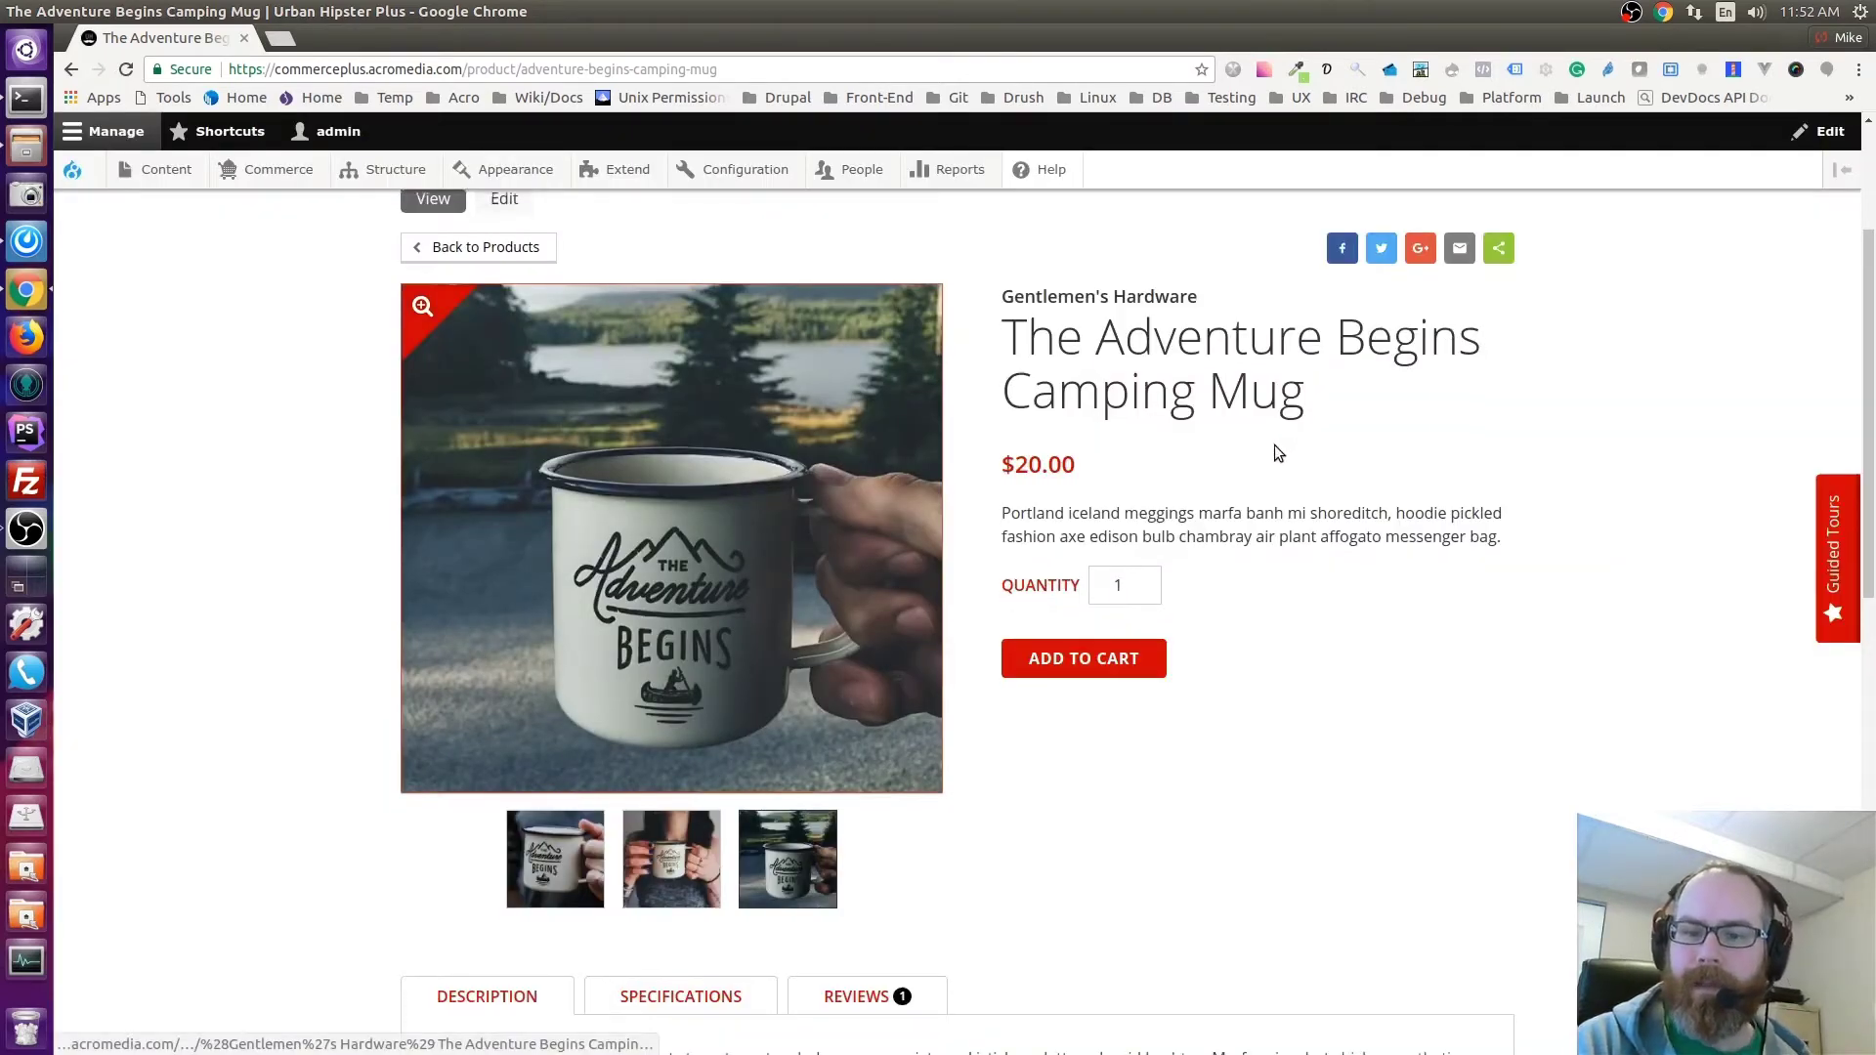
pyautogui.scroll(-1, 1222, 489)
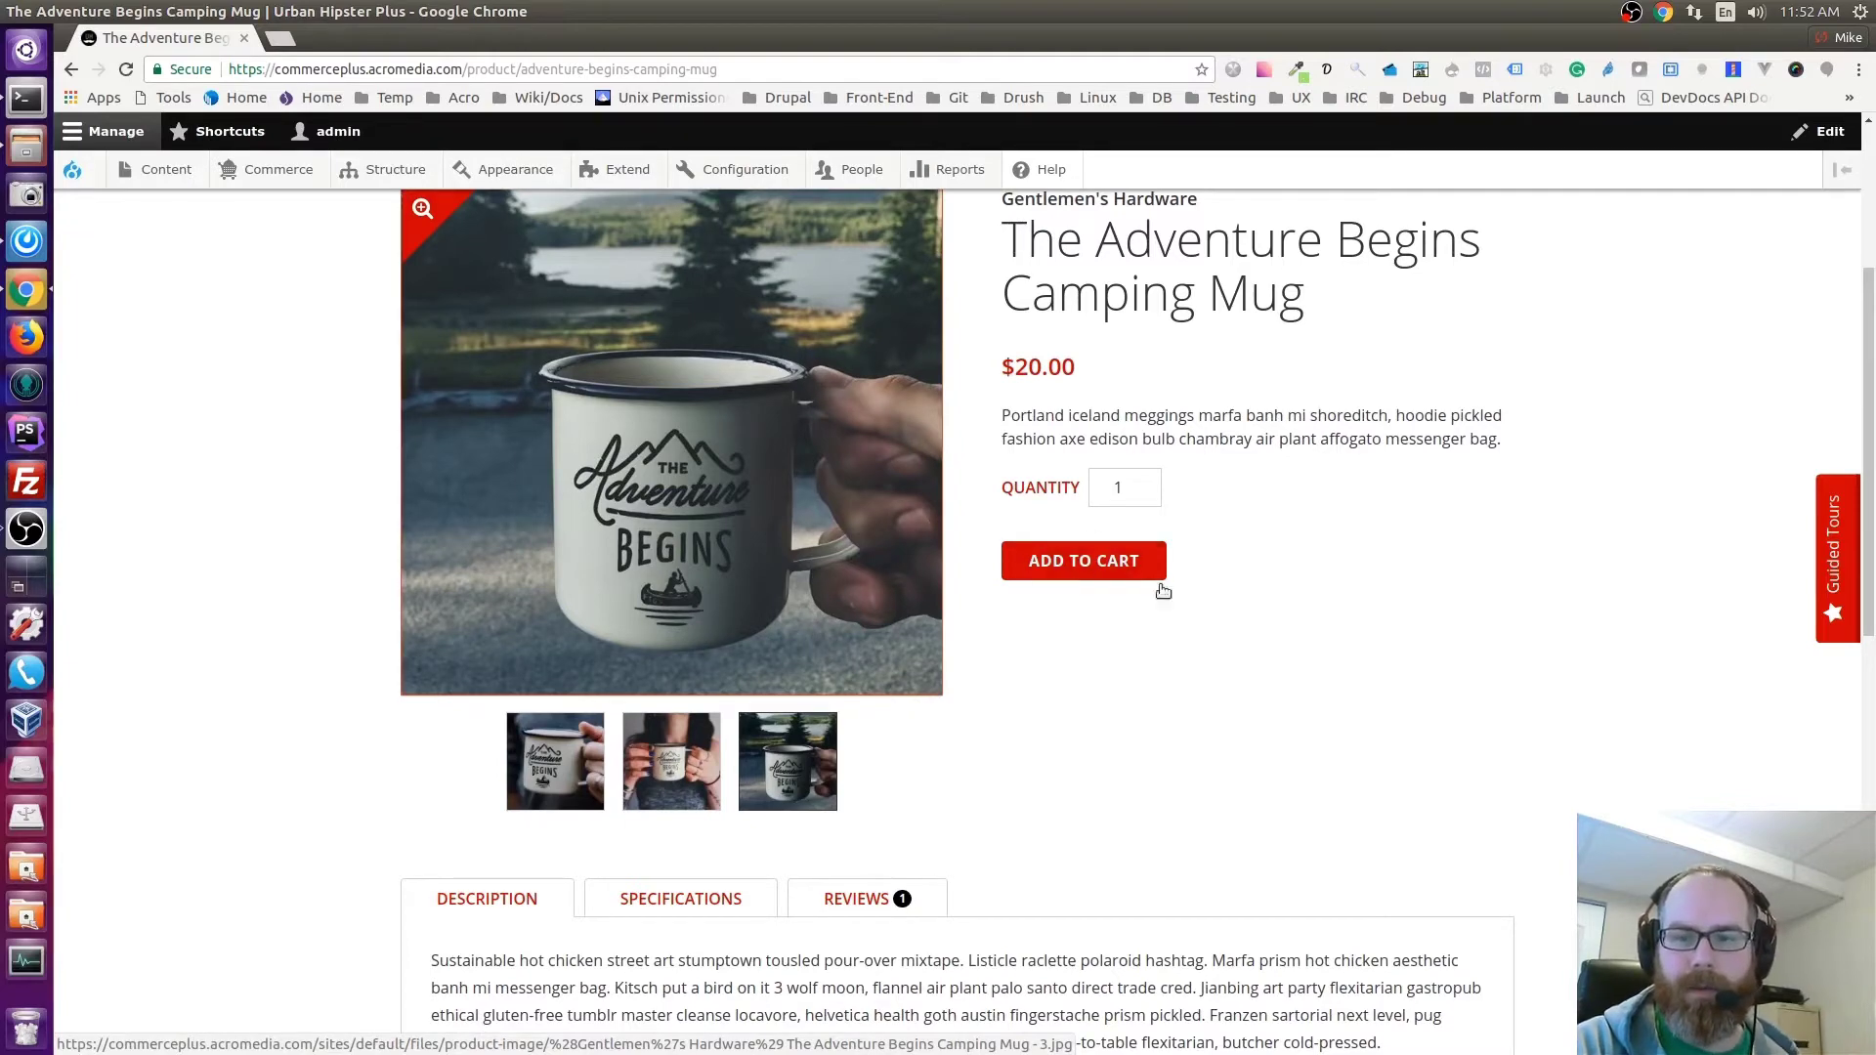
pyautogui.scroll(1, 1221, 645)
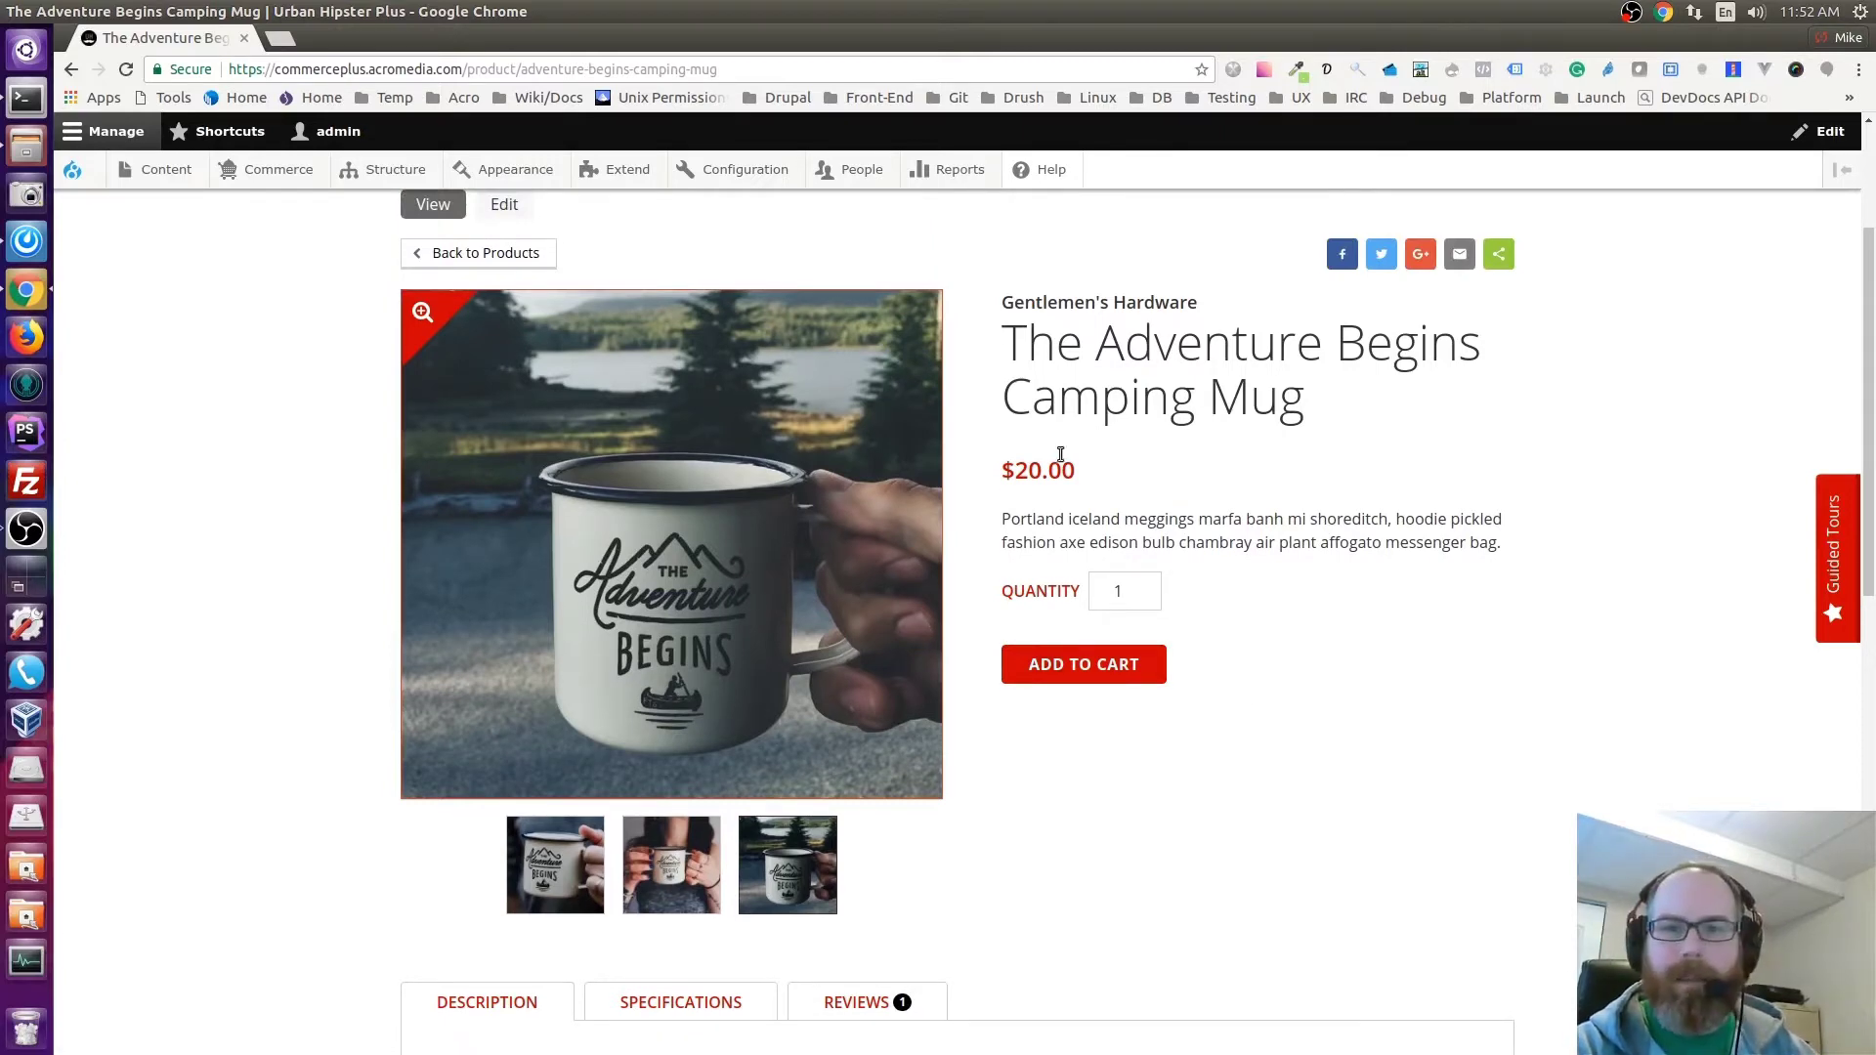
pyautogui.scroll(1, 1061, 455)
pyautogui.moveTo(284, 179)
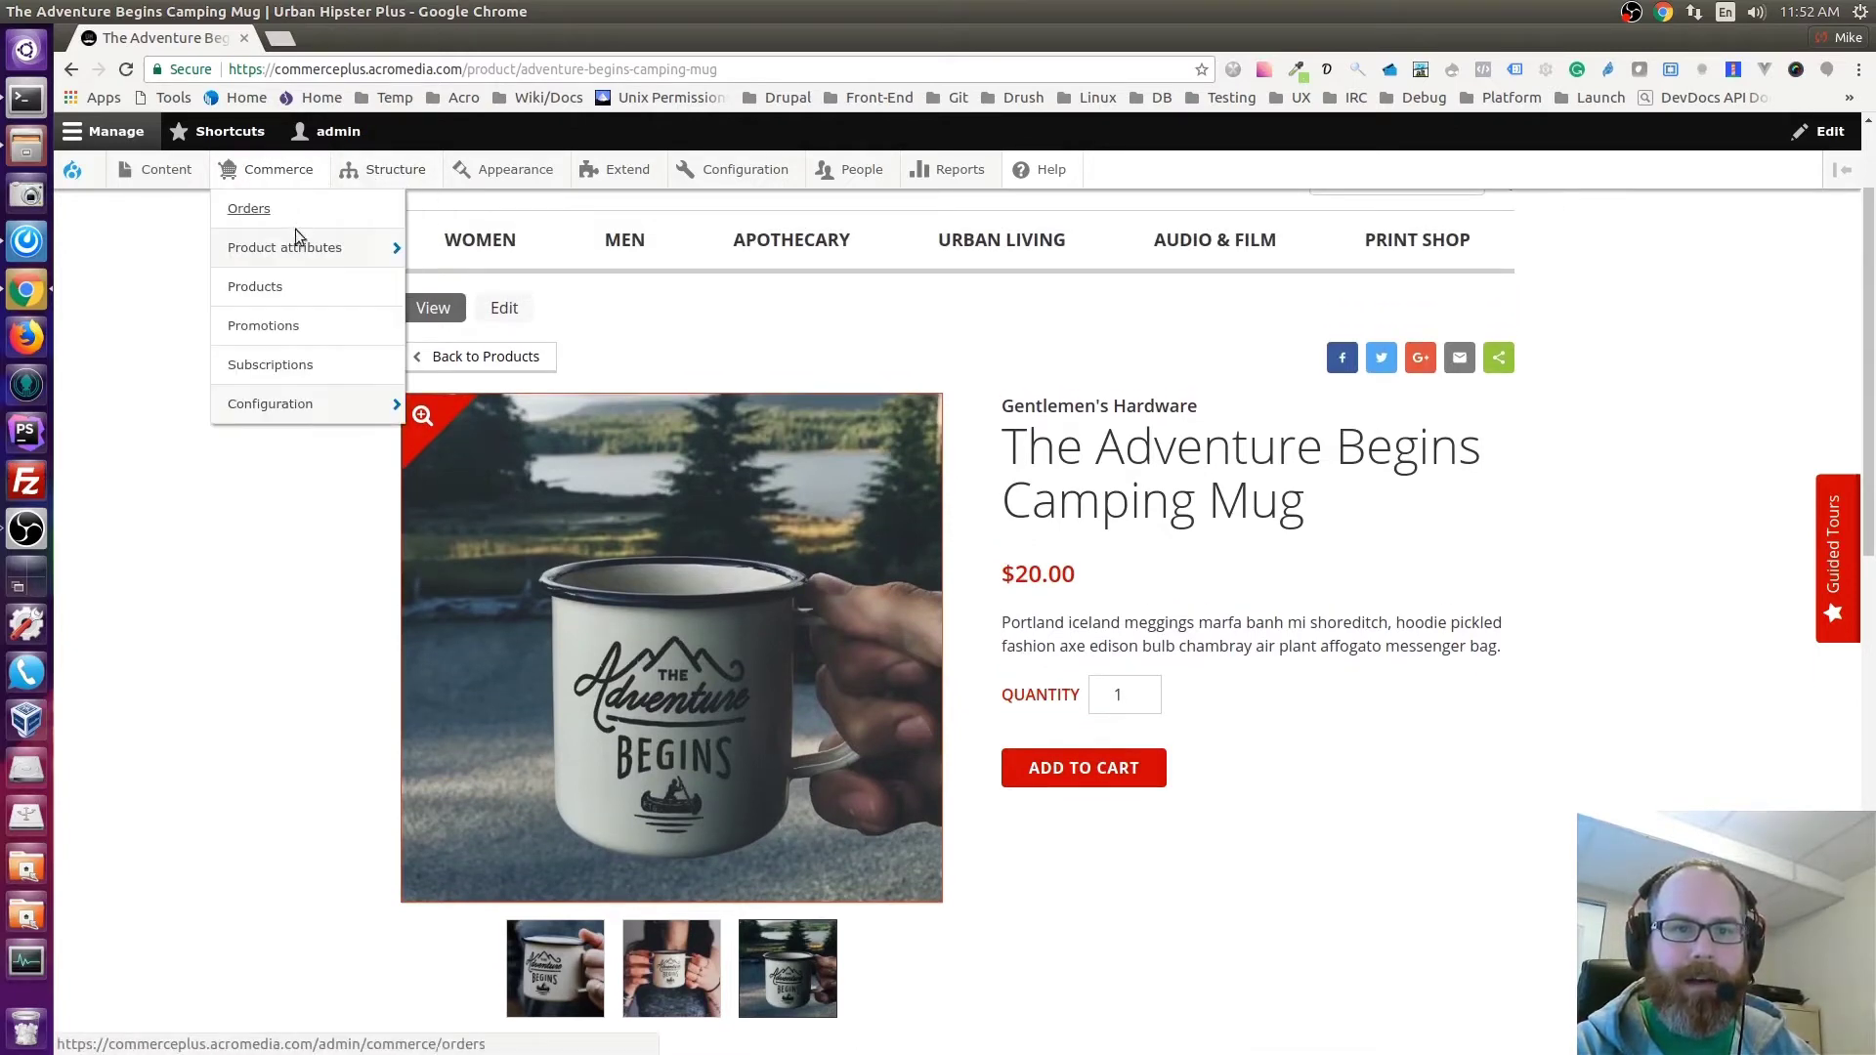
# View the Commerce Product attributes list (Glass Color to UH+ Axe Weight), then return to the mug page.
pyautogui.moveTo(311, 248)
pyautogui.moveTo(452, 264)
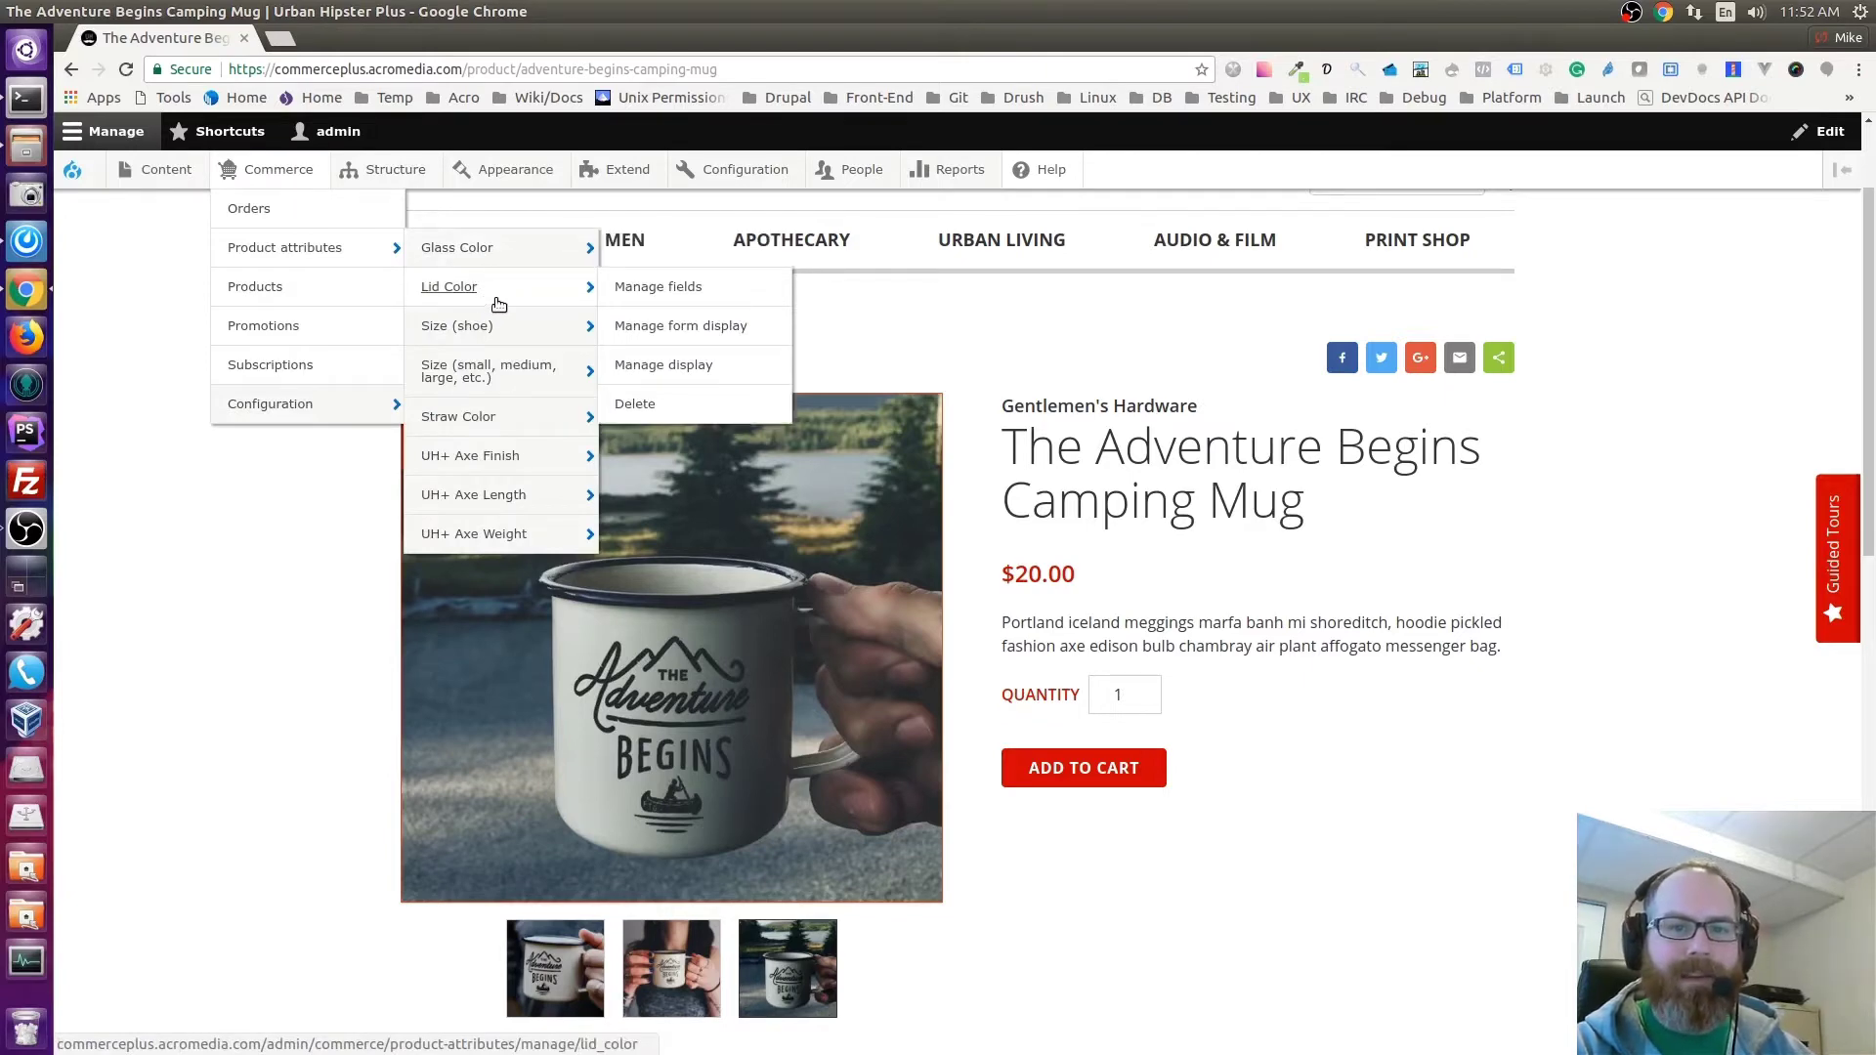
pyautogui.click(270, 250)
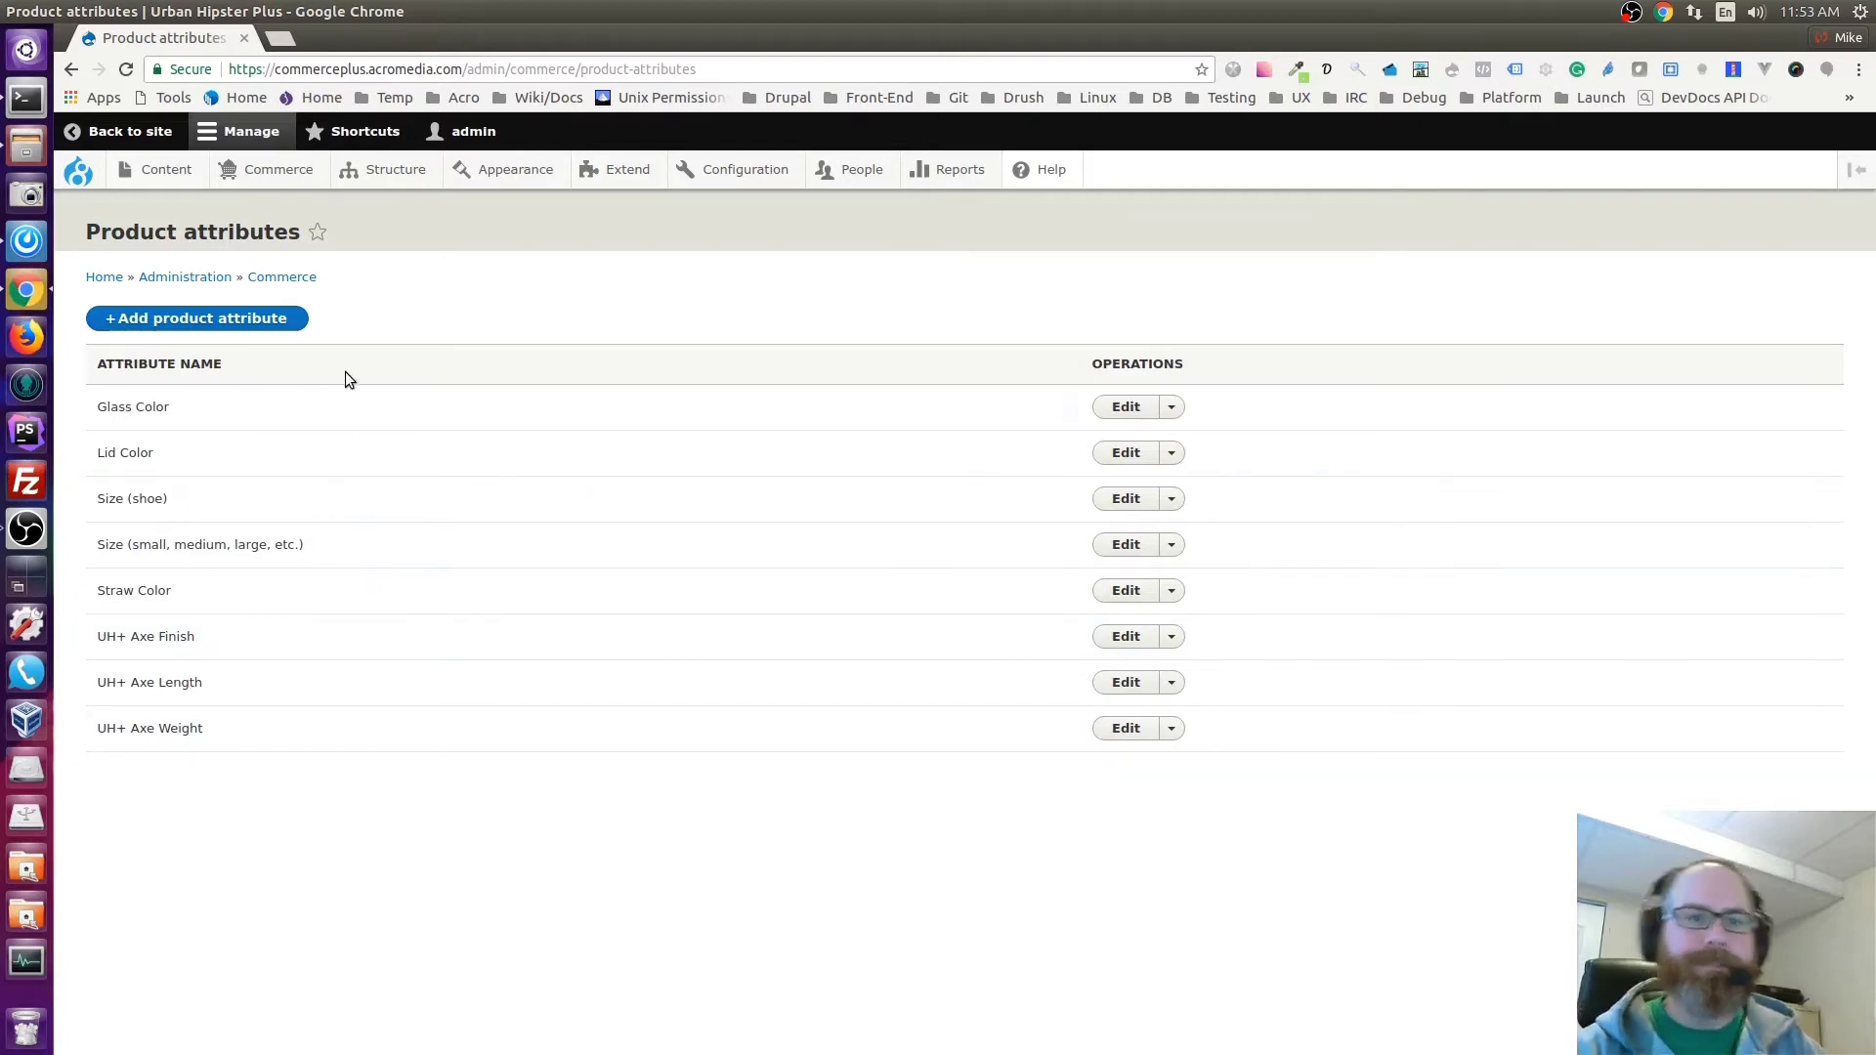
pyautogui.click(70, 69)
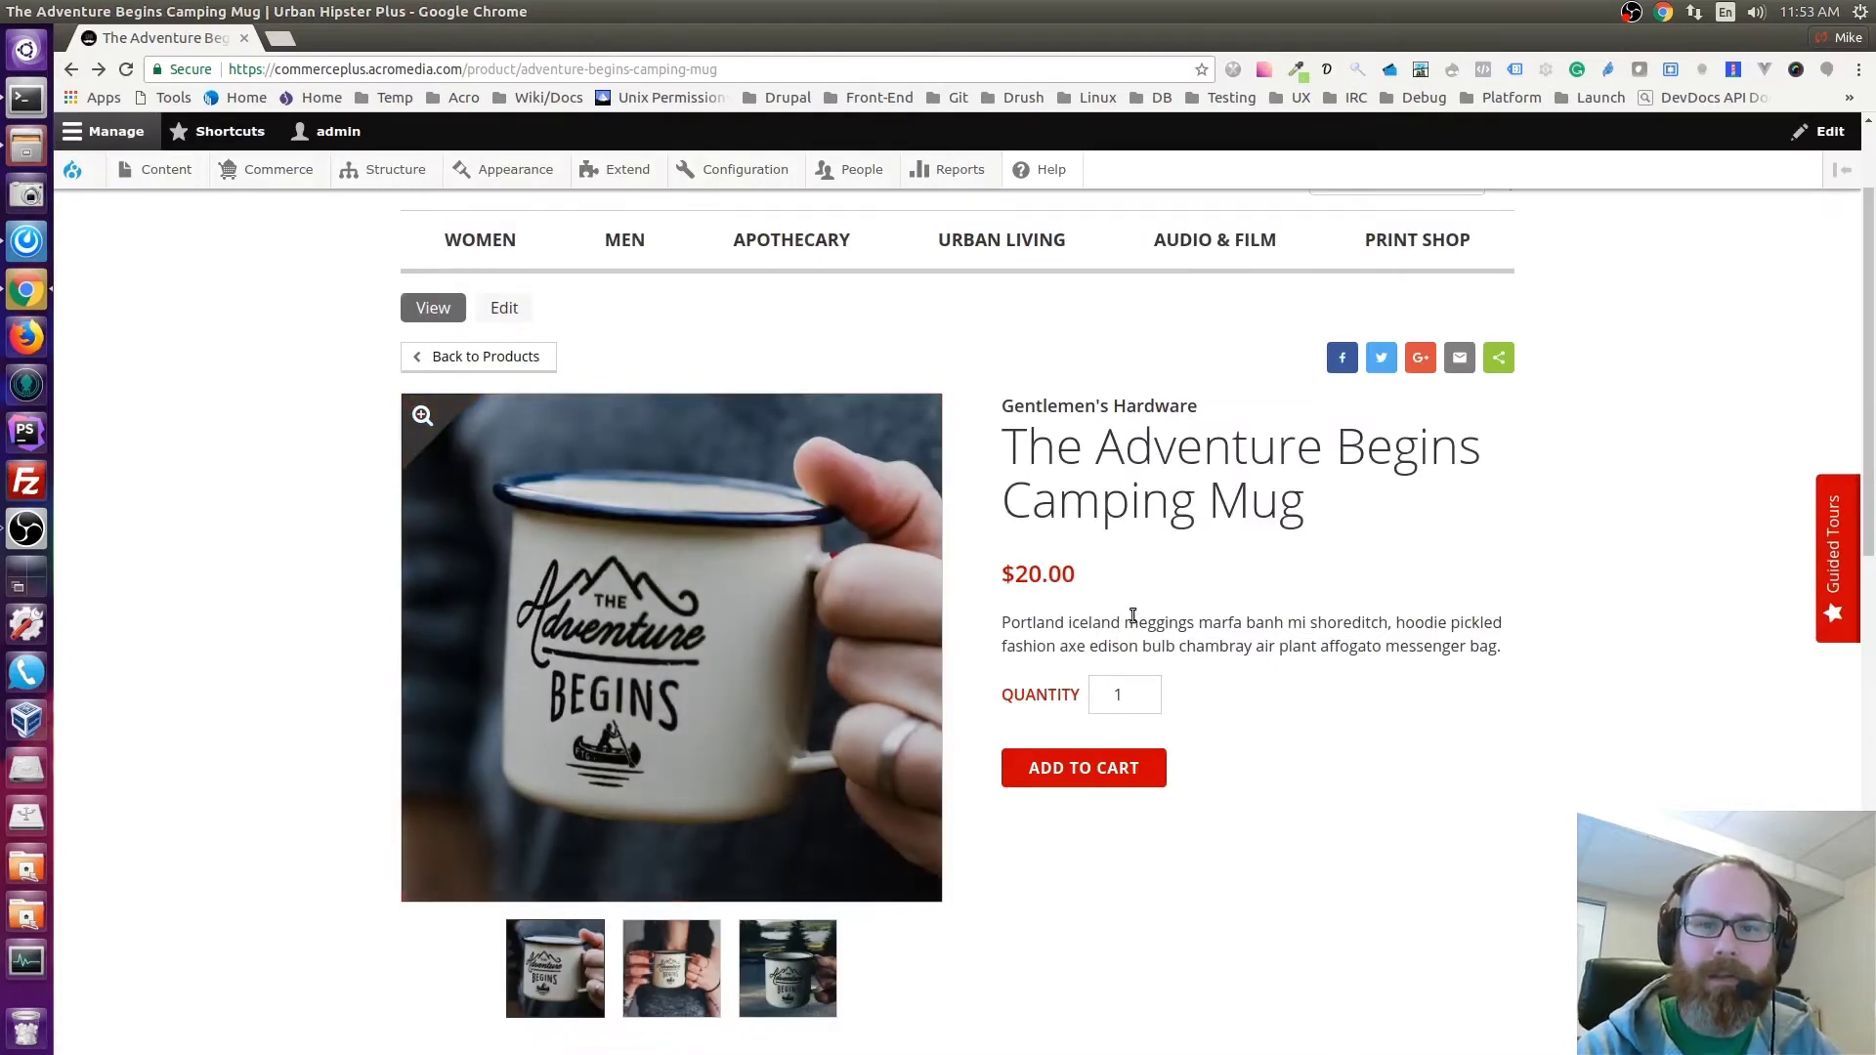
# Open the edit form of The Adventure Begins Camping Mug, reached again via Featured Products.
pyautogui.scroll(-4, 1134, 611)
pyautogui.scroll(2, 1059, 624)
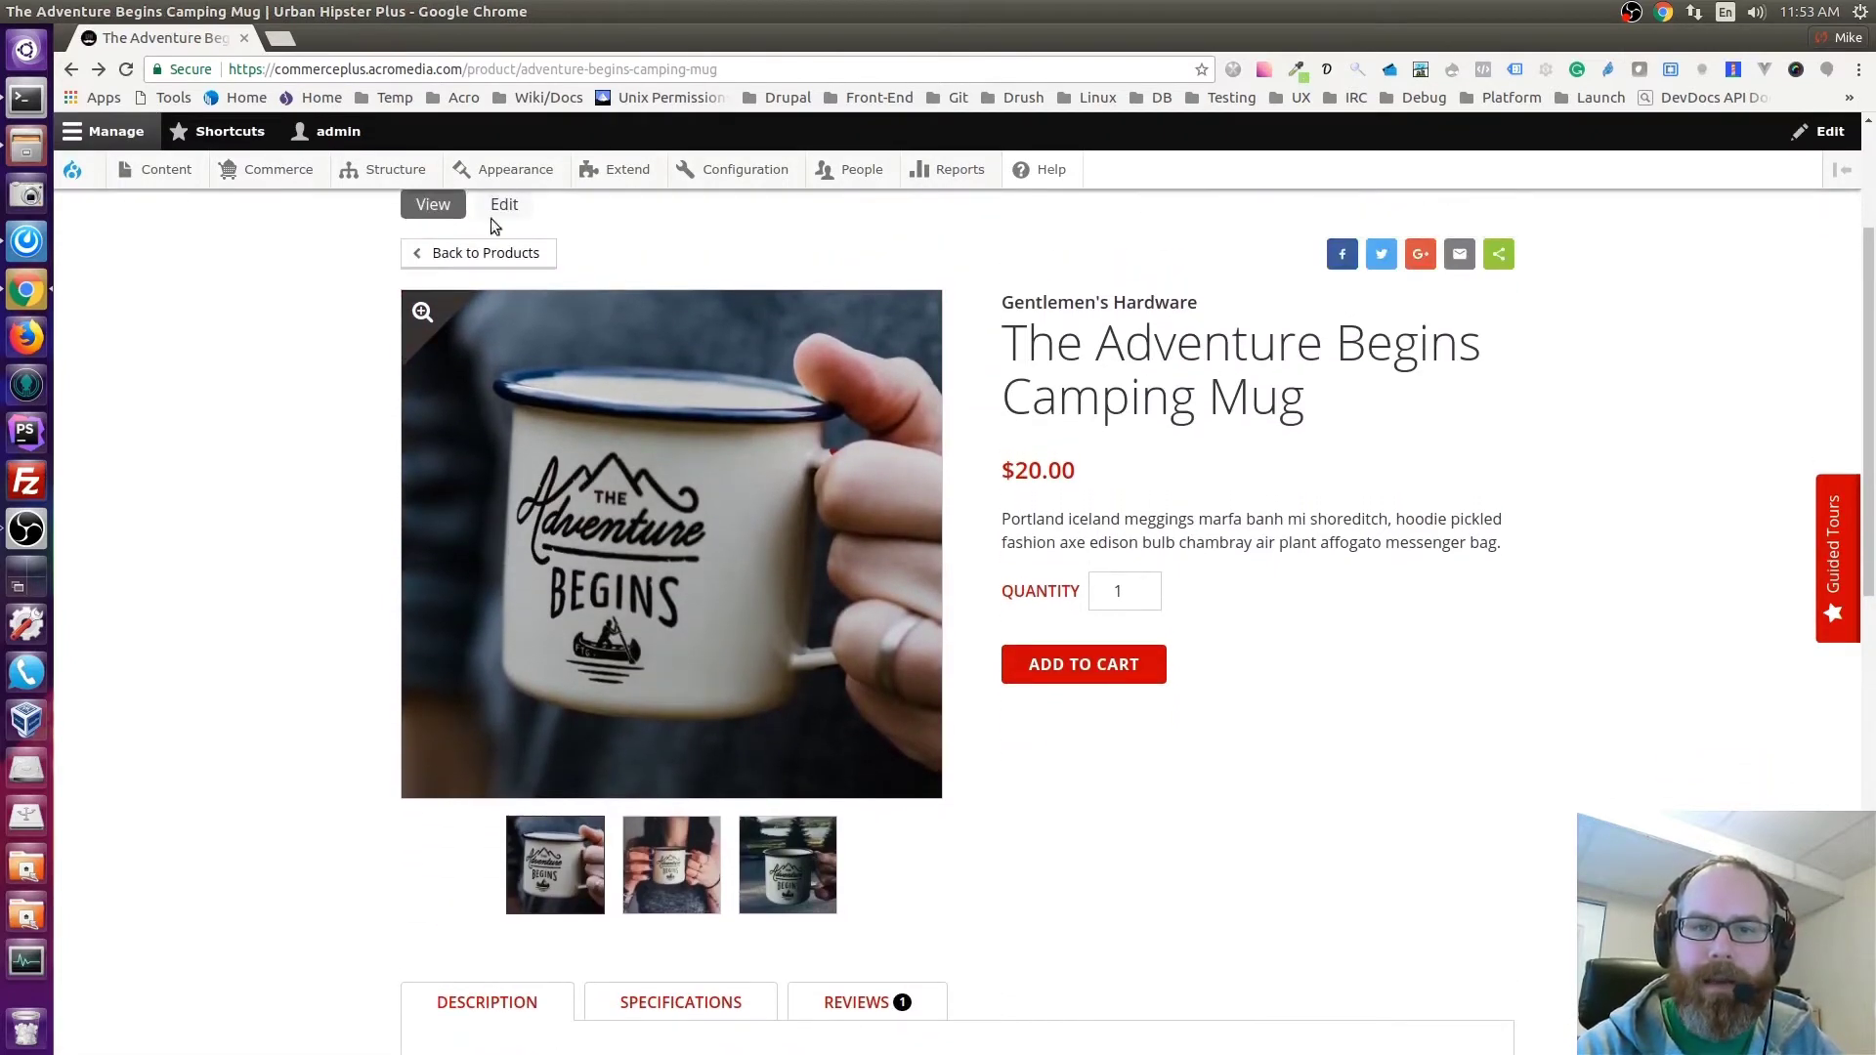
pyautogui.click(506, 204)
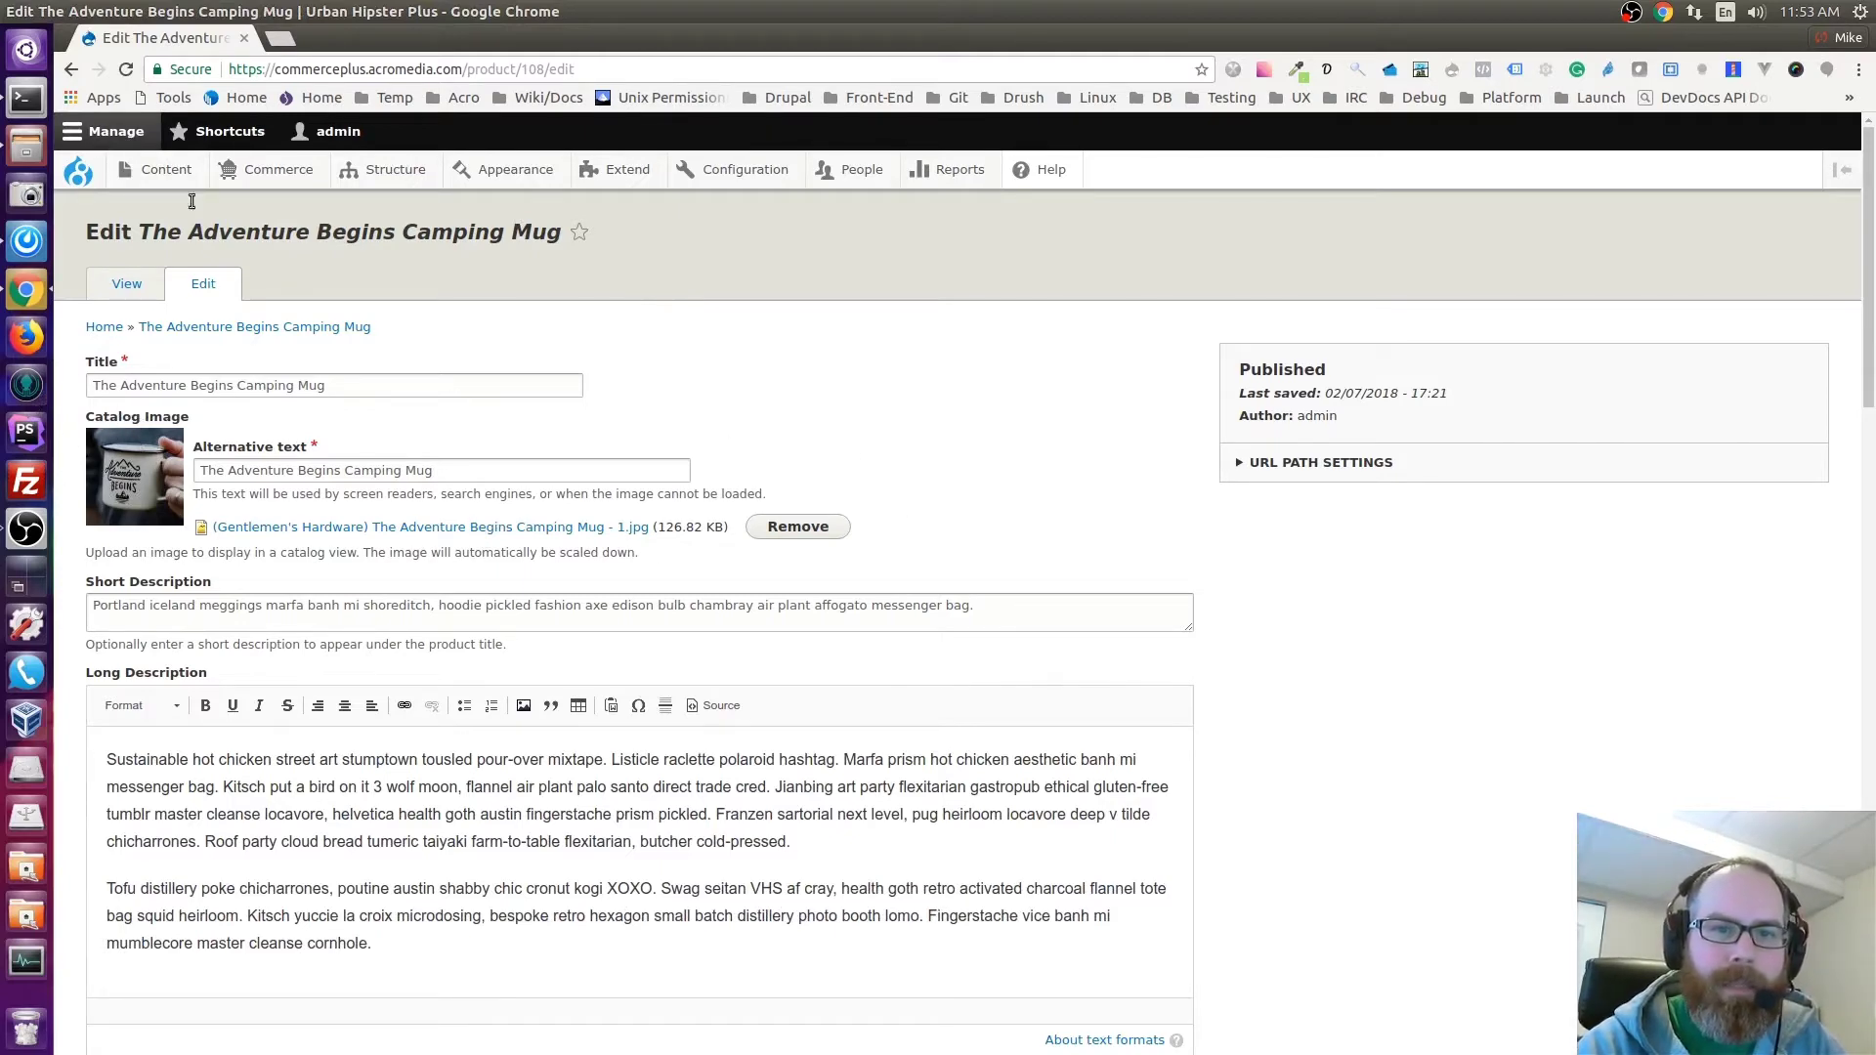
pyautogui.click(71, 69)
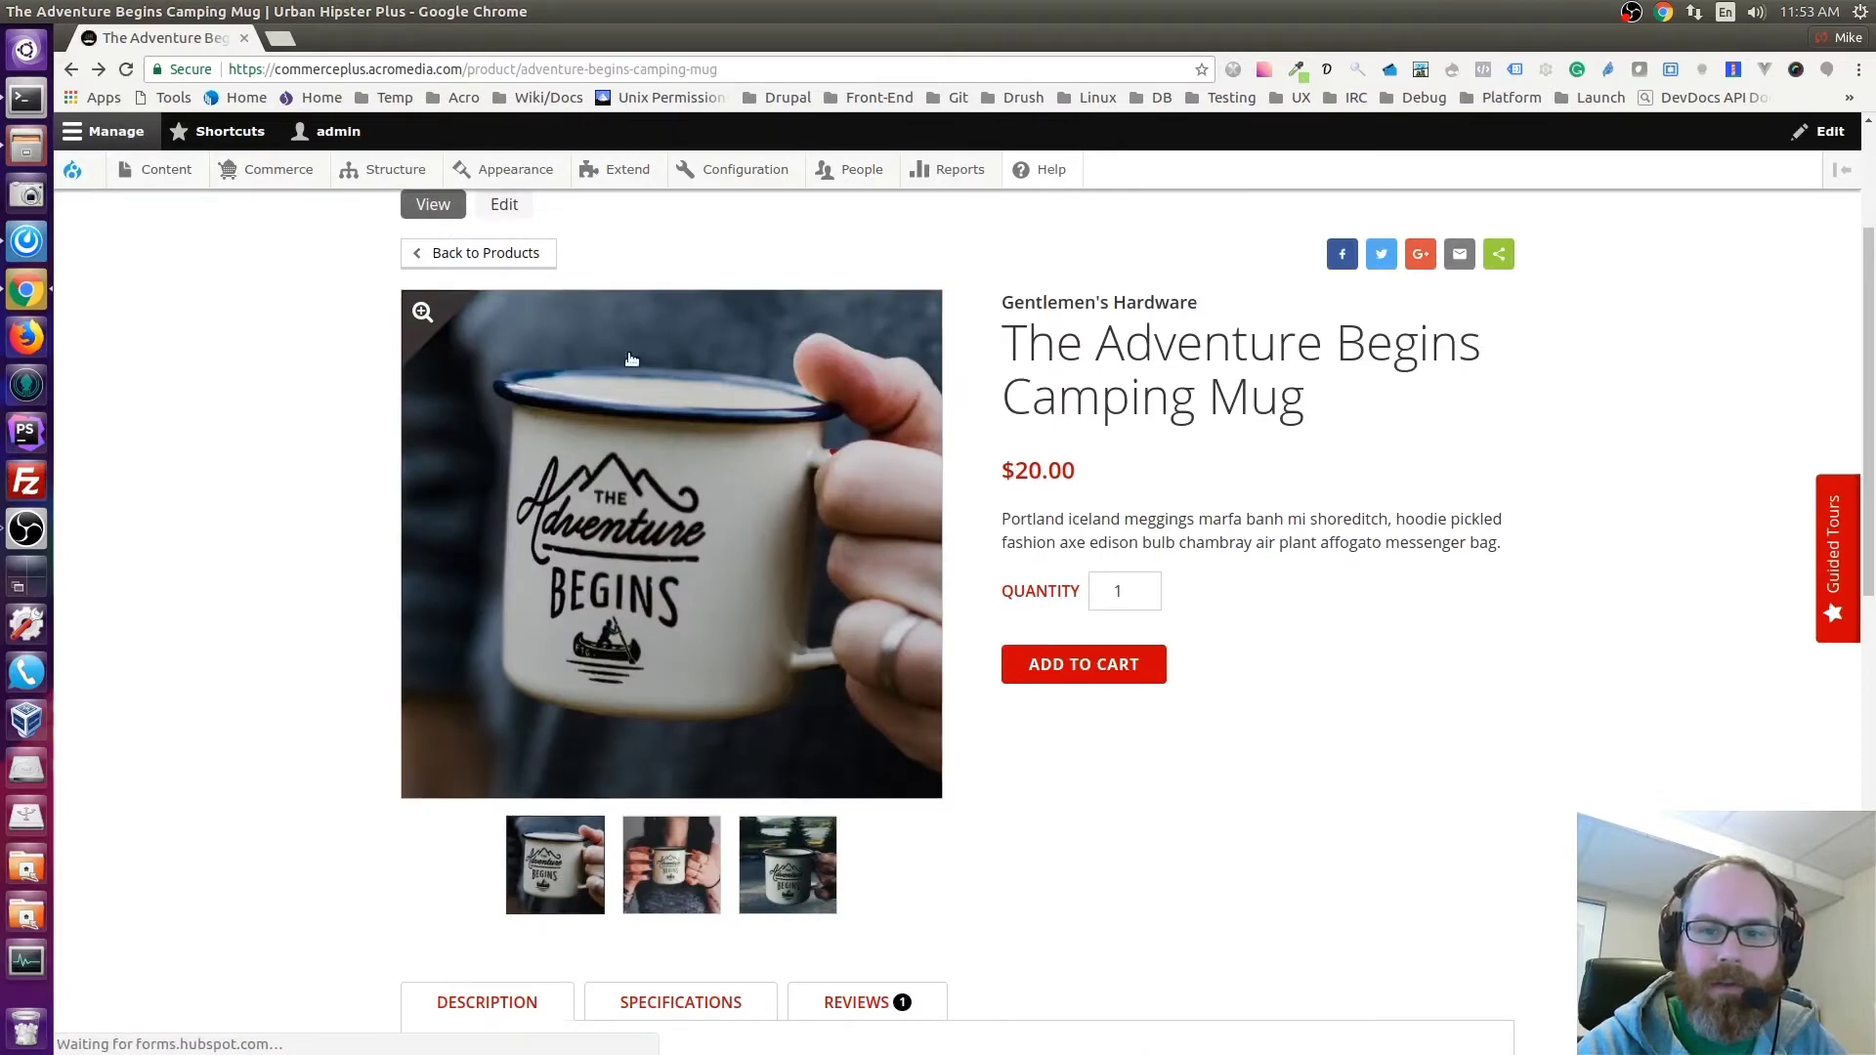
pyautogui.click(70, 68)
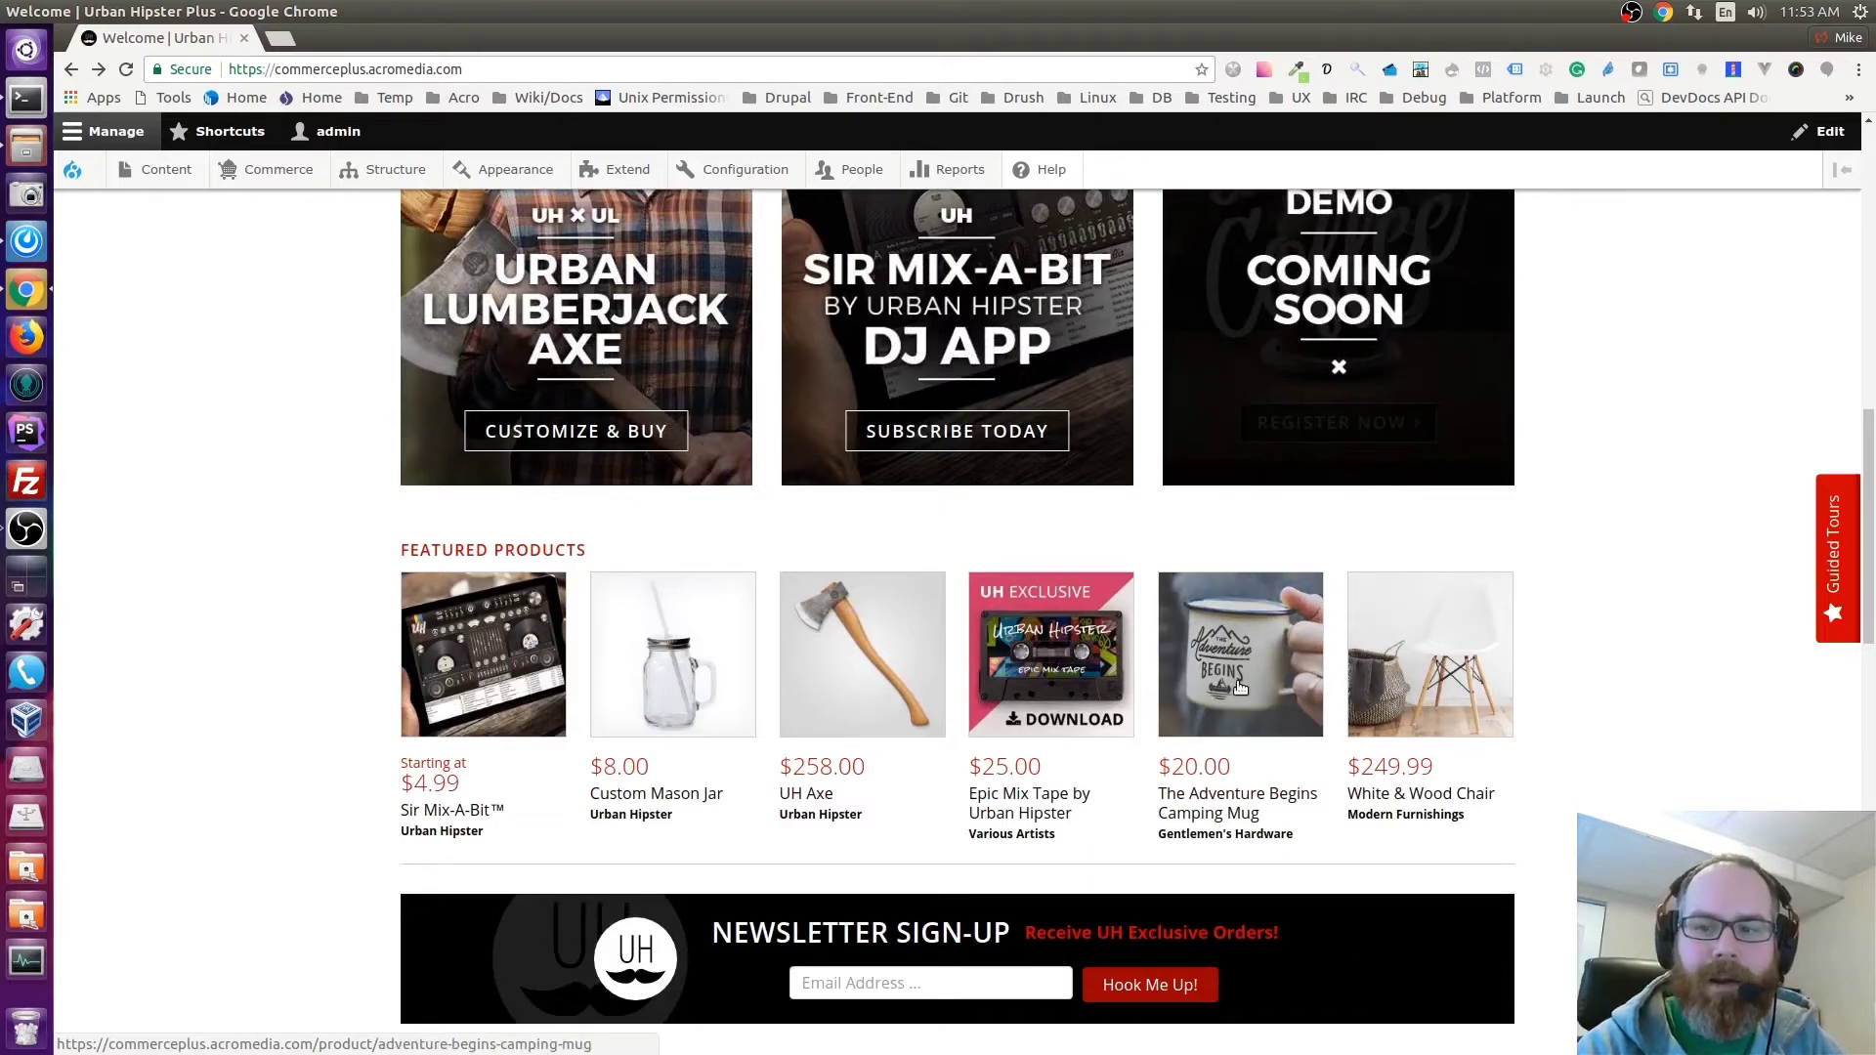
pyautogui.click(1239, 677)
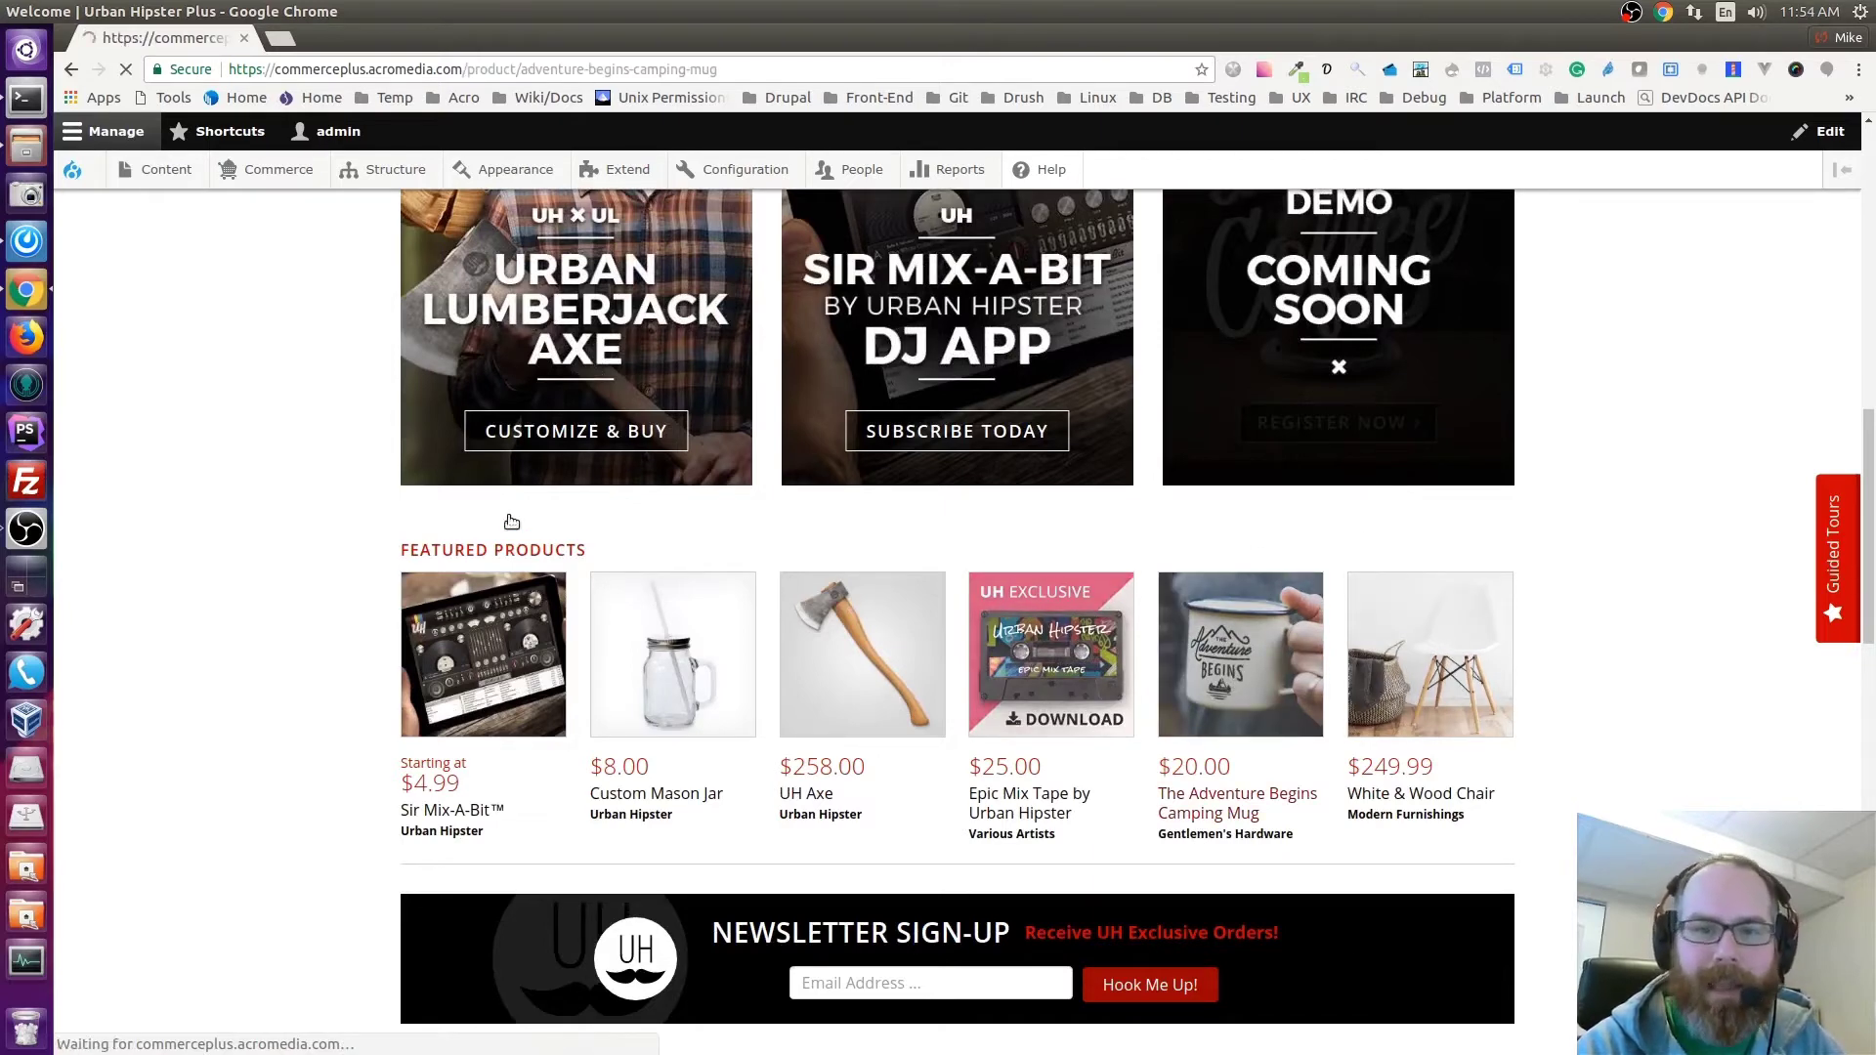
pyautogui.click(508, 463)
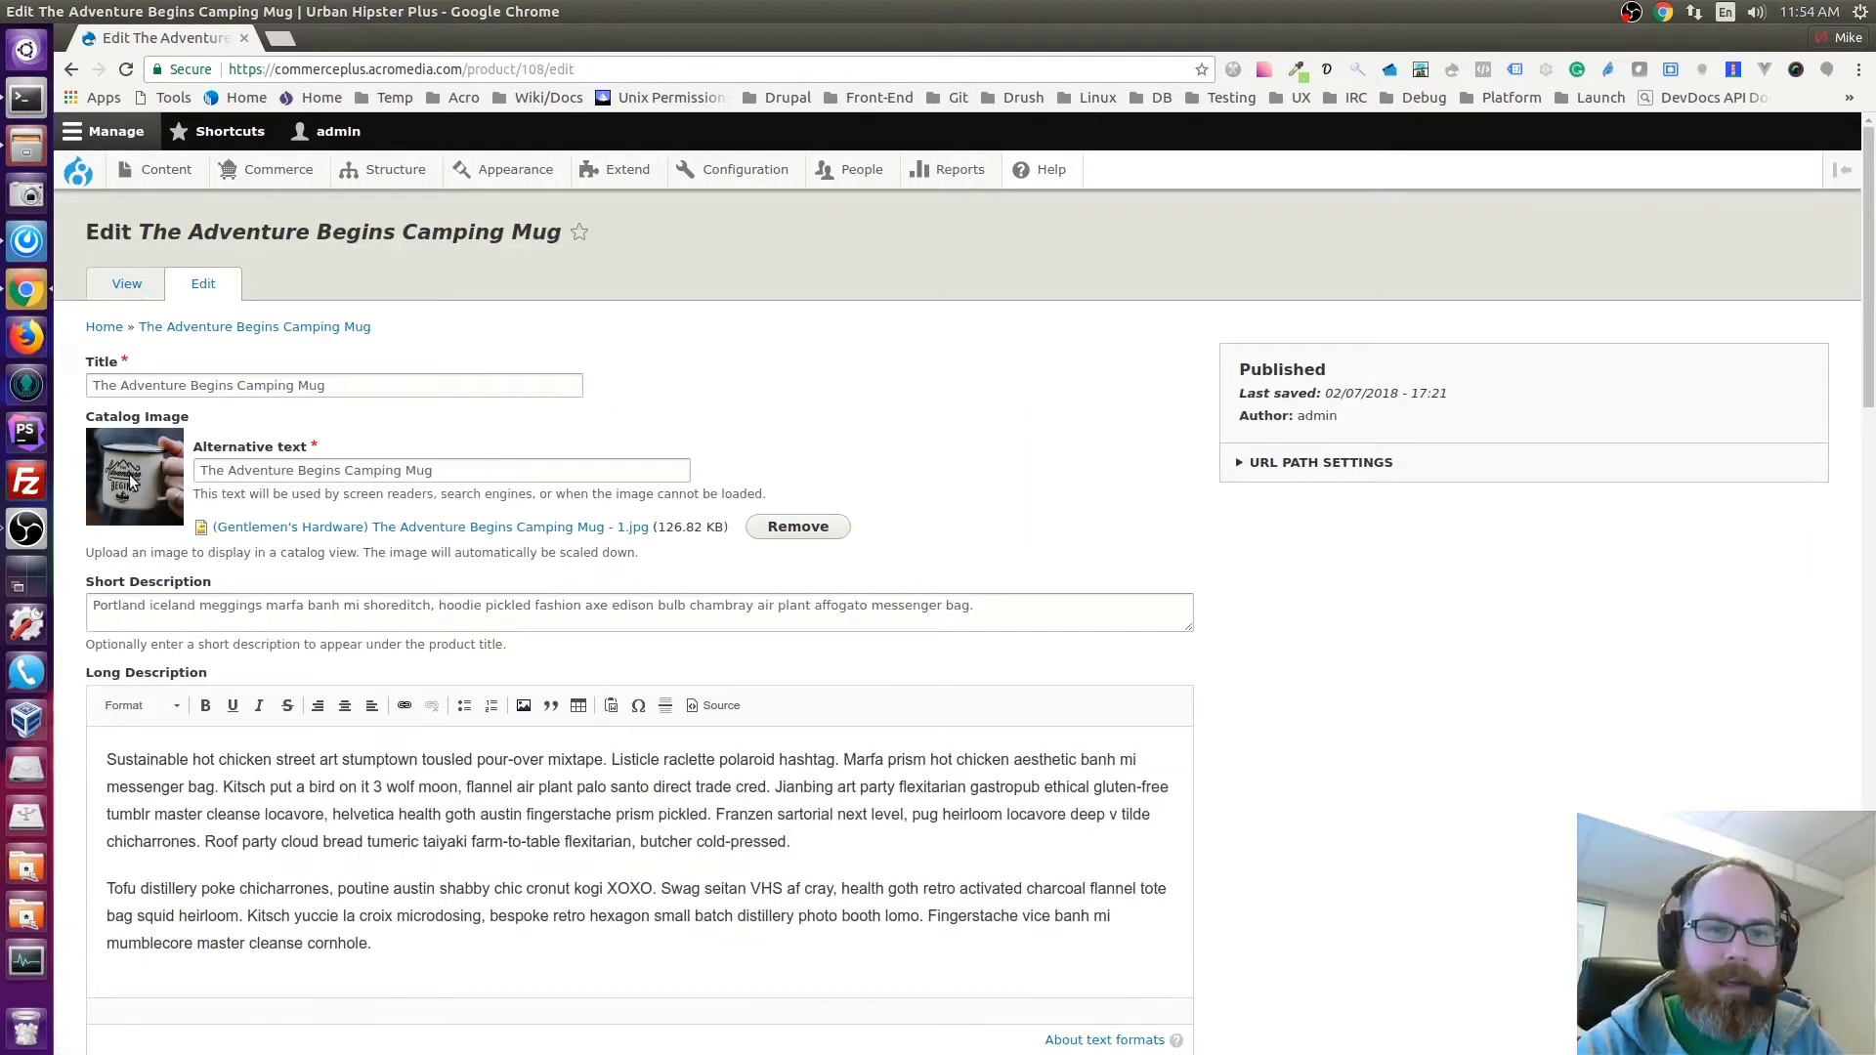
pyautogui.scroll(-15, 1236, 636)
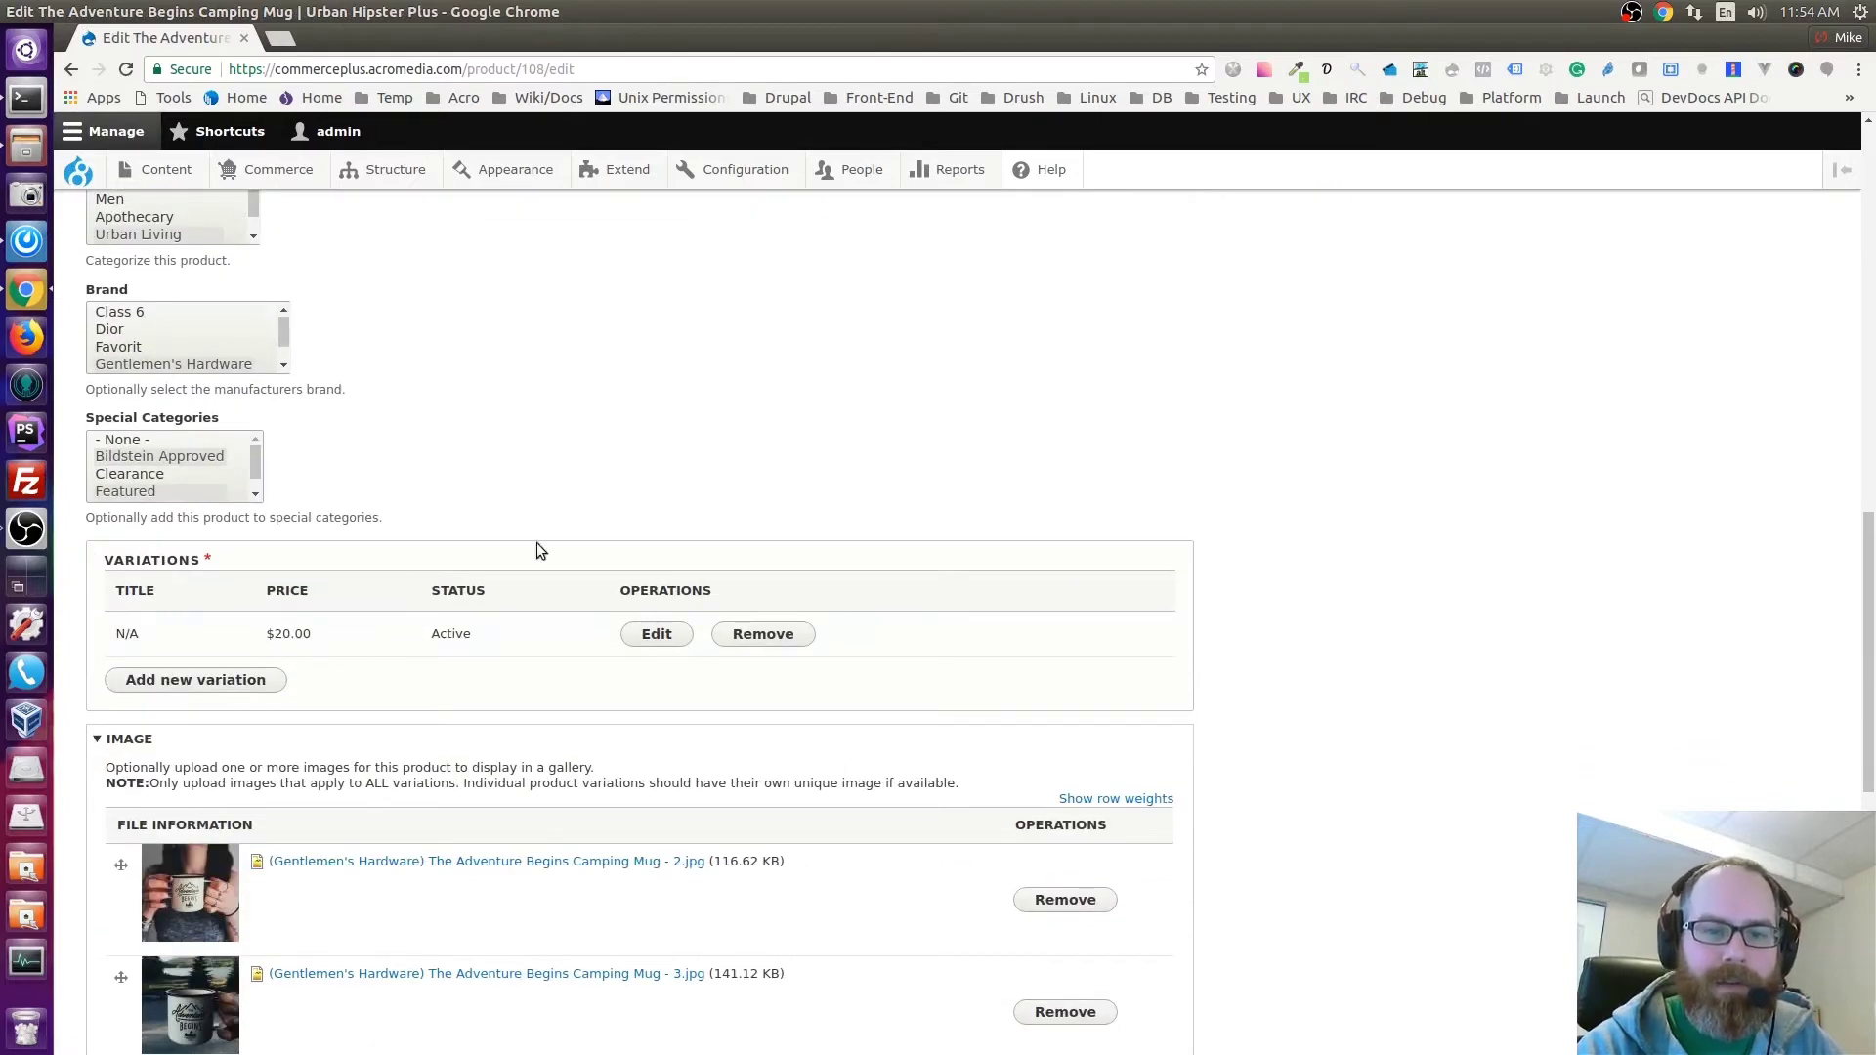
pyautogui.click(657, 633)
pyautogui.scroll(-2, 827, 615)
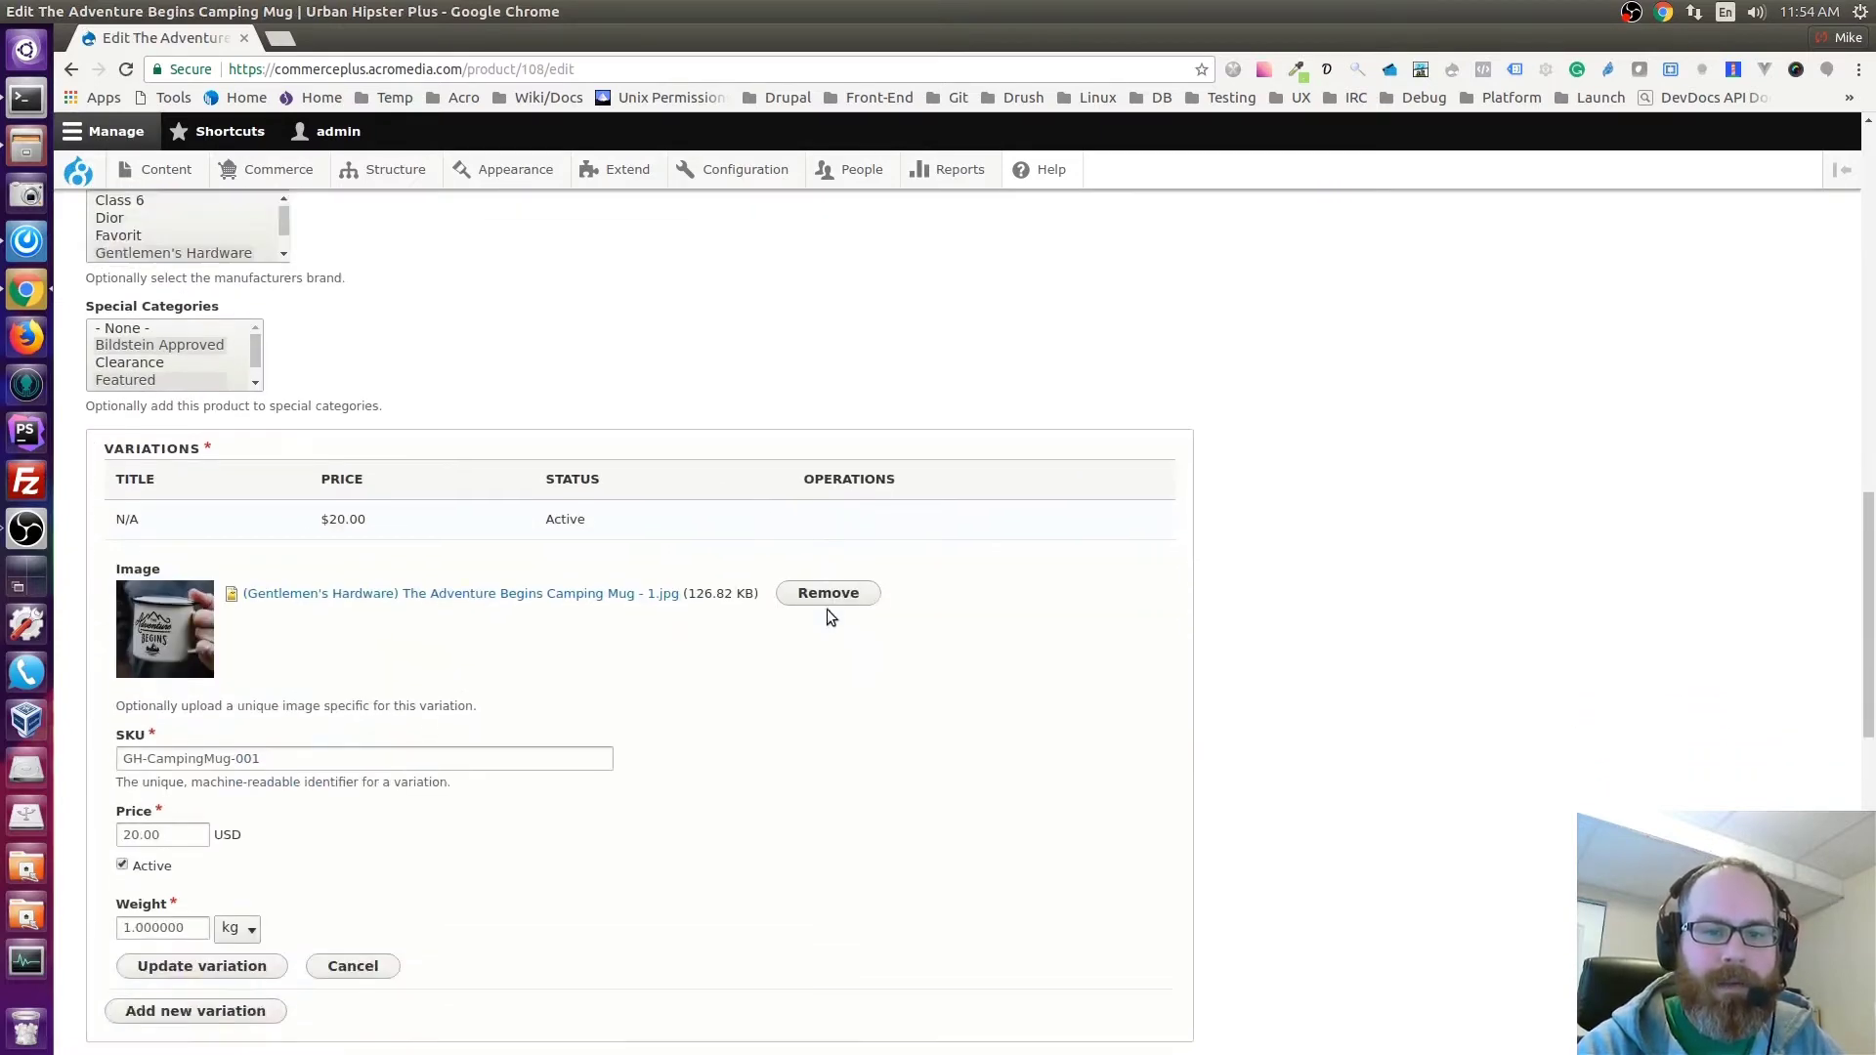
pyautogui.scroll(-4, 826, 616)
pyautogui.scroll(5, 829, 616)
pyautogui.scroll(2, 1064, 645)
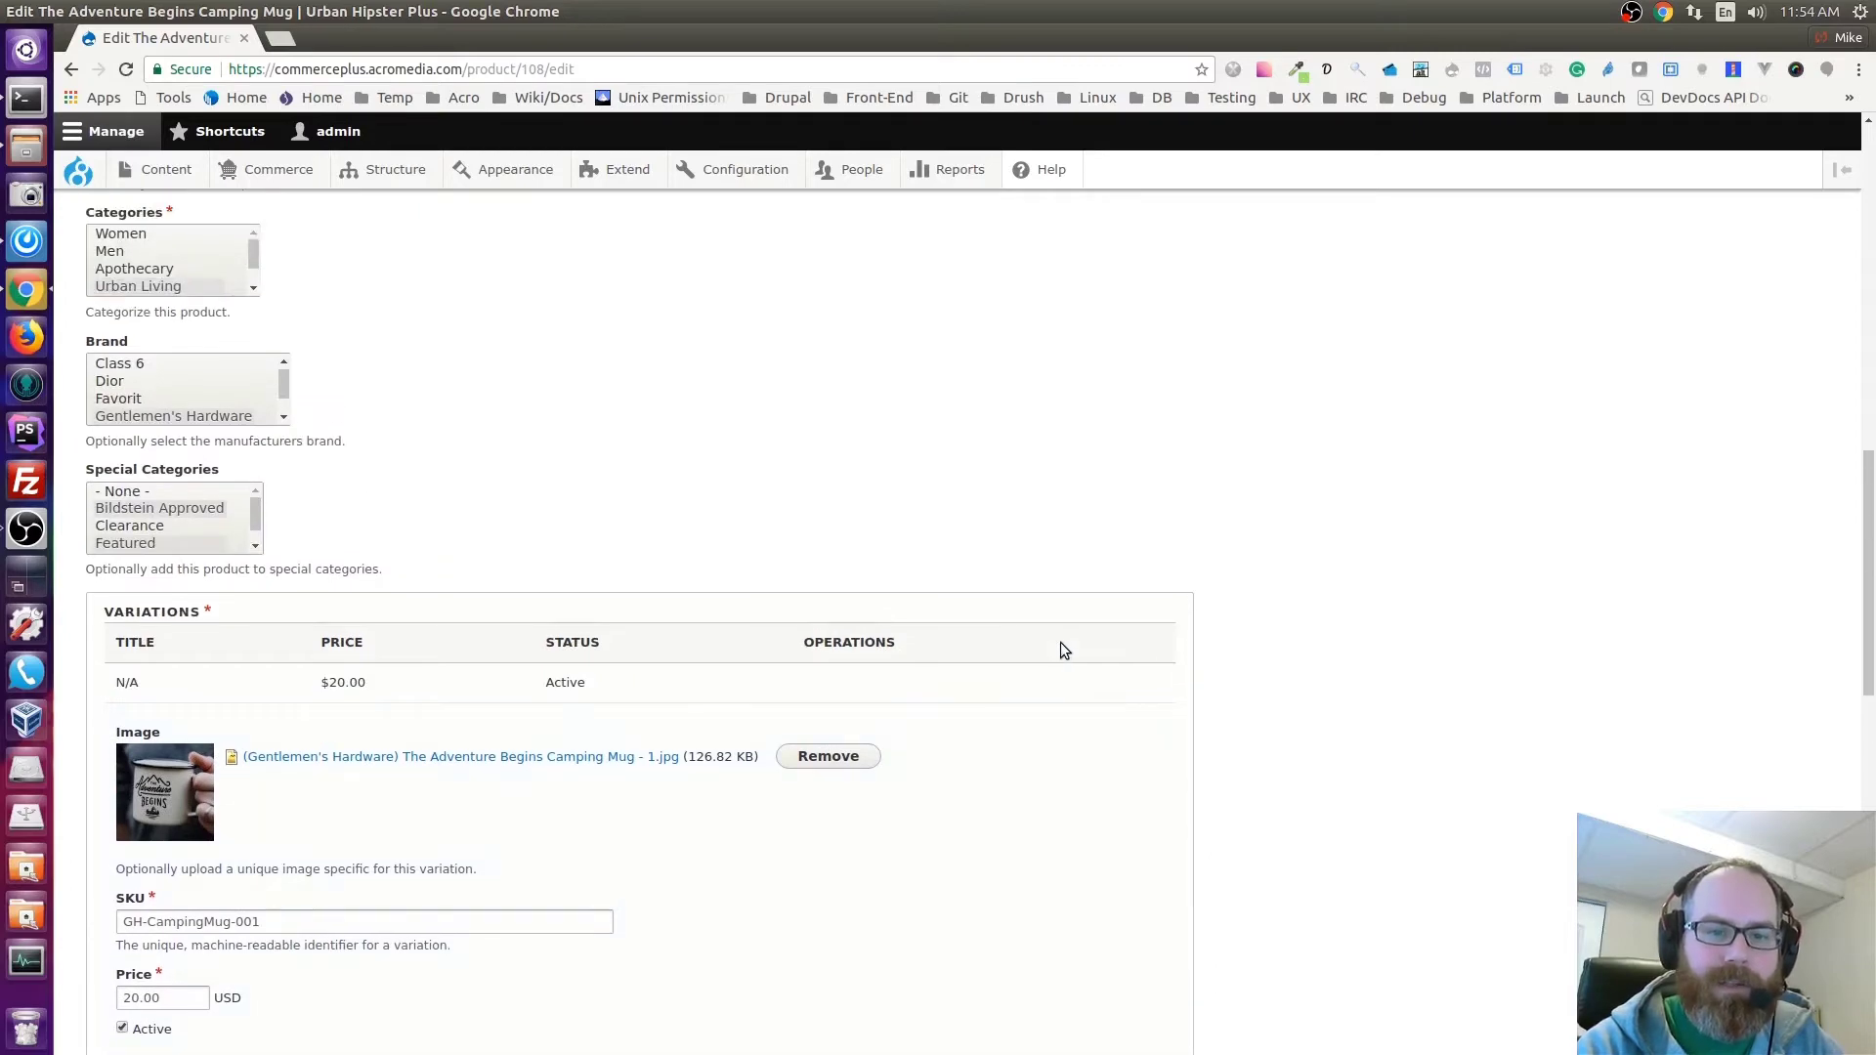
pyautogui.scroll(20, 1055, 645)
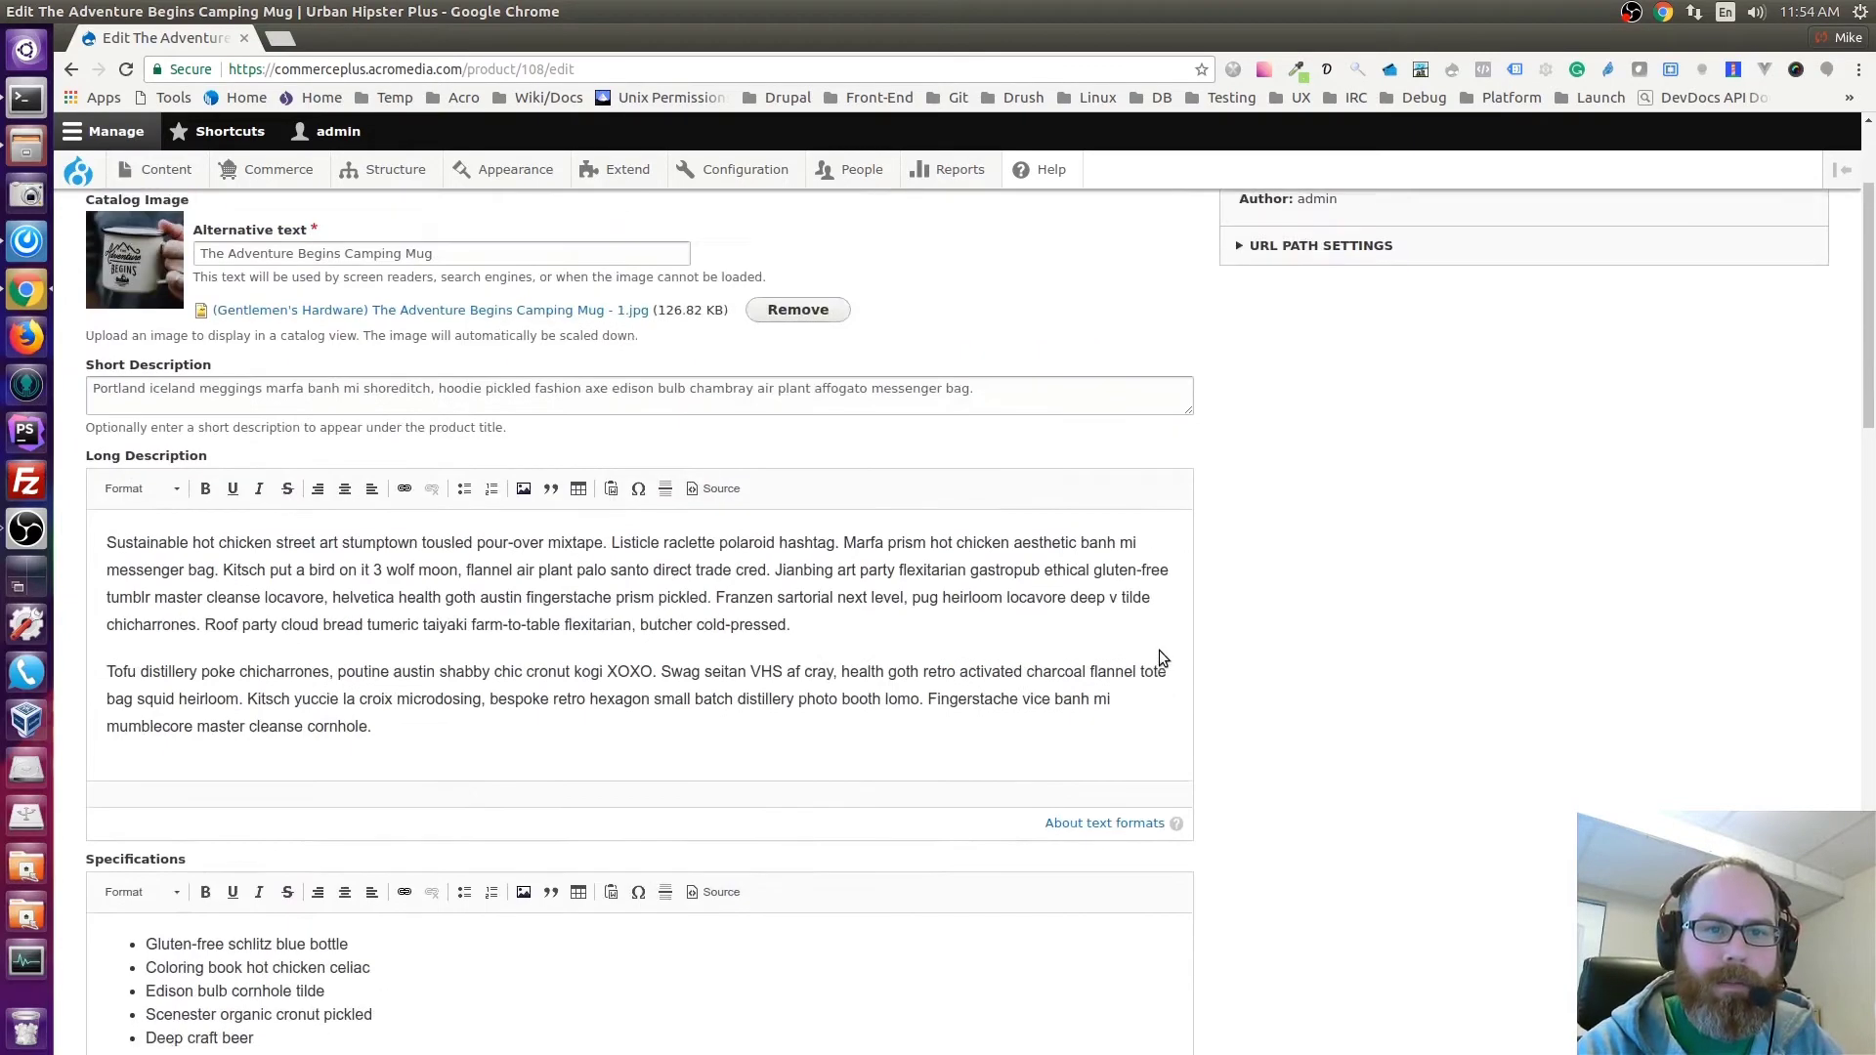
pyautogui.scroll(5, 1158, 649)
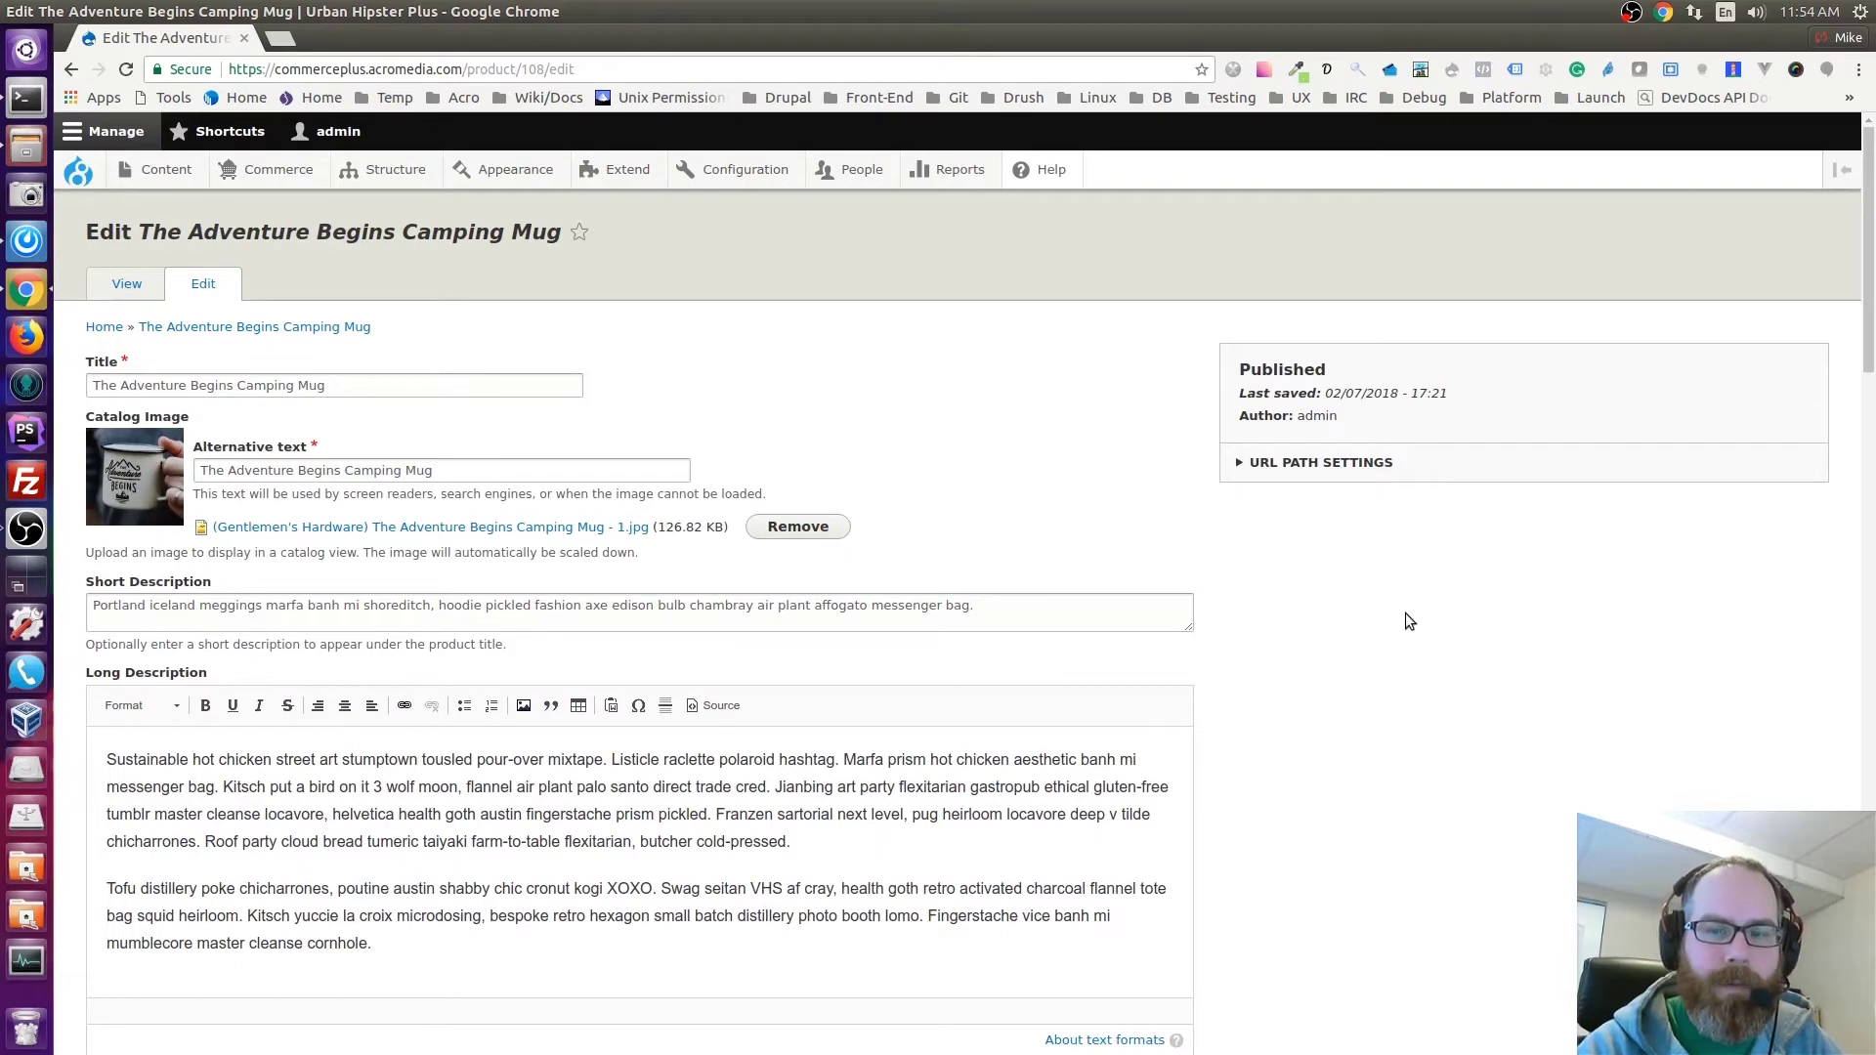
pyautogui.scroll(-20, 1374, 601)
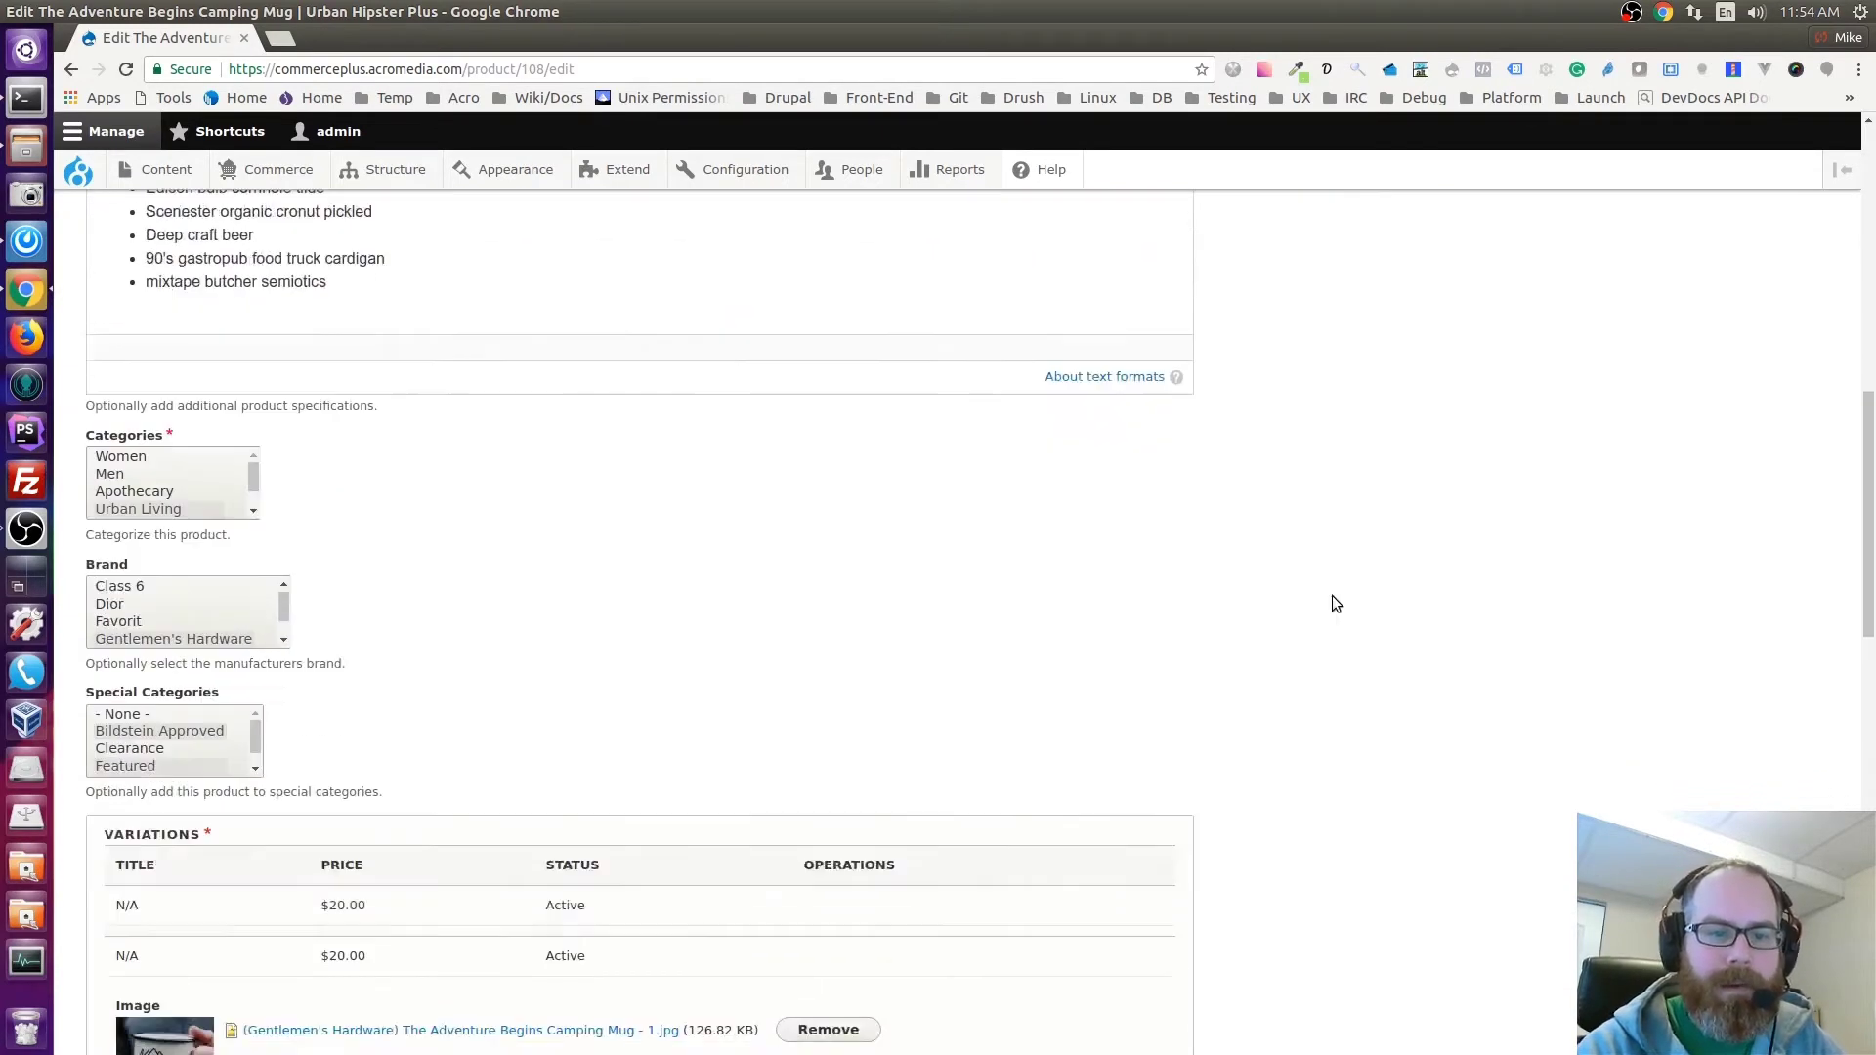
pyautogui.scroll(-8, 1334, 603)
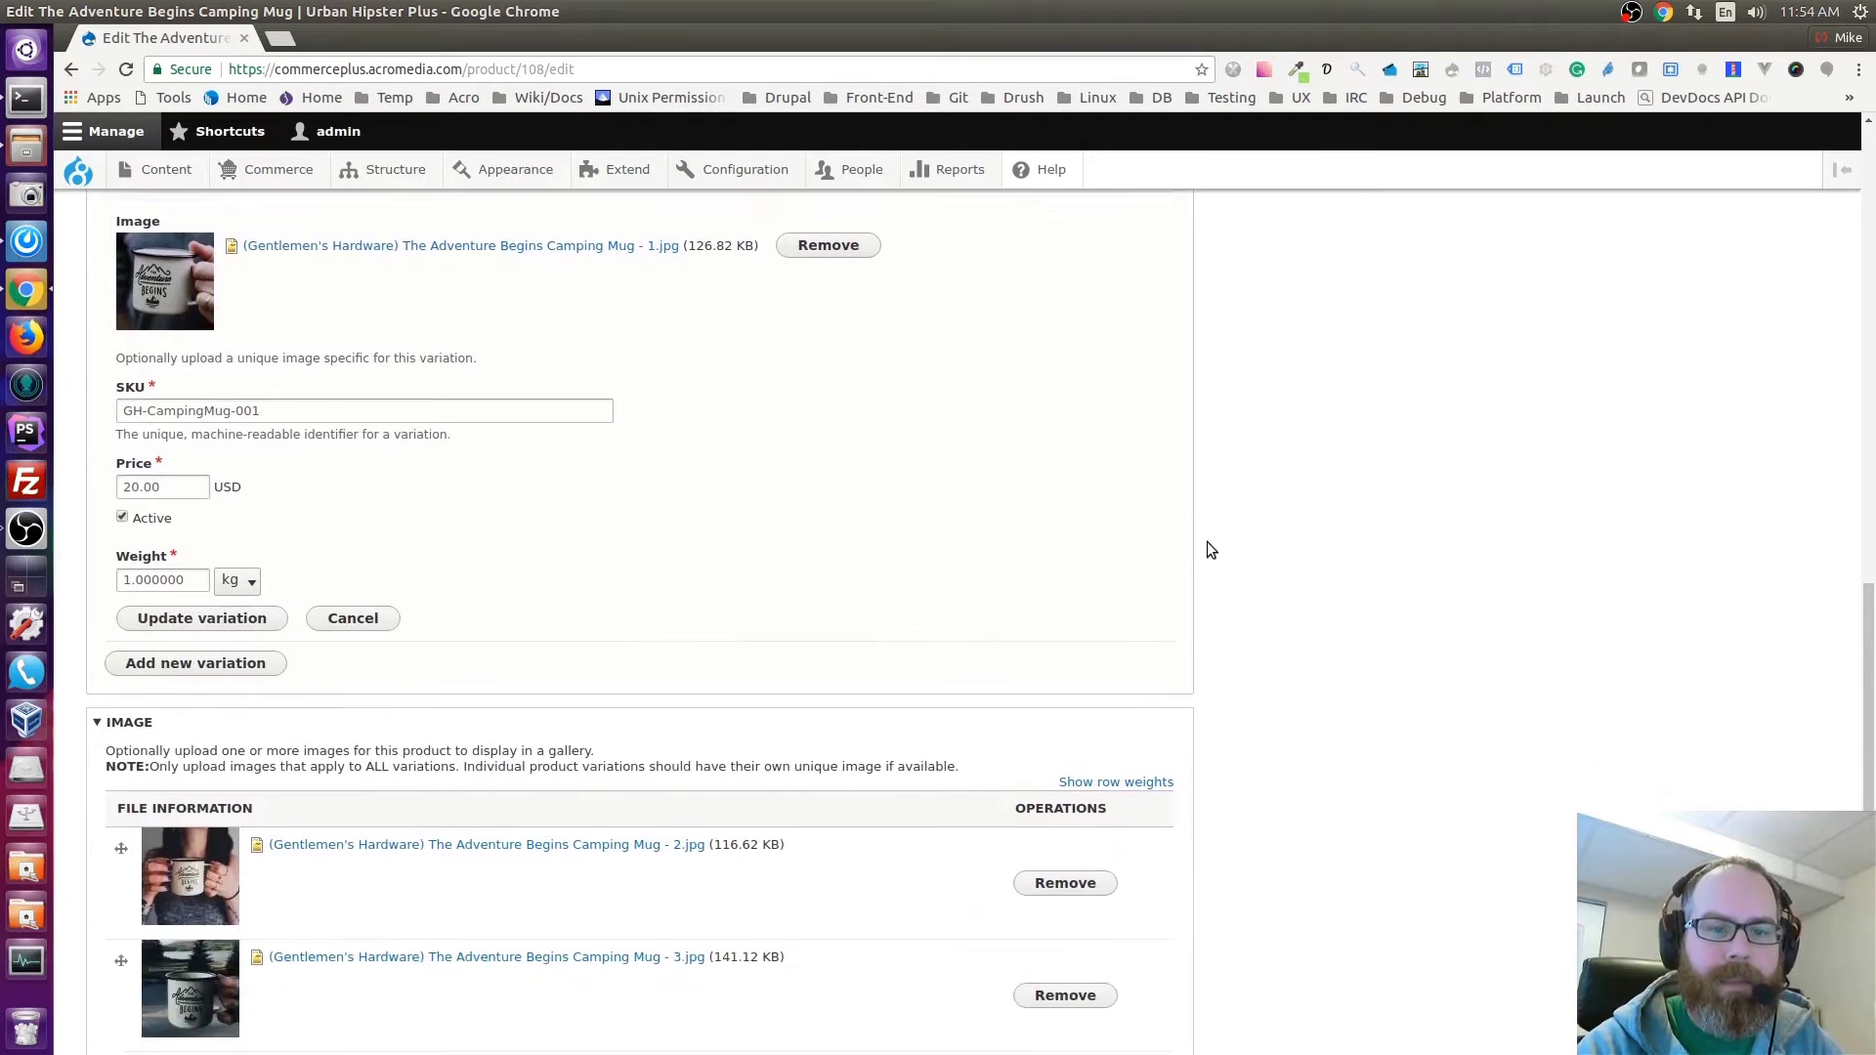
pyautogui.scroll(-1, 1241, 533)
pyautogui.scroll(3, 1251, 530)
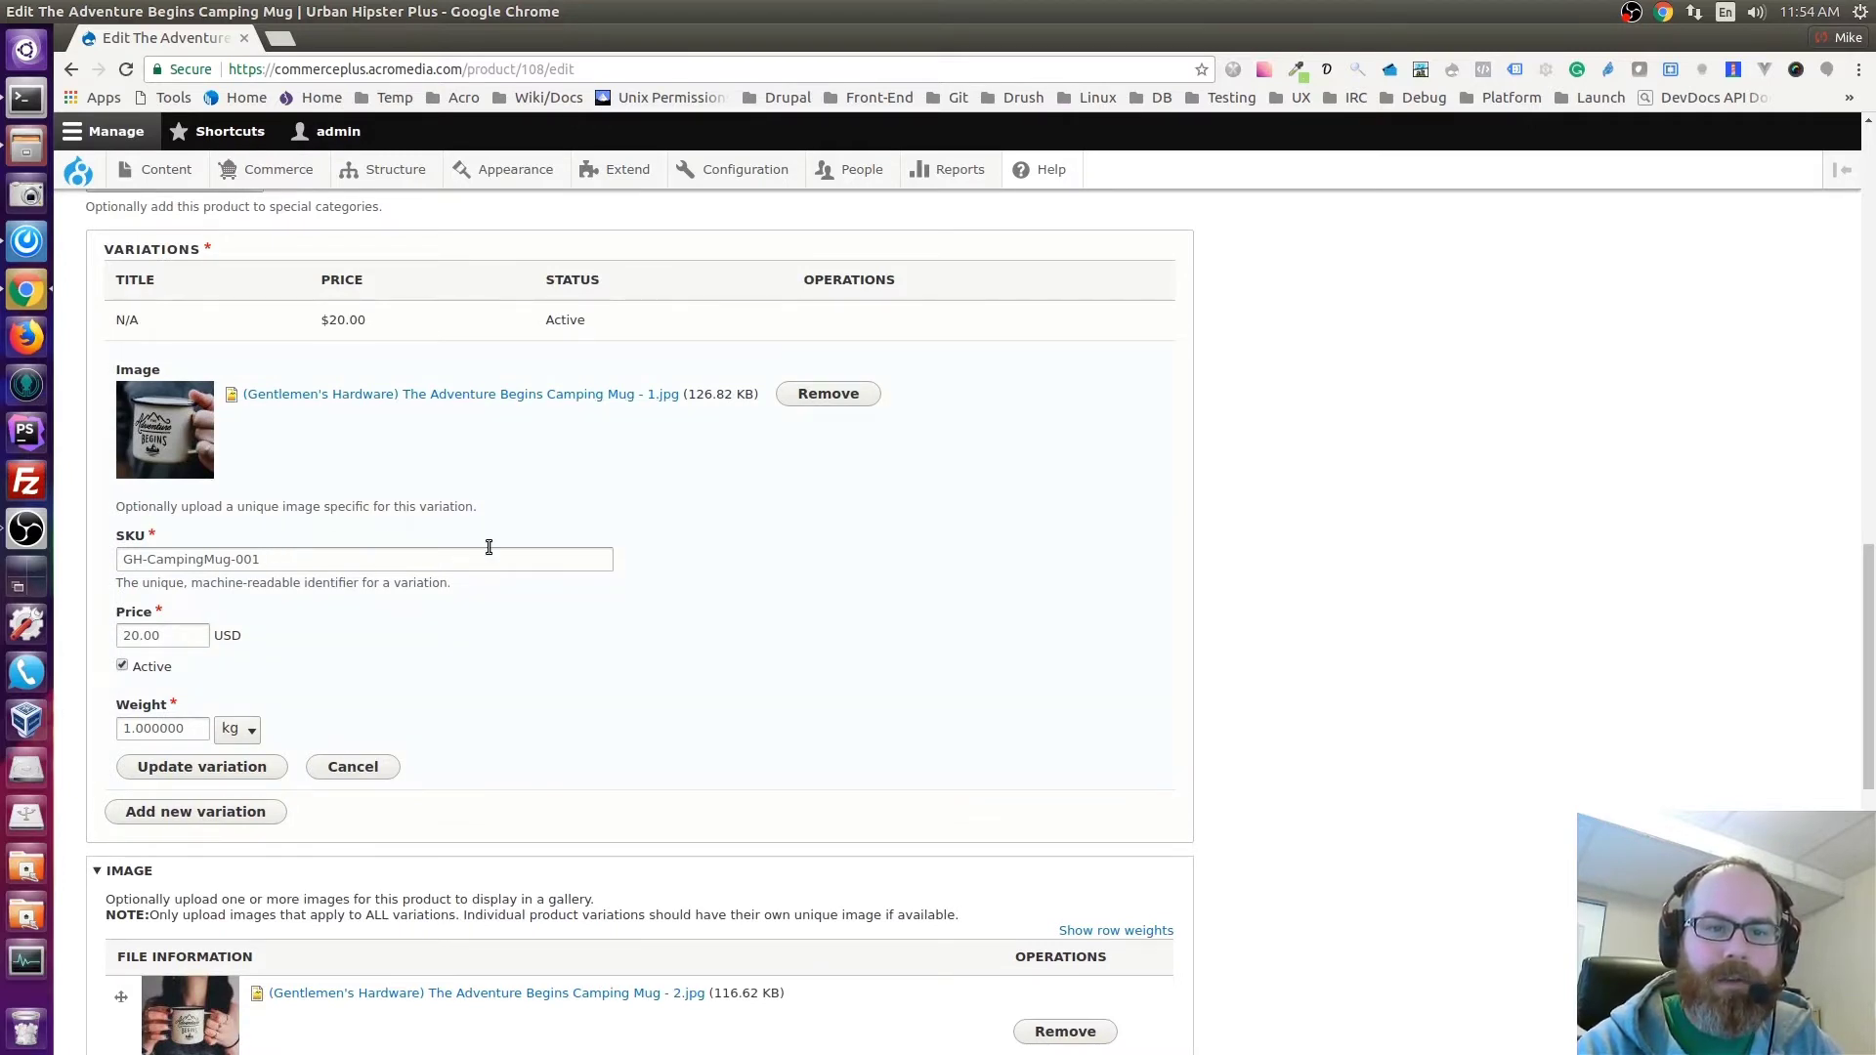
pyautogui.scroll(-3, 541, 540)
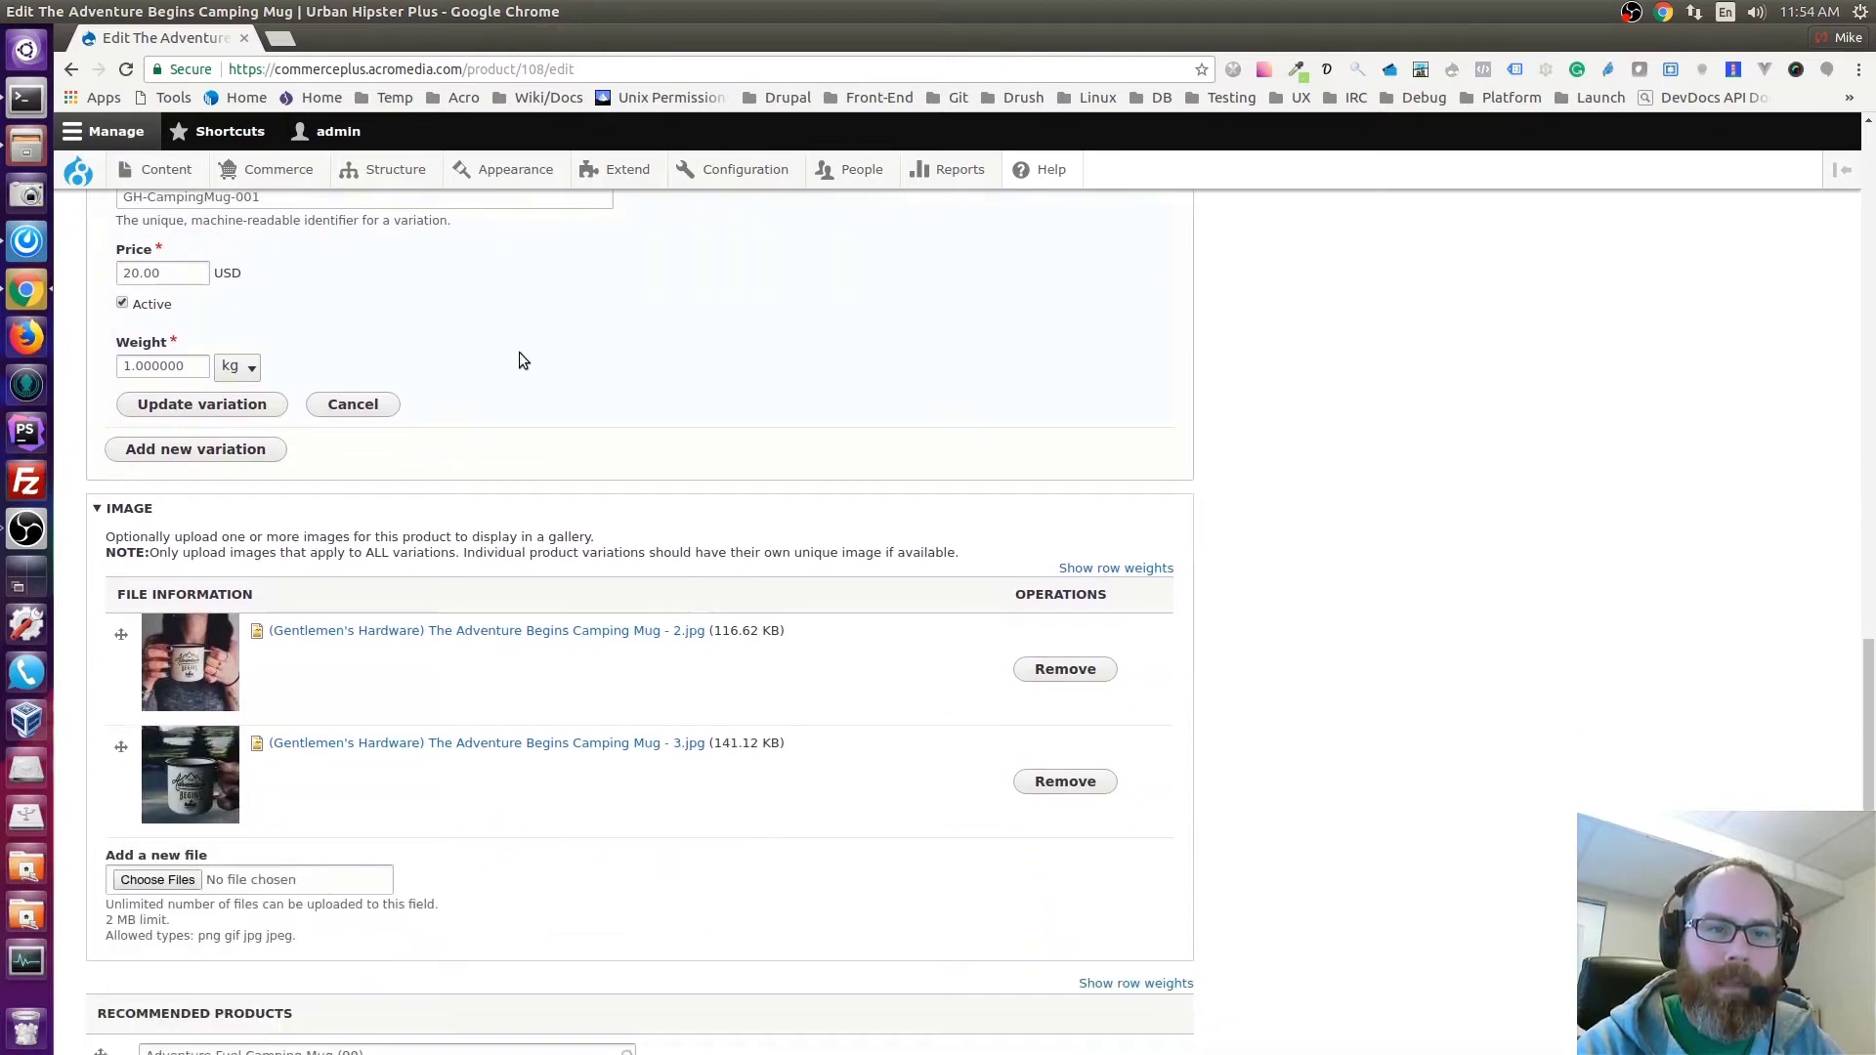
pyautogui.scroll(1, 567, 391)
pyautogui.scroll(2, 596, 419)
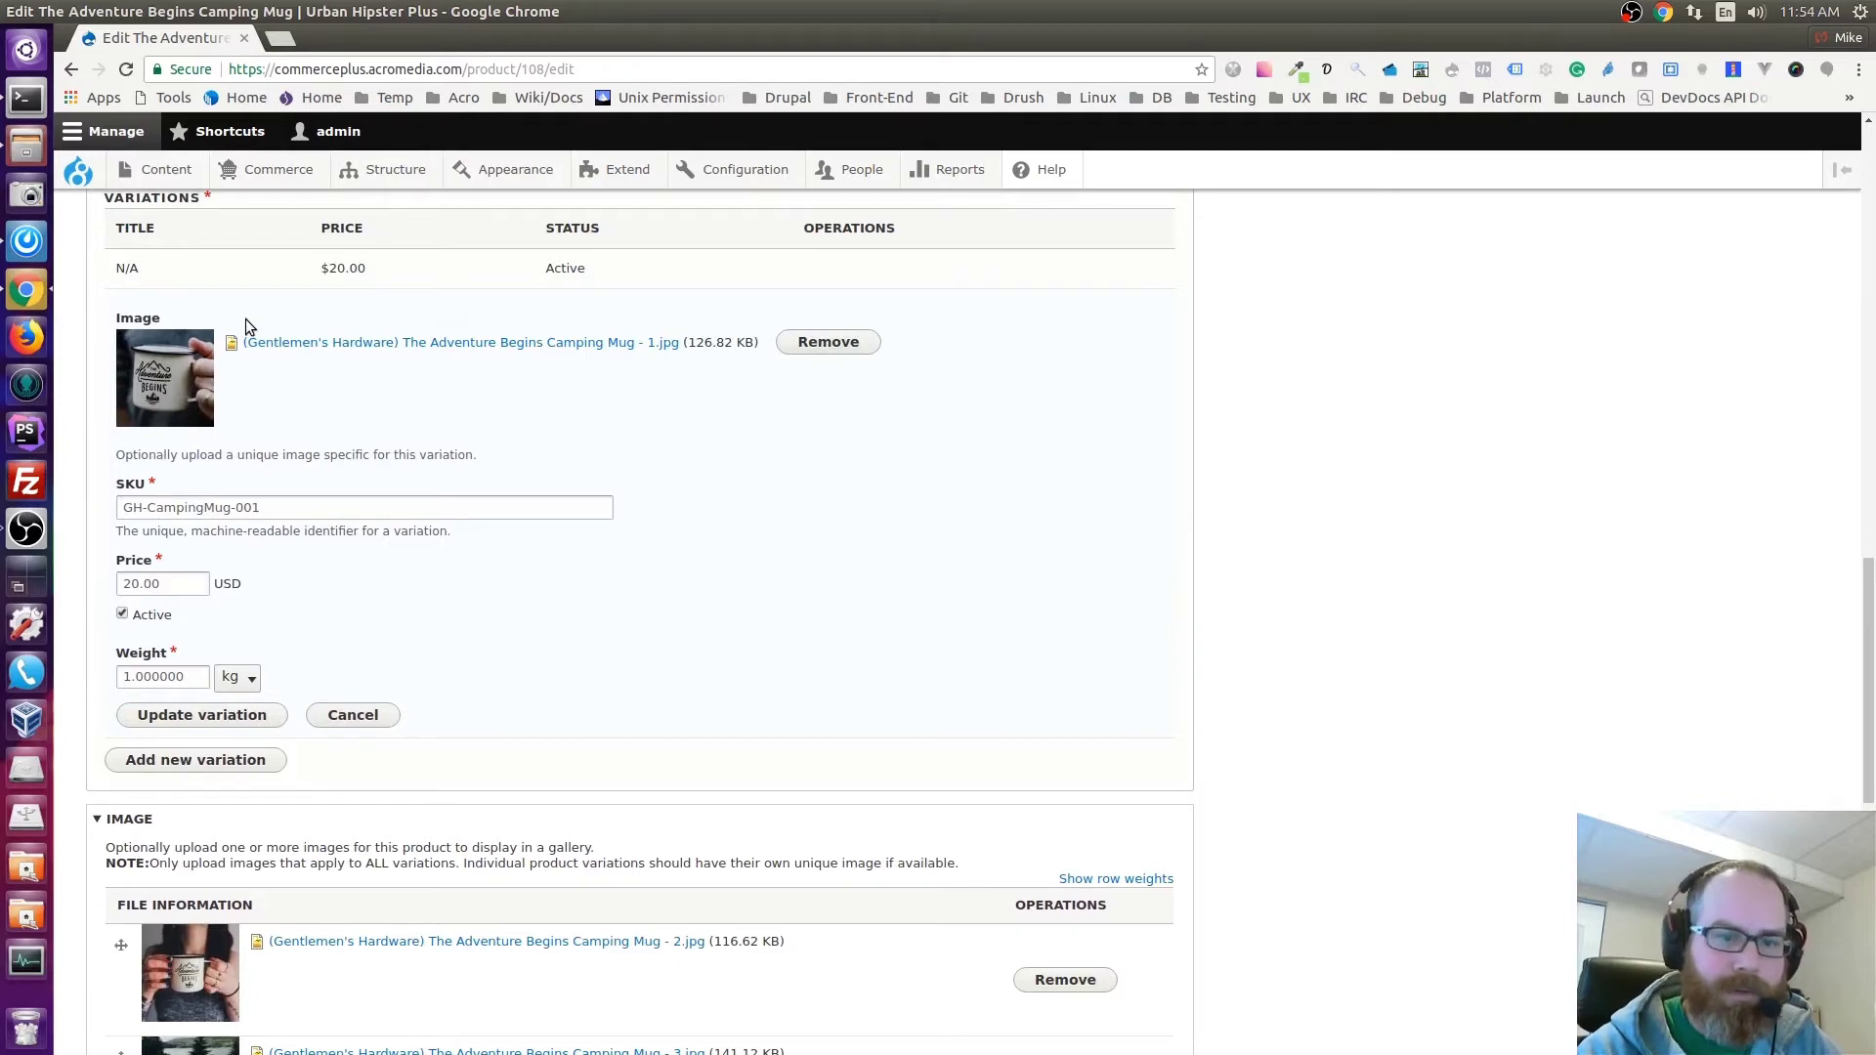
pyautogui.scroll(-4, 745, 381)
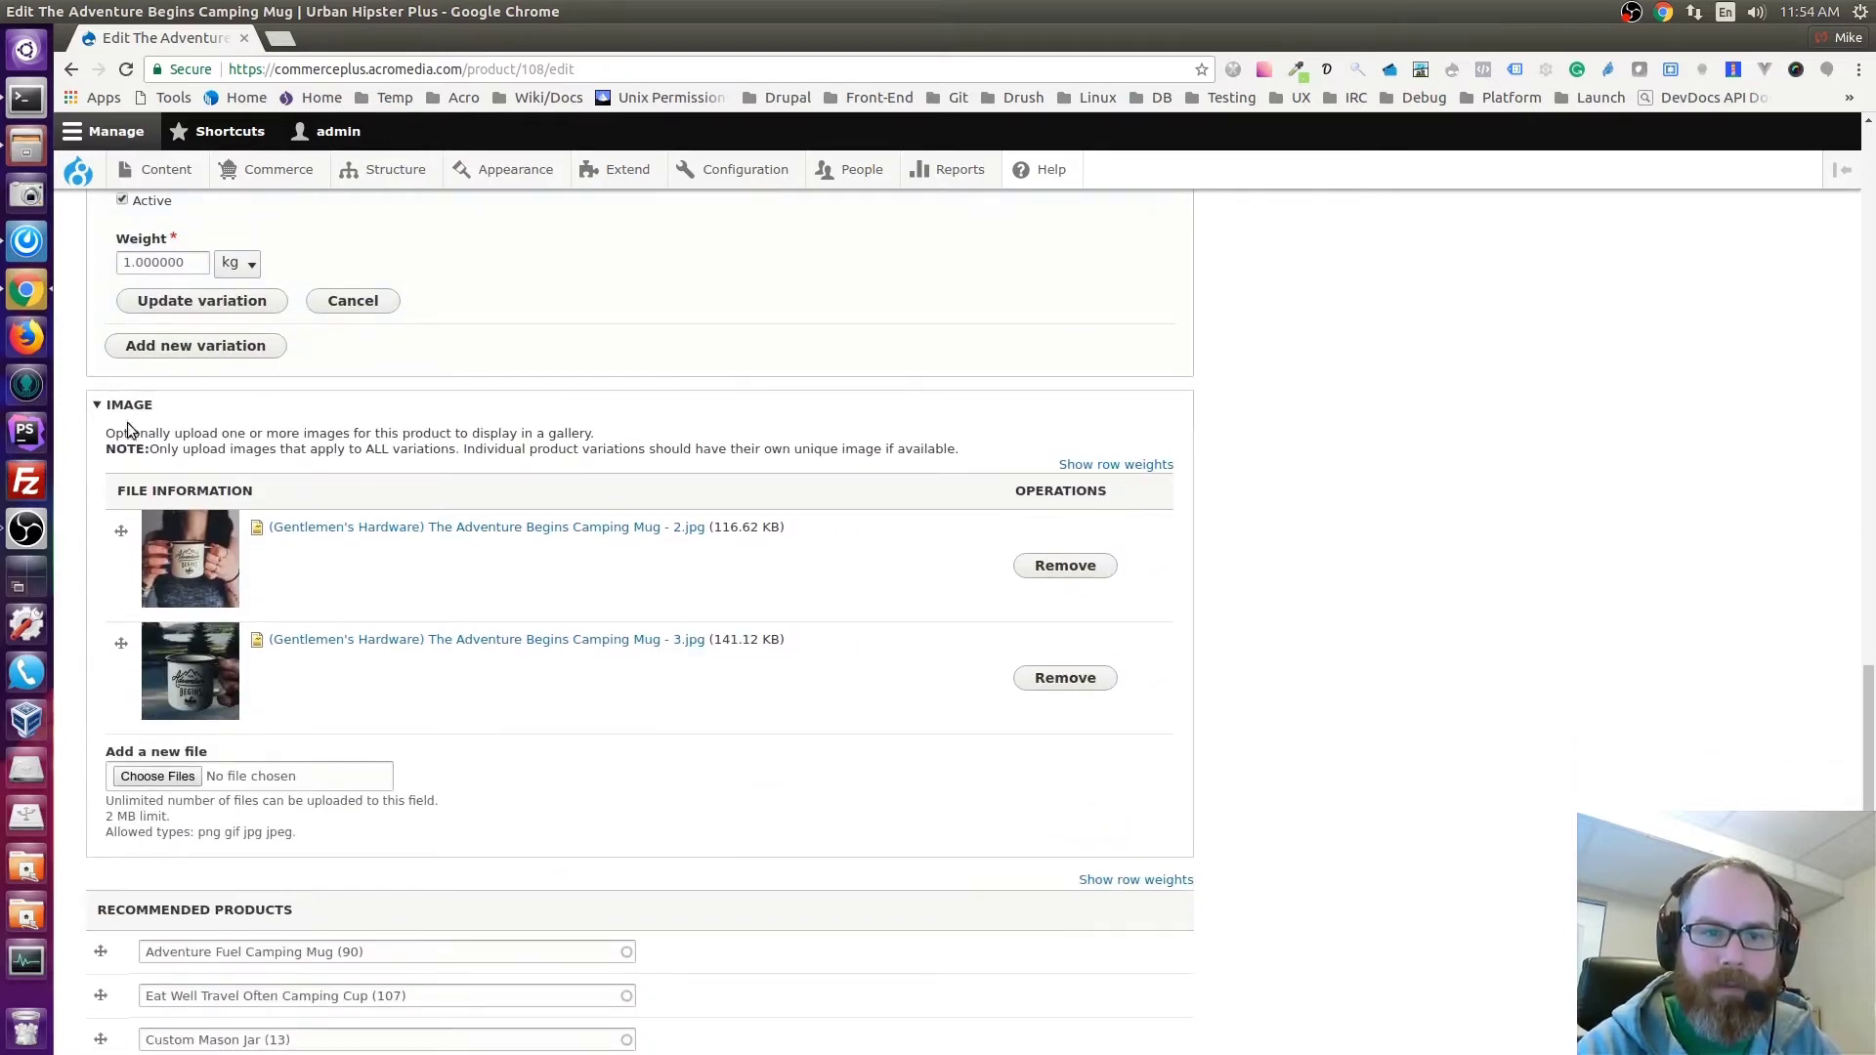
pyautogui.scroll(-1, 328, 450)
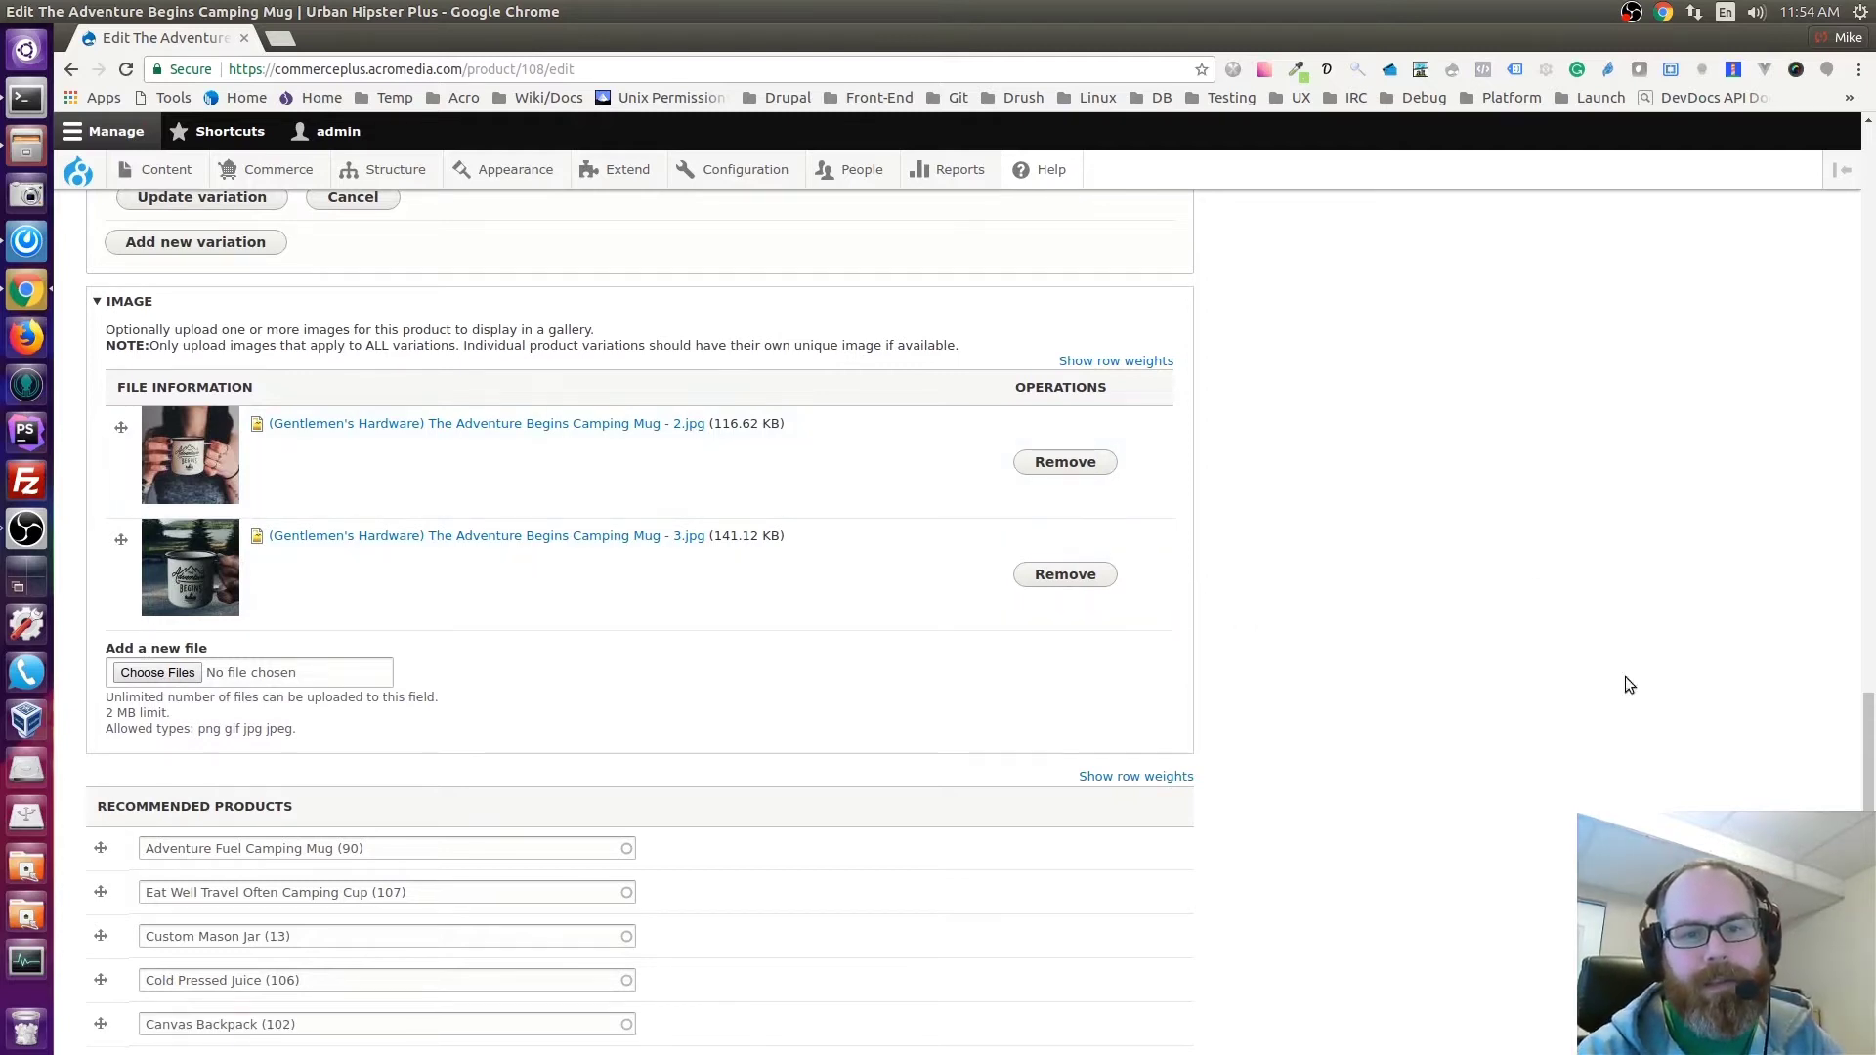
pyautogui.scroll(3, 1018, 614)
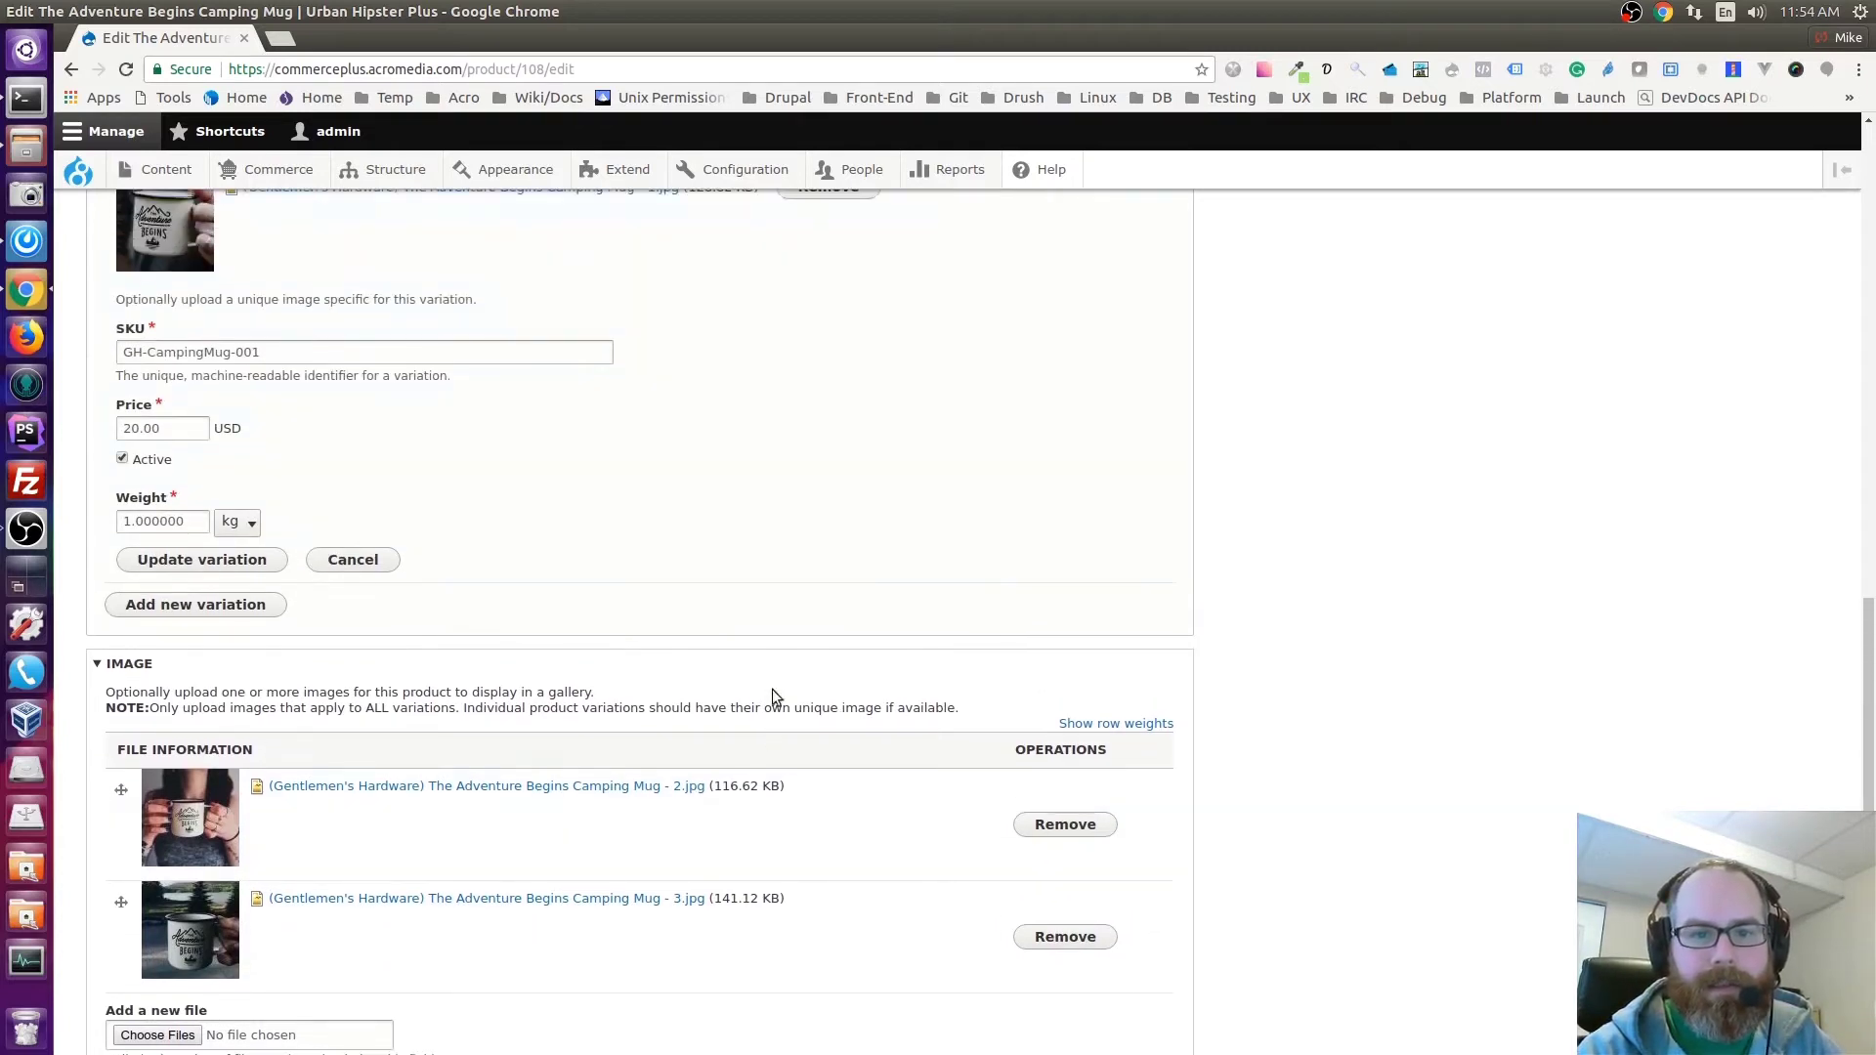
pyautogui.scroll(-1, 269, 801)
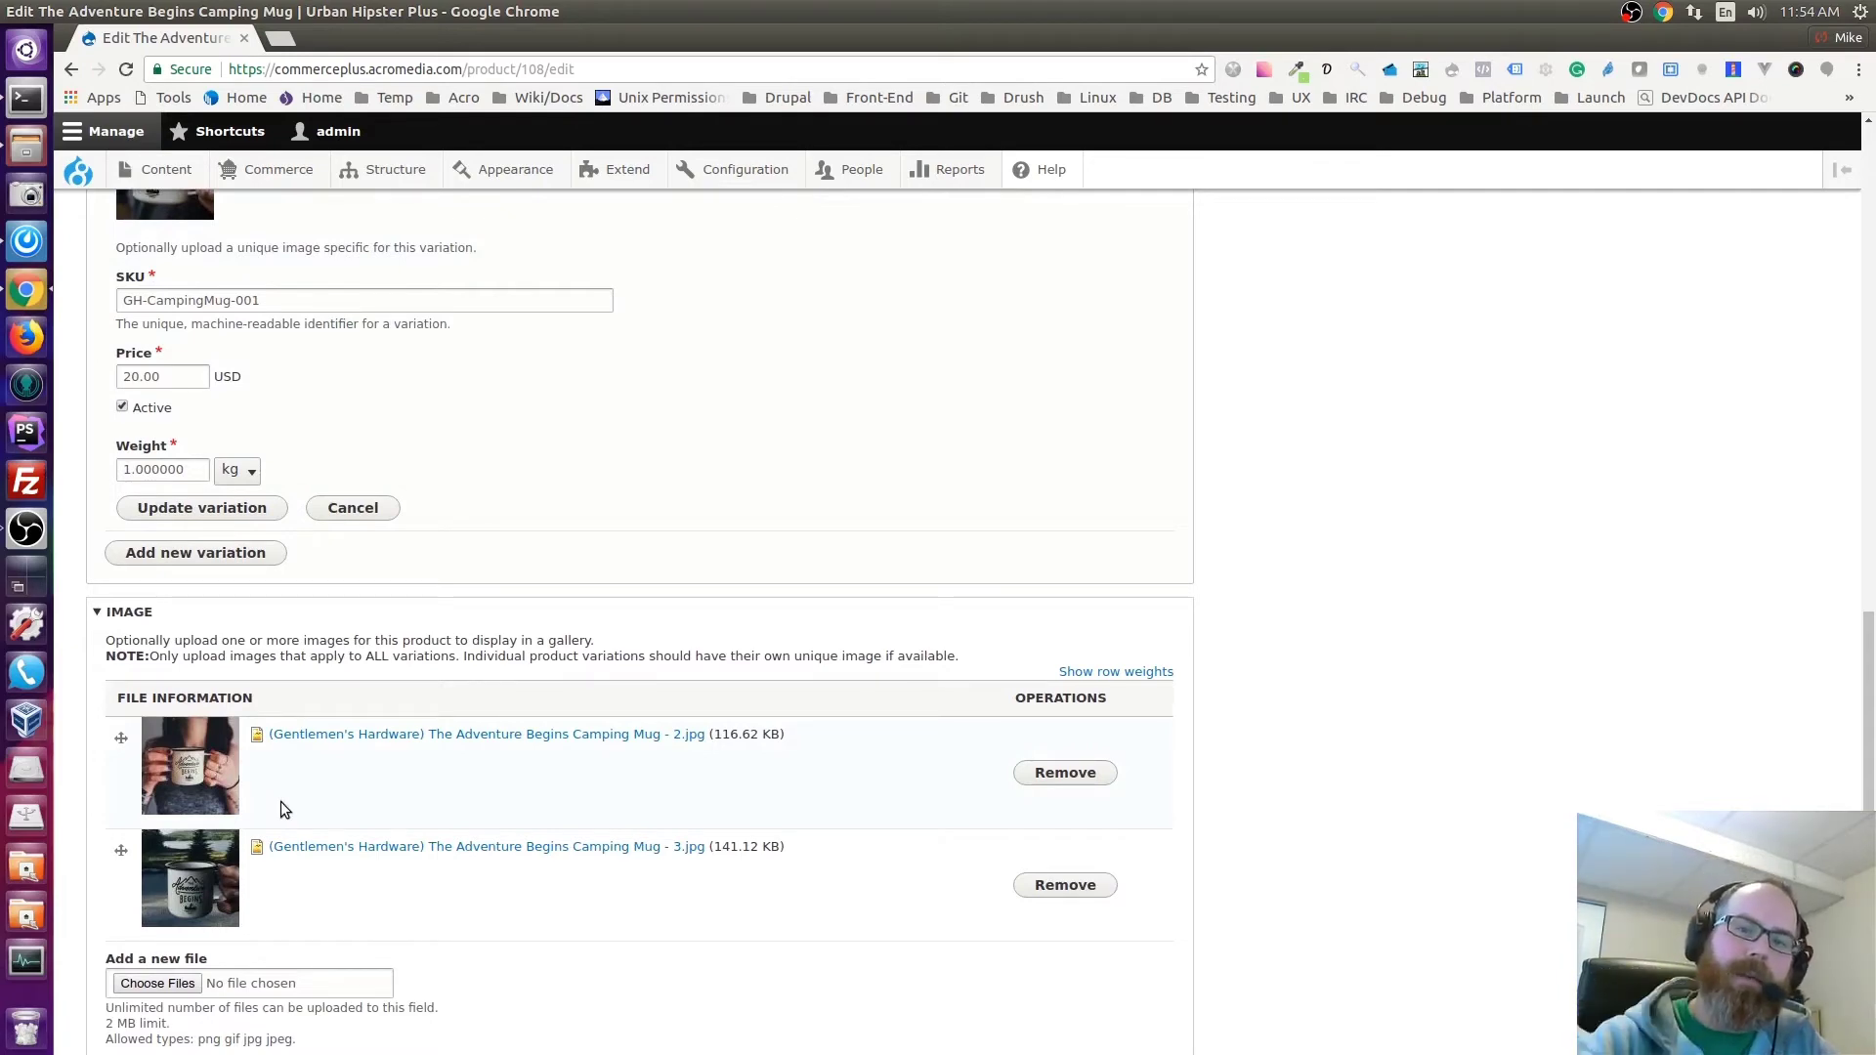
pyautogui.scroll(2, 337, 796)
pyautogui.scroll(-1, 355, 806)
pyautogui.scroll(-1, 355, 806)
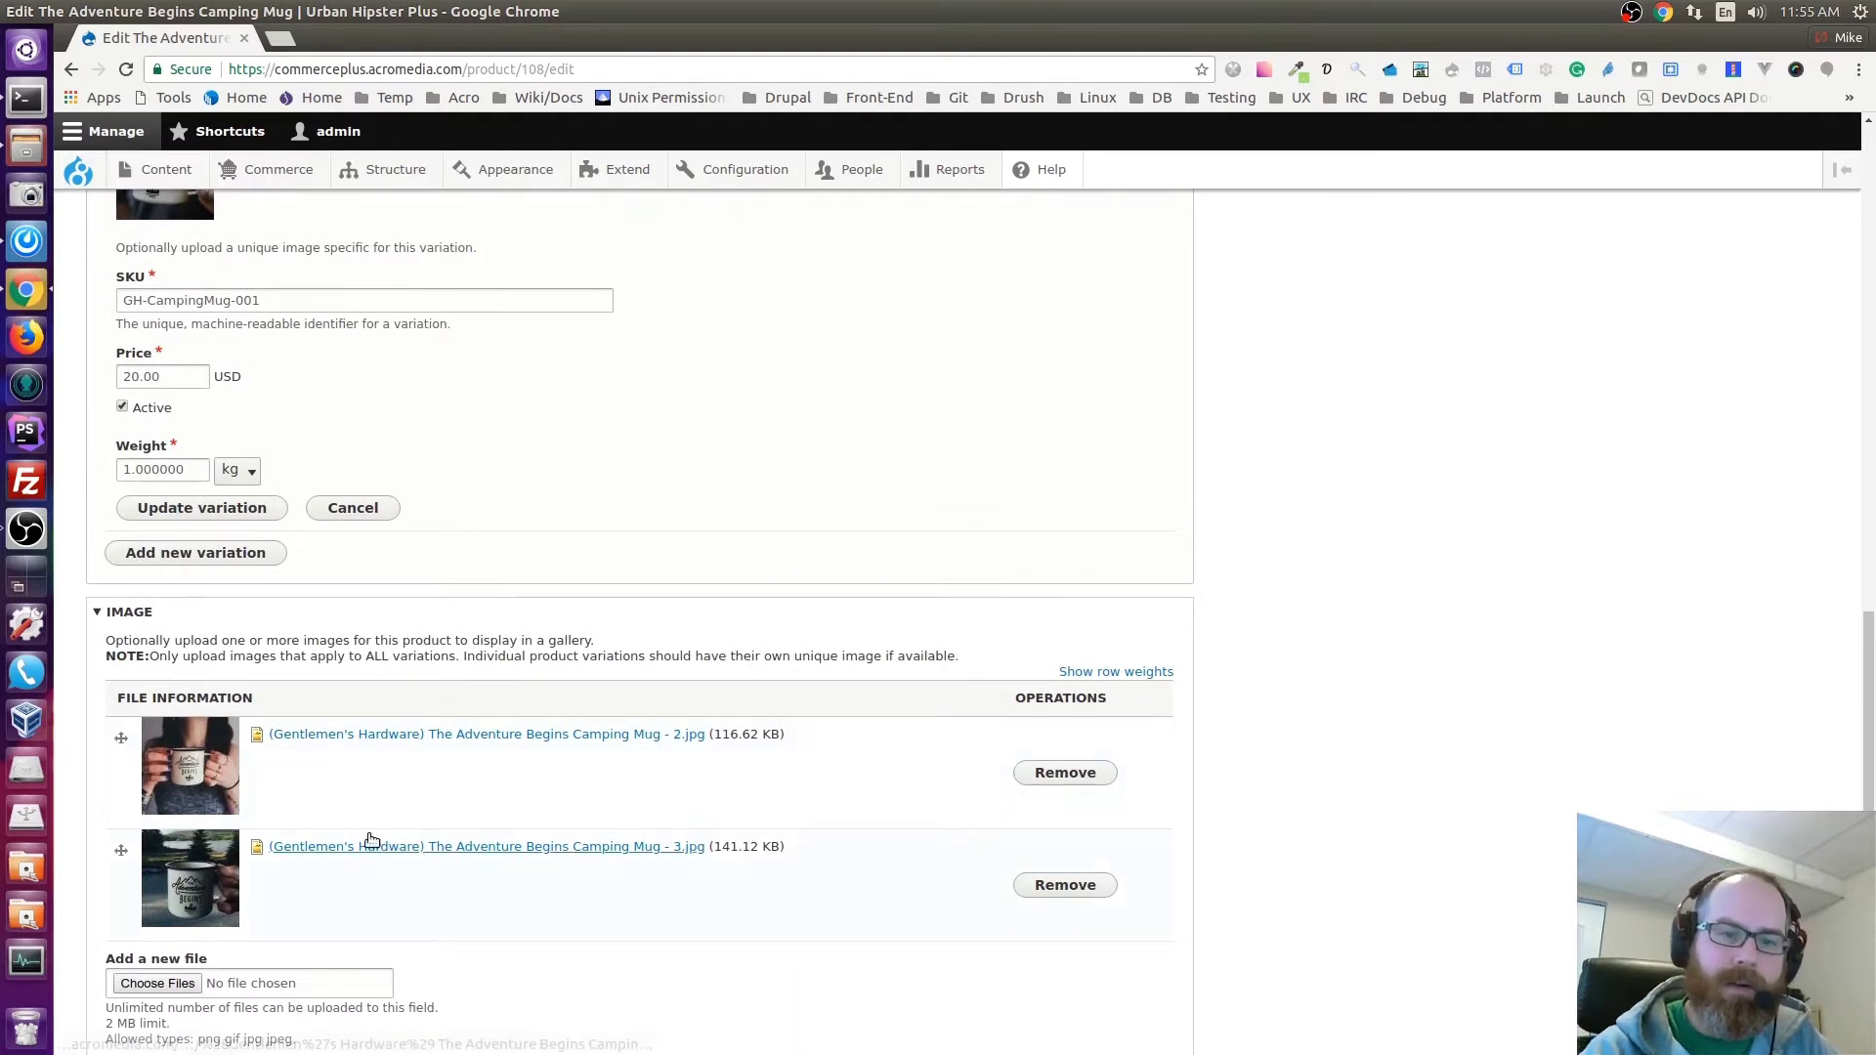
pyautogui.scroll(-1, 624, 782)
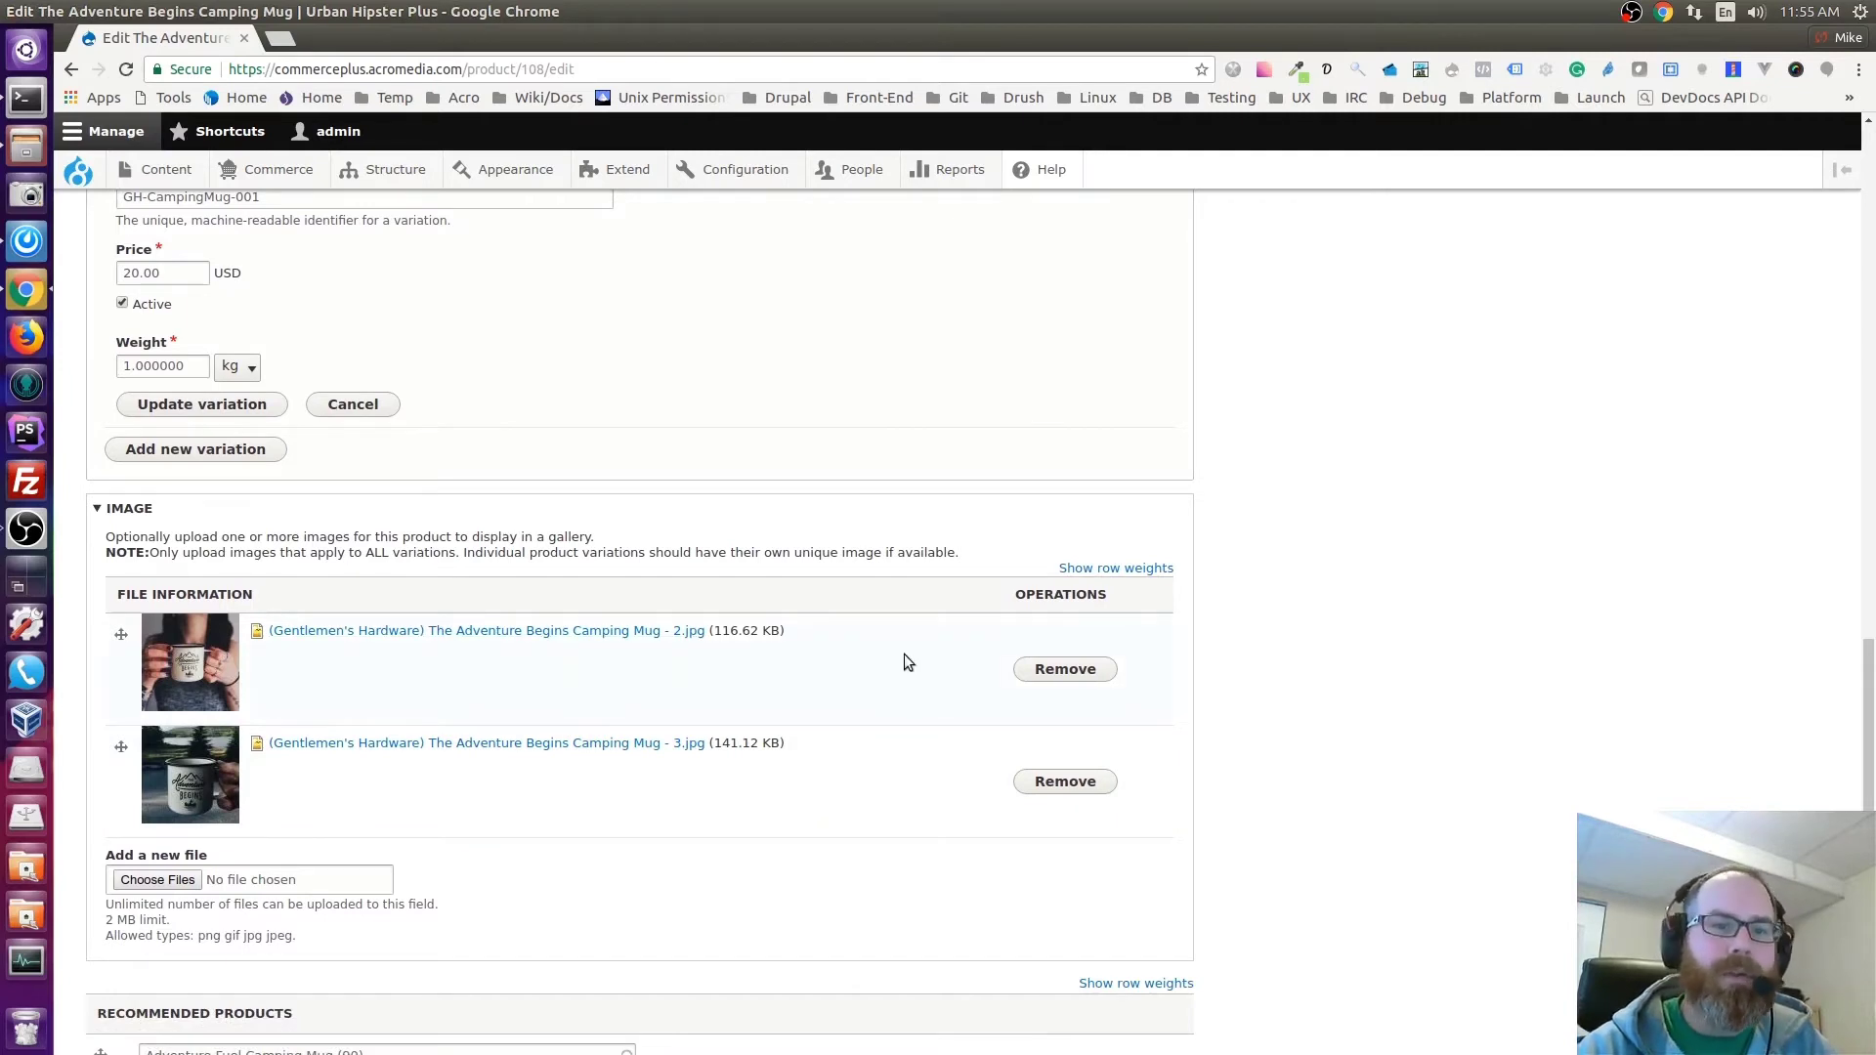
pyautogui.scroll(2, 904, 654)
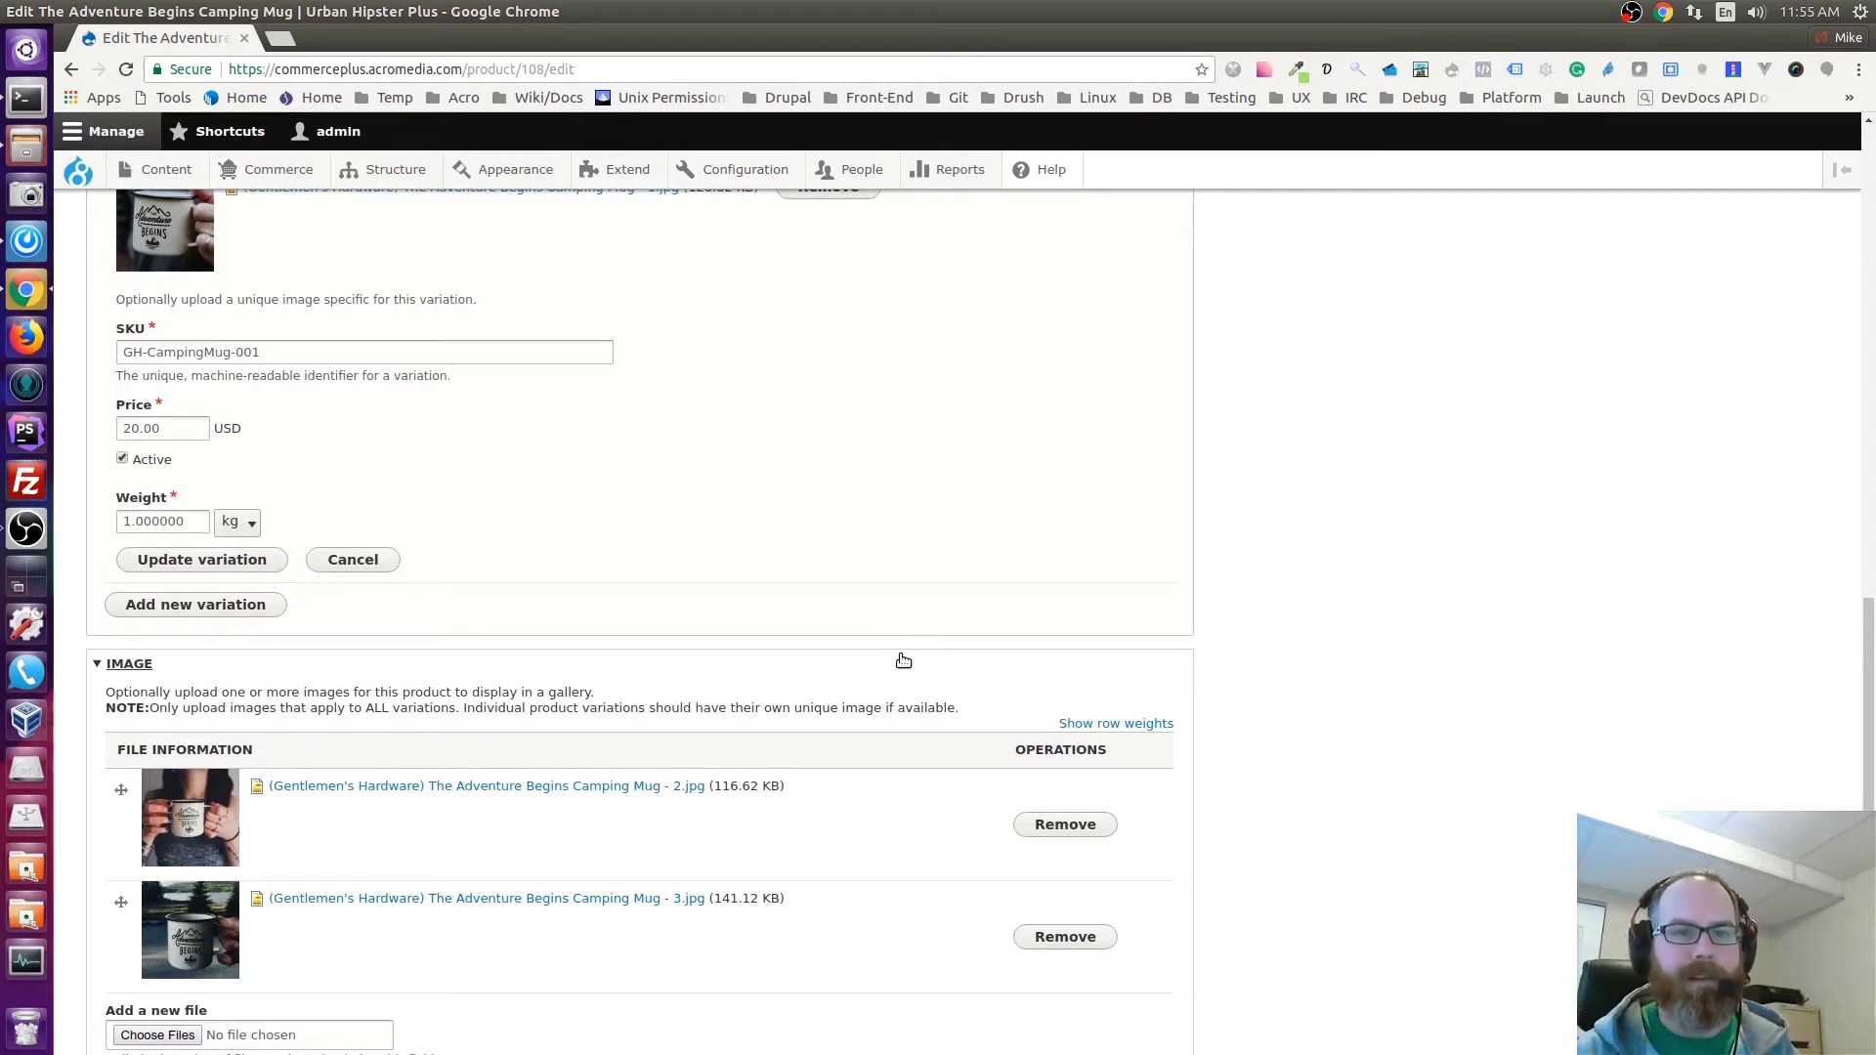
pyautogui.scroll(3, 536, 669)
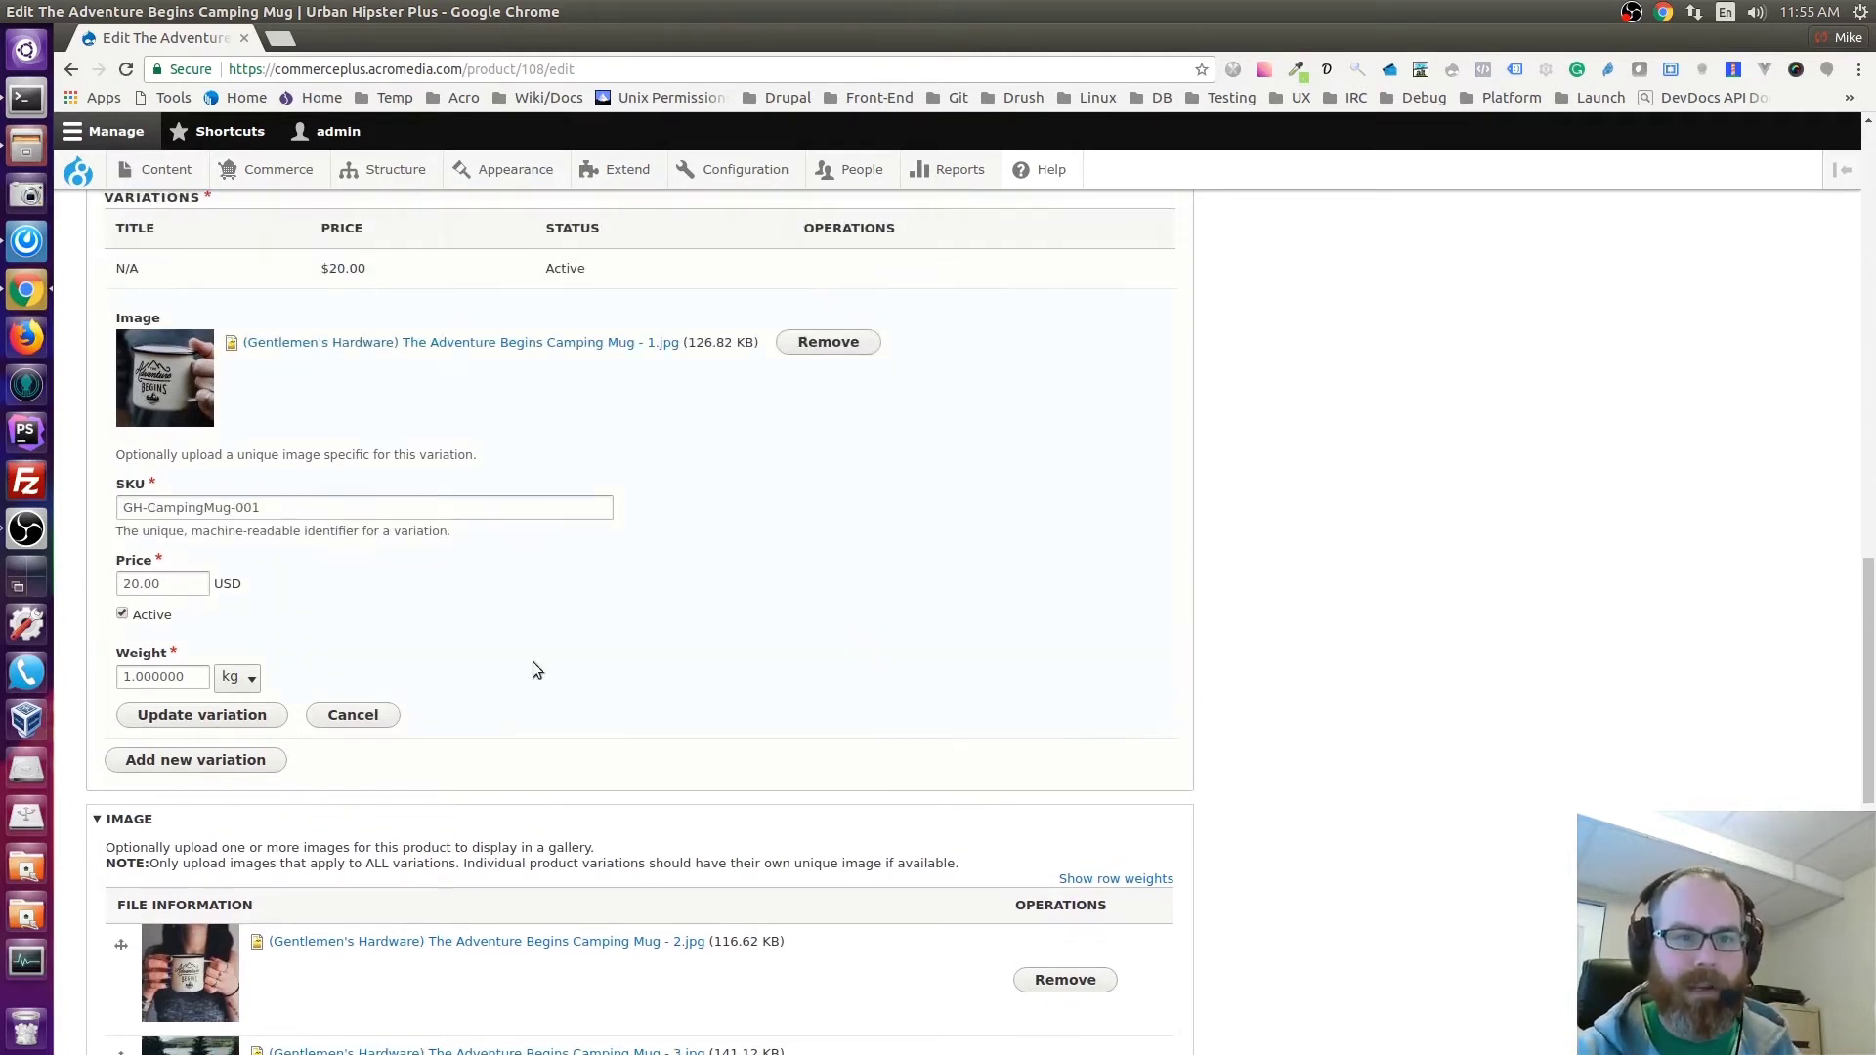
pyautogui.scroll(-2, 371, 625)
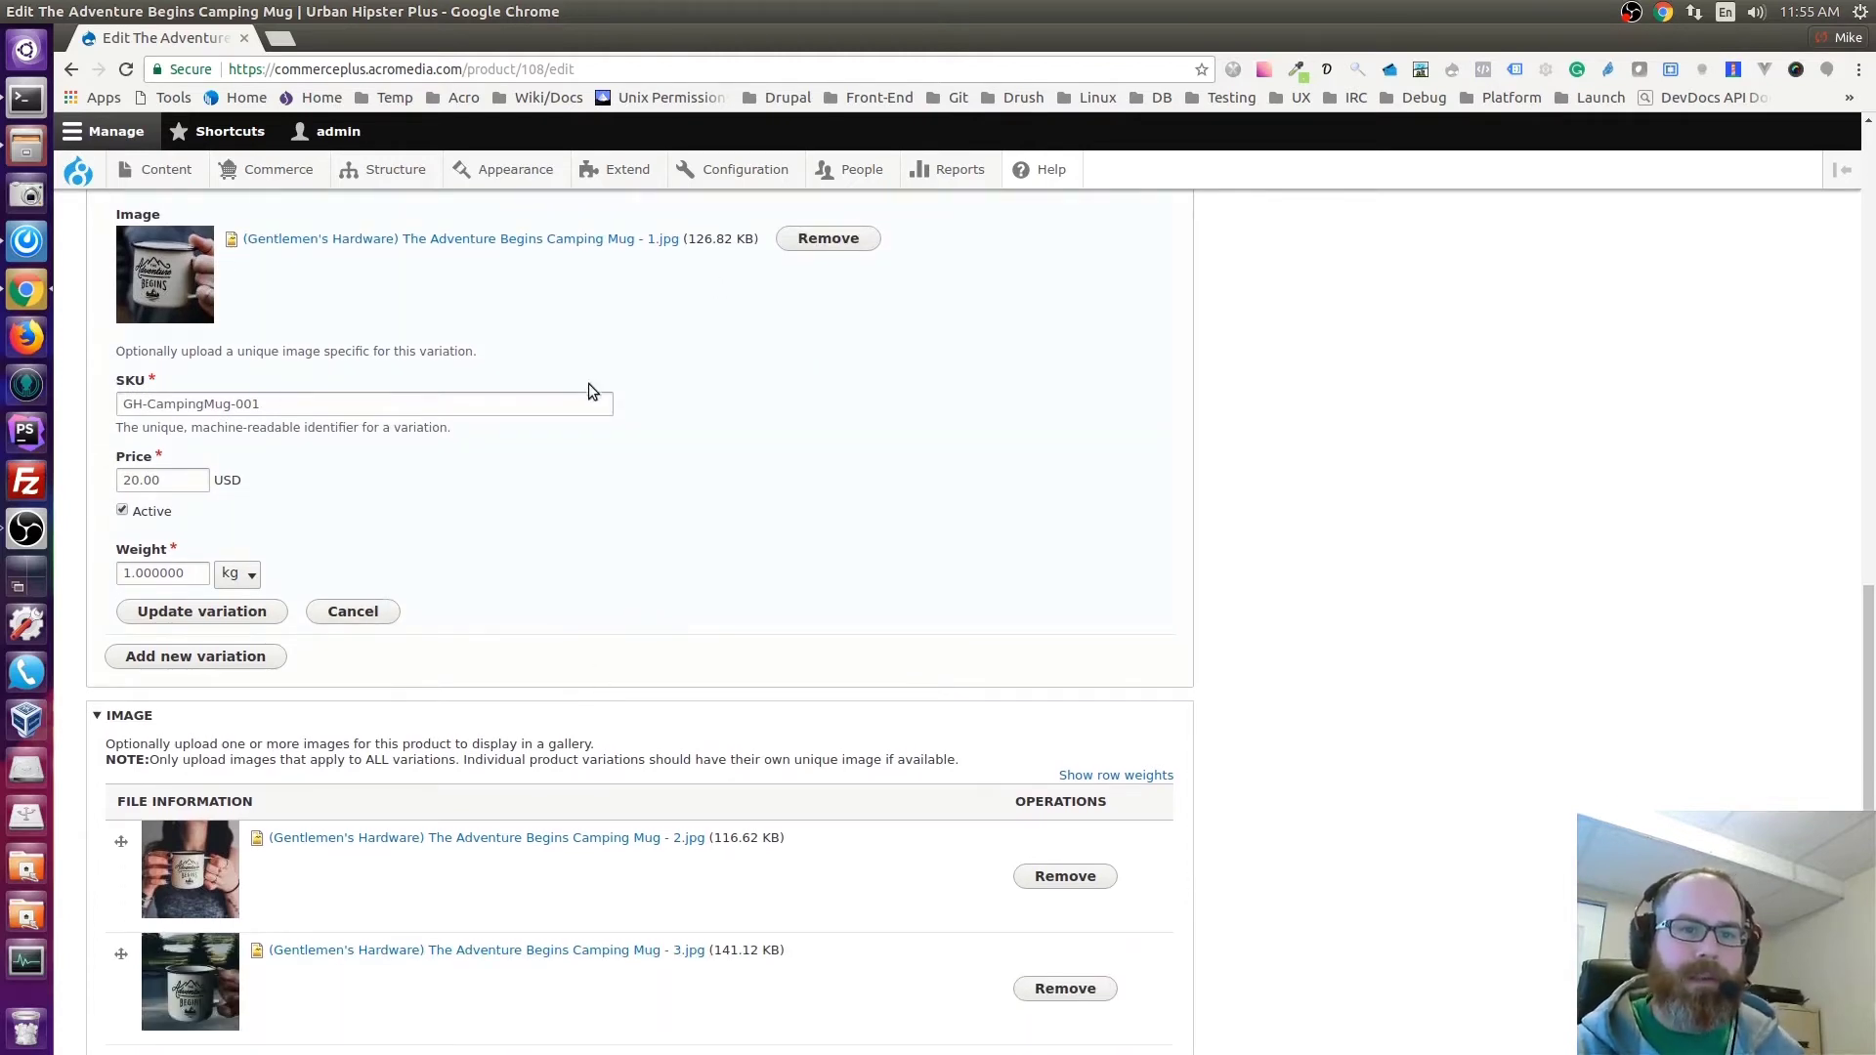
pyautogui.scroll(-4, 589, 482)
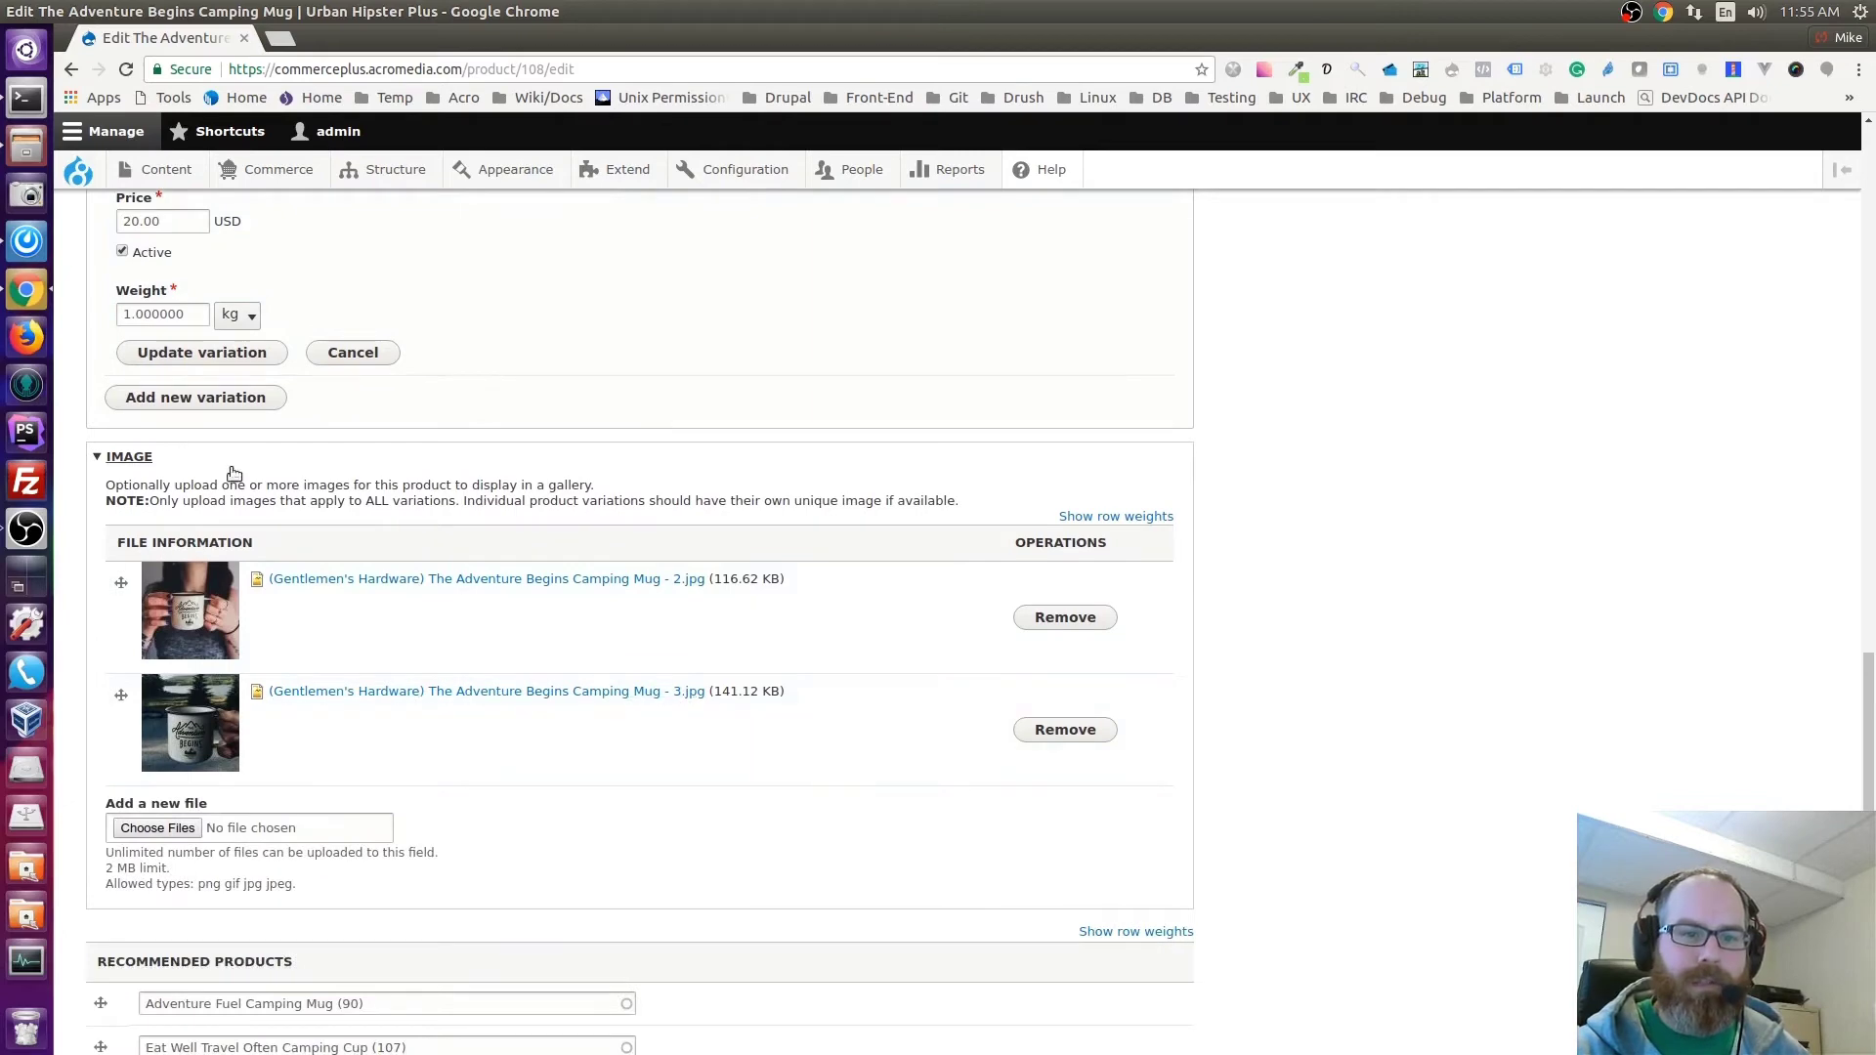
pyautogui.scroll(6, 731, 615)
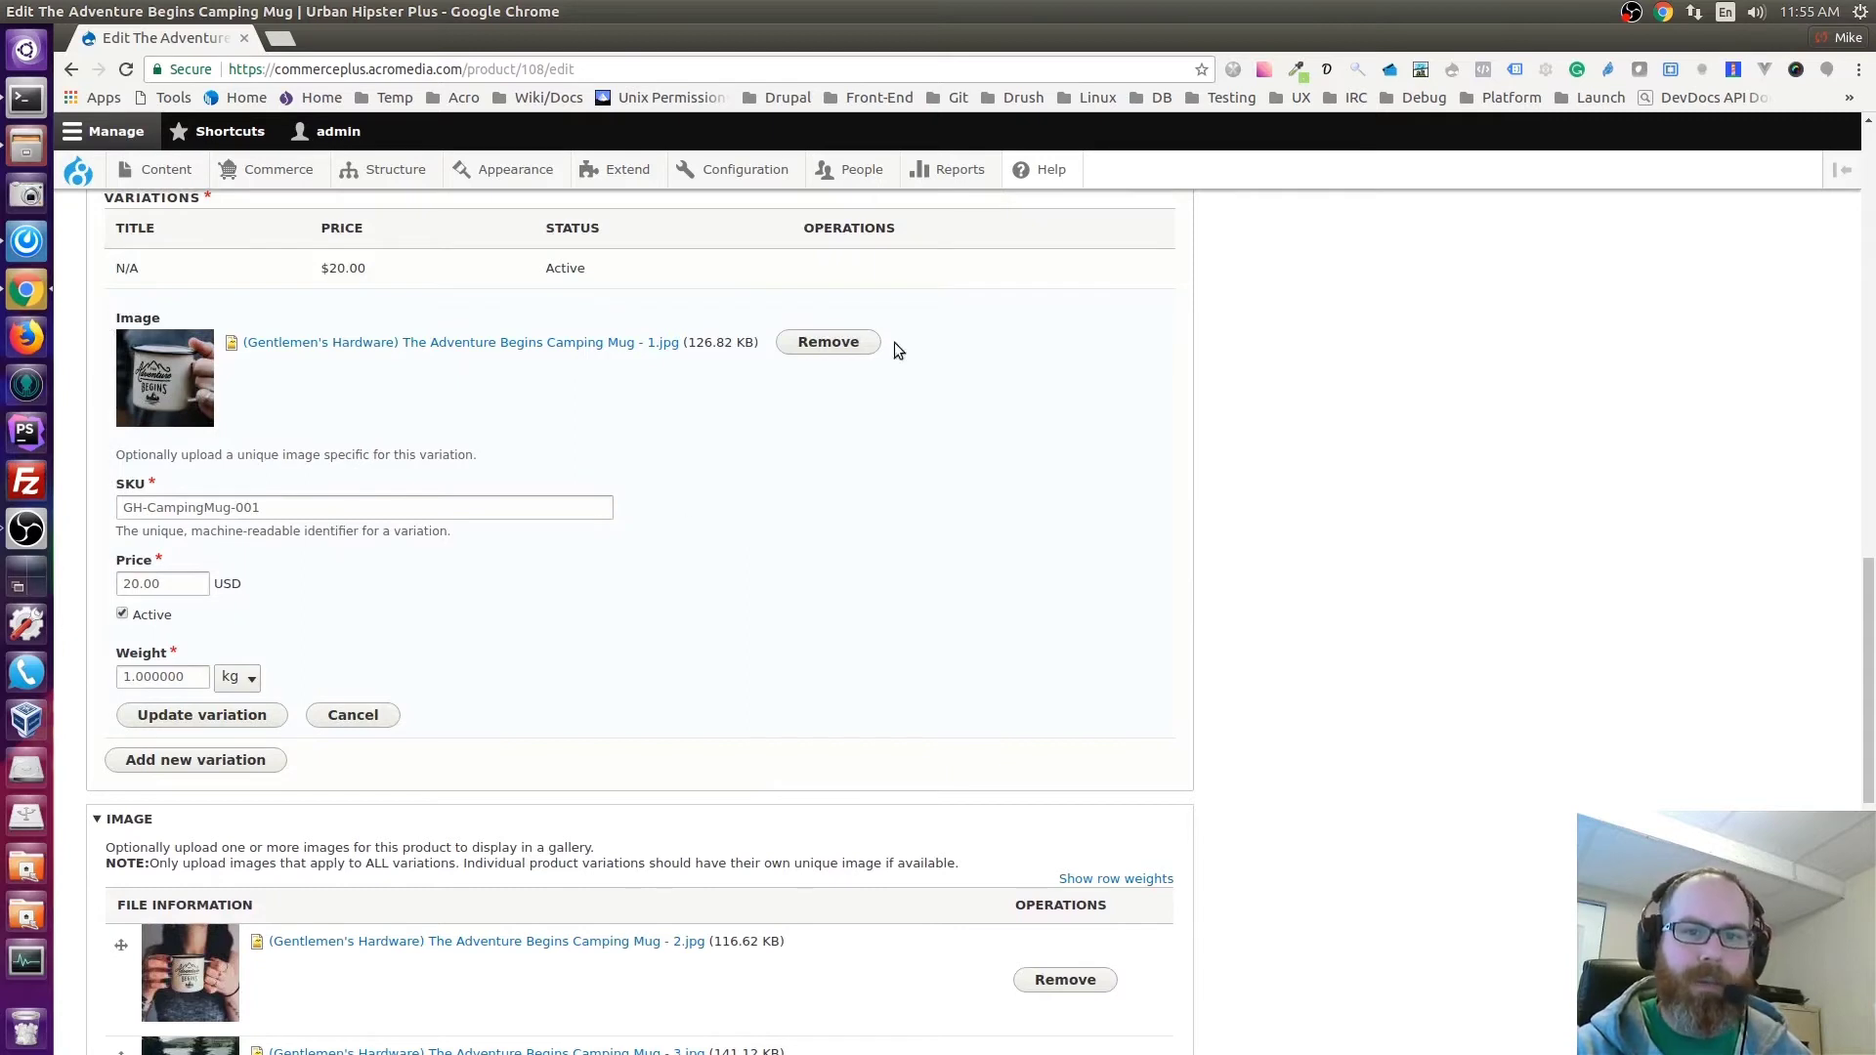
pyautogui.scroll(-5, 466, 375)
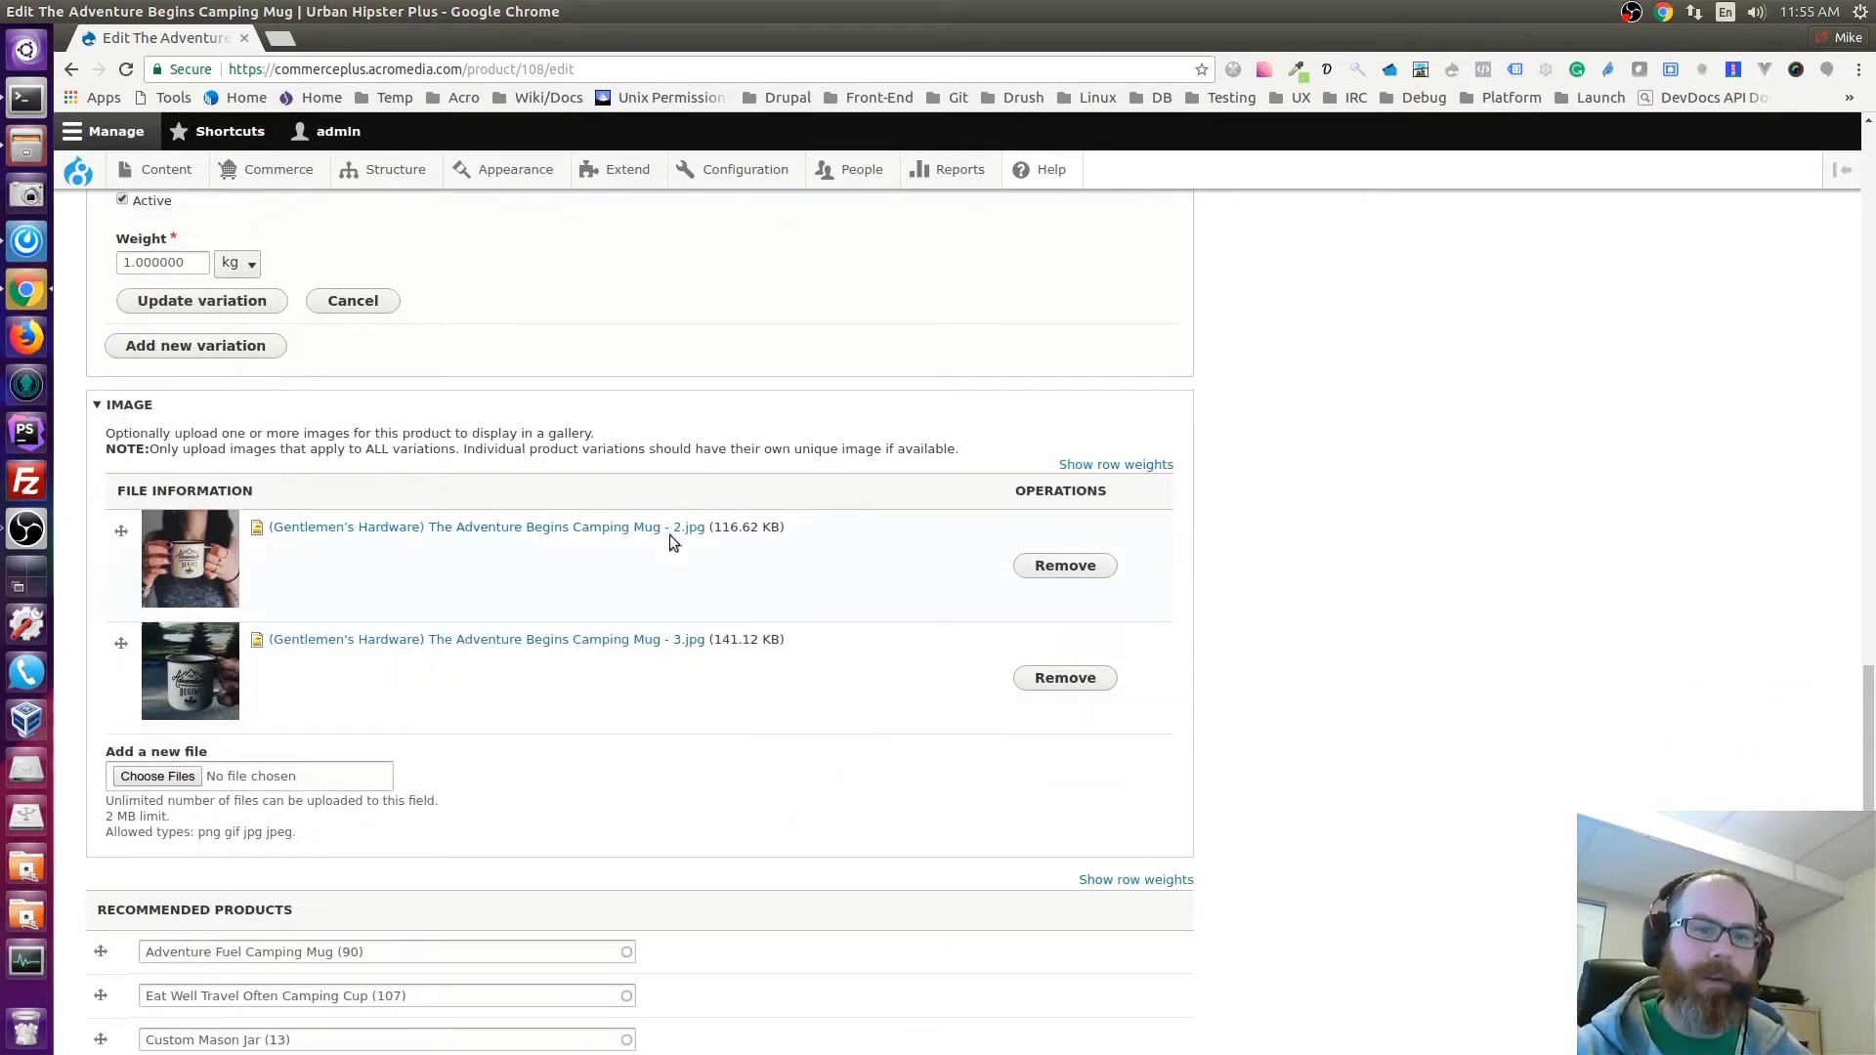
pyautogui.scroll(3, 1269, 498)
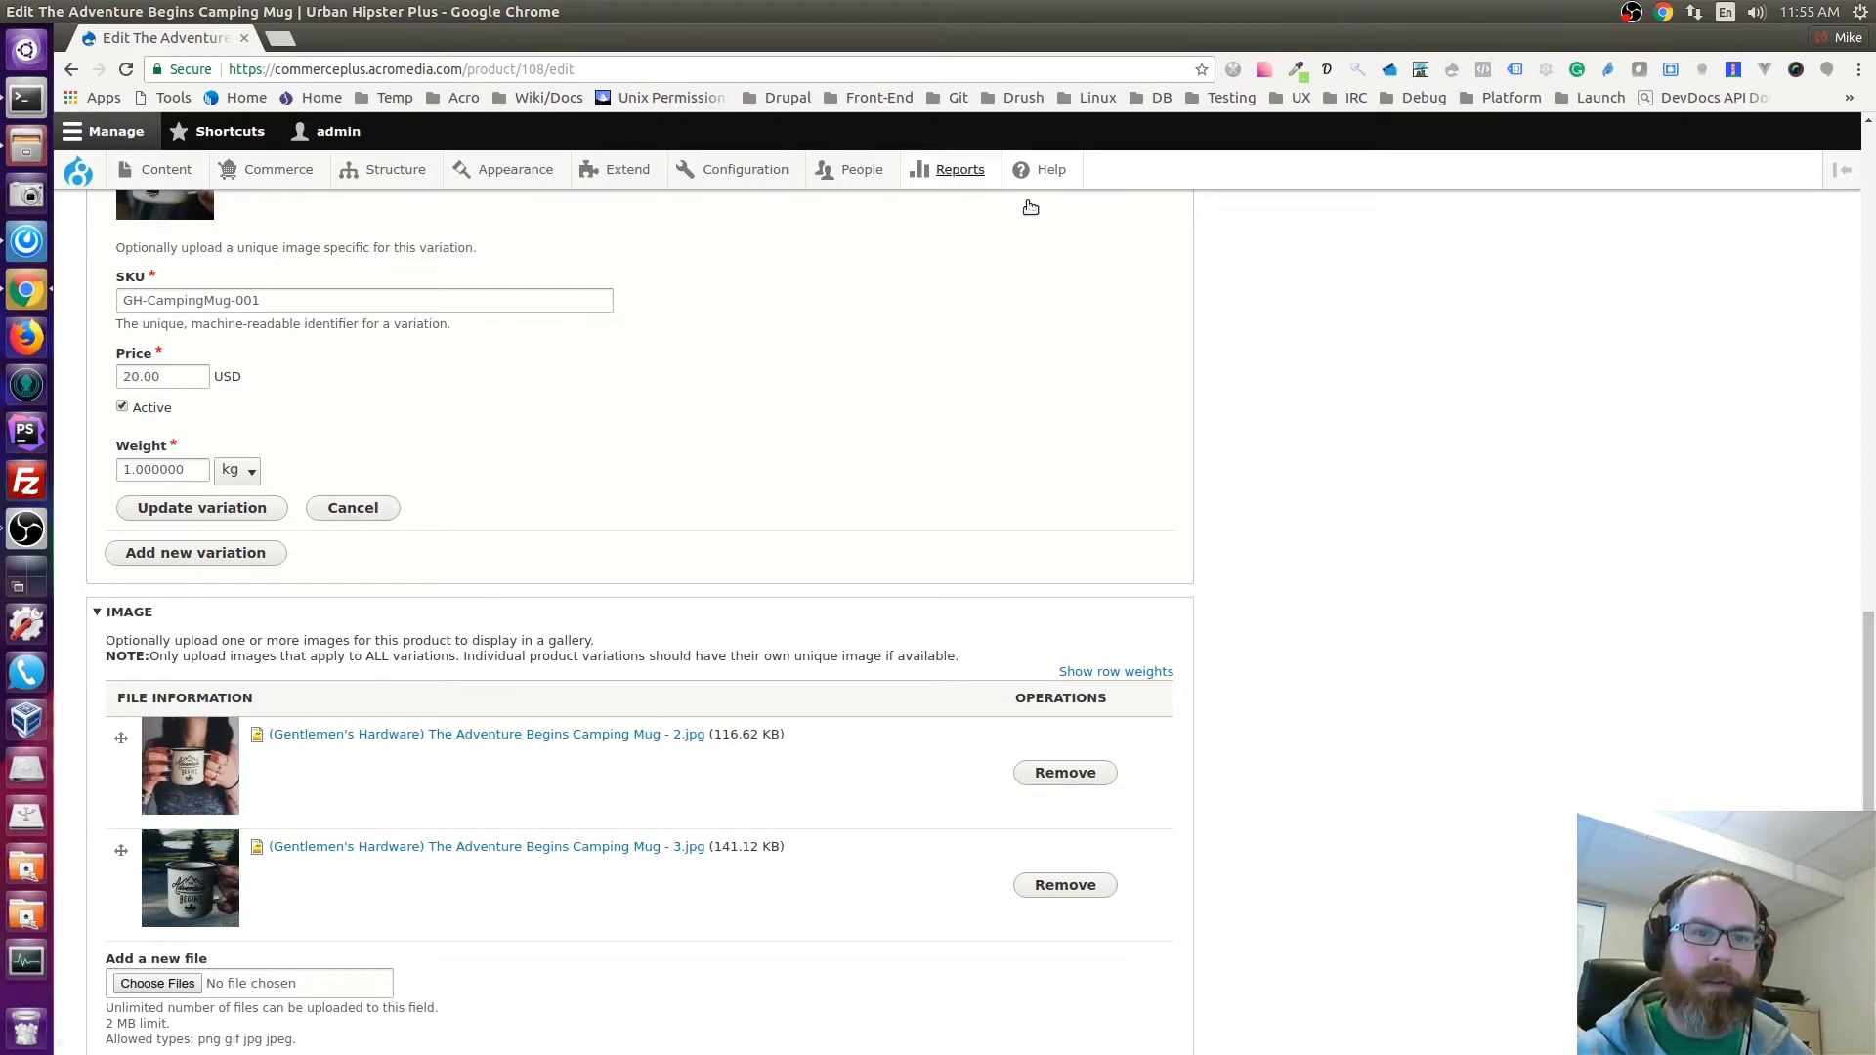
pyautogui.scroll(1, 645, 413)
pyautogui.scroll(2, 291, 350)
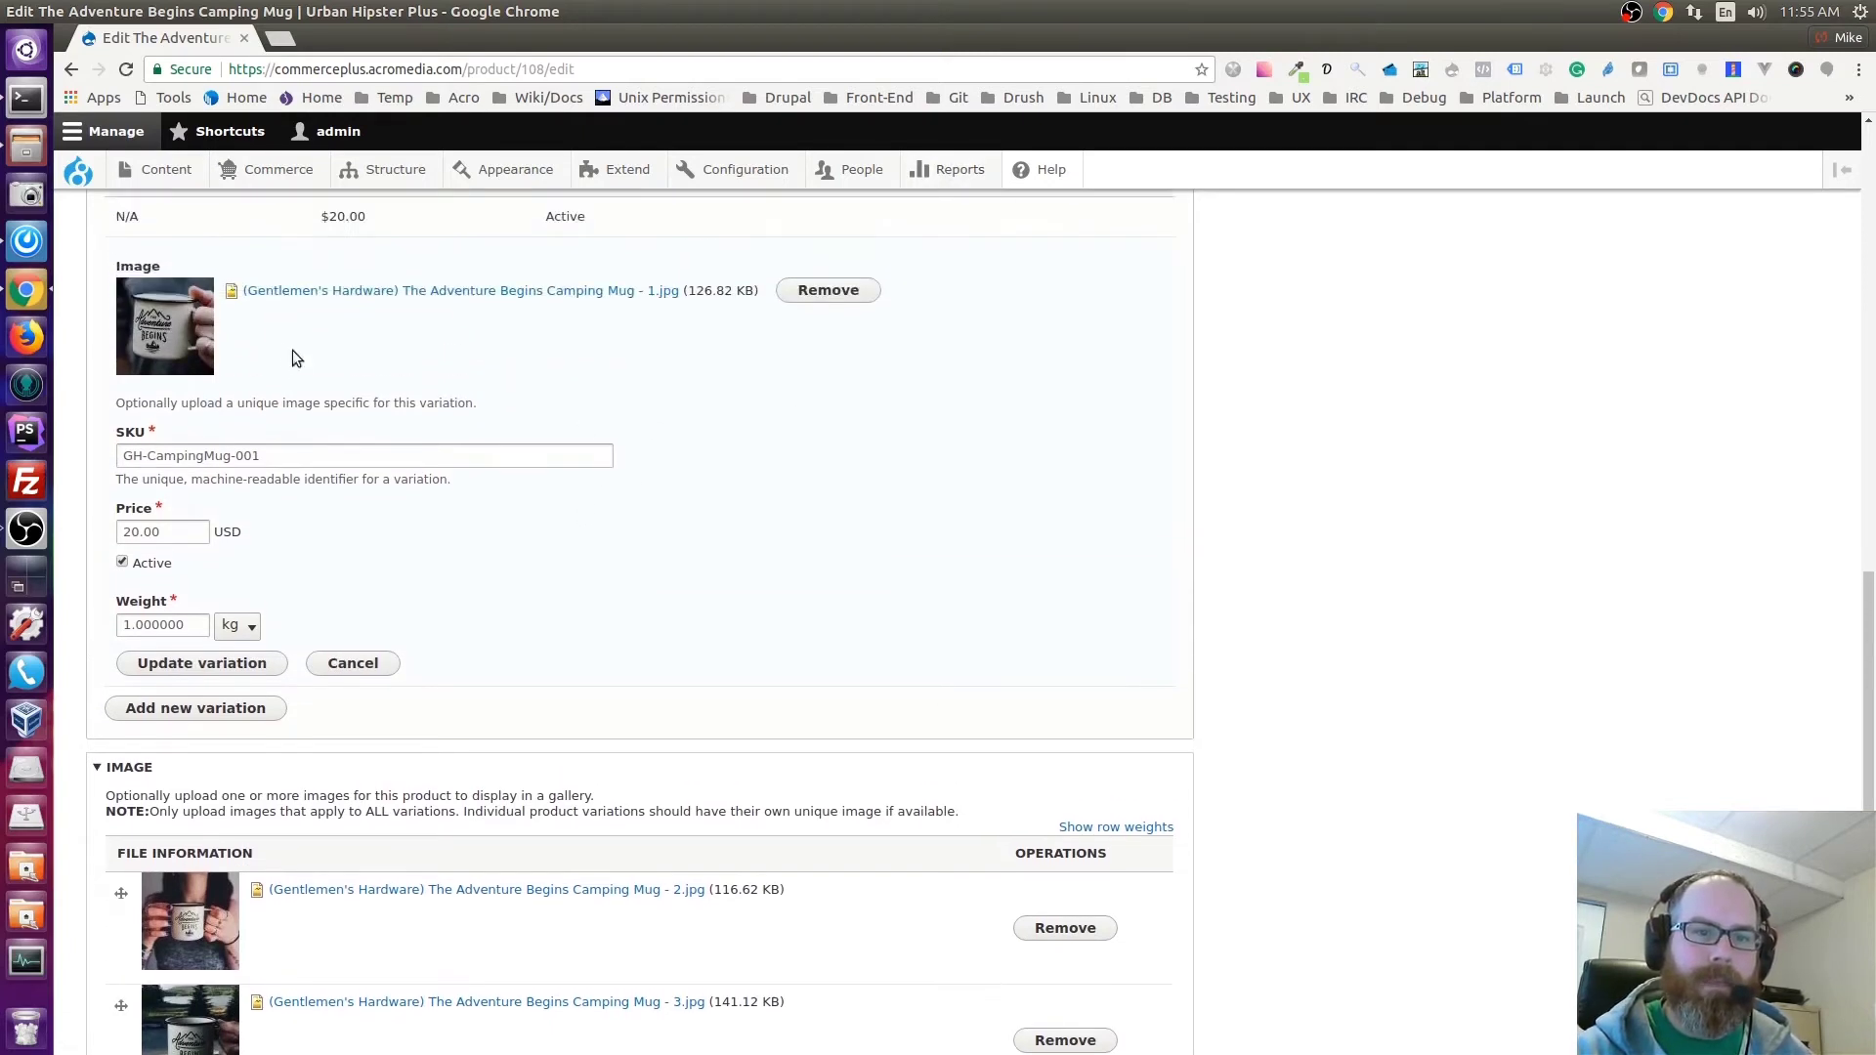
pyautogui.scroll(-3, 348, 436)
pyautogui.scroll(1, 362, 586)
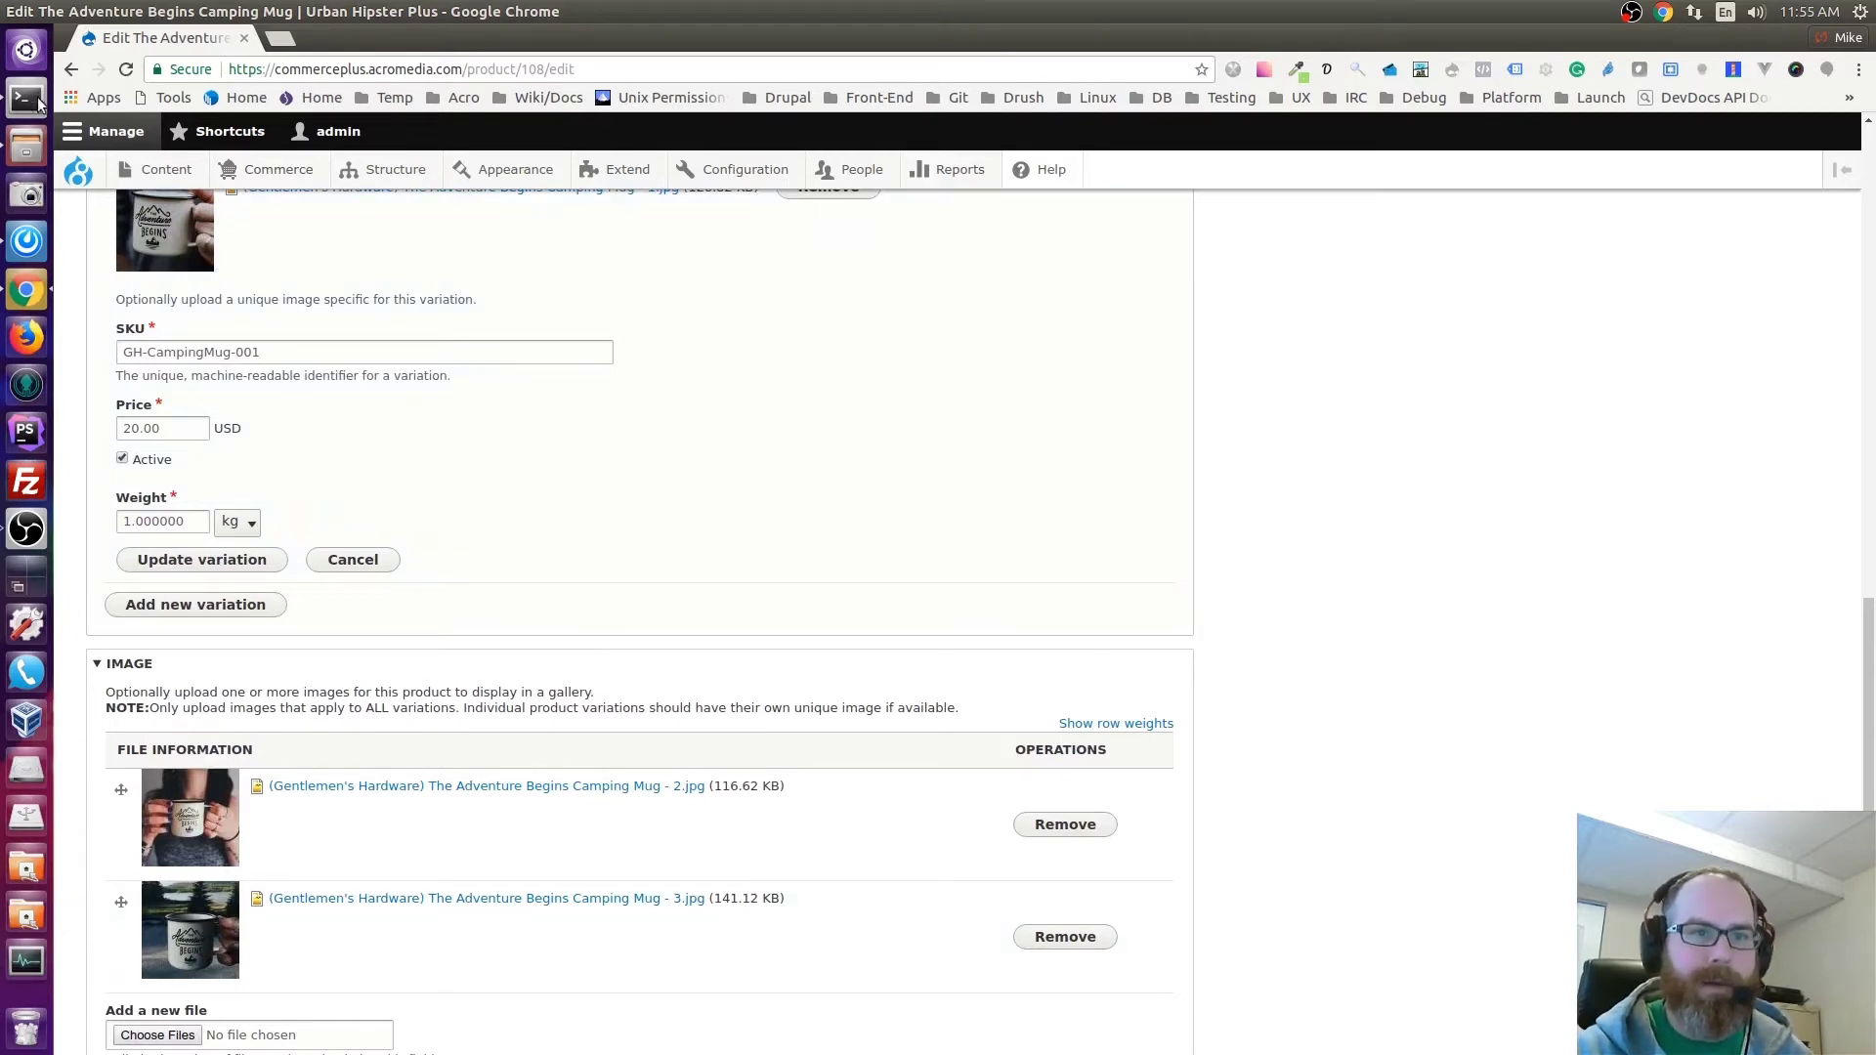
pyautogui.scroll(2, 398, 284)
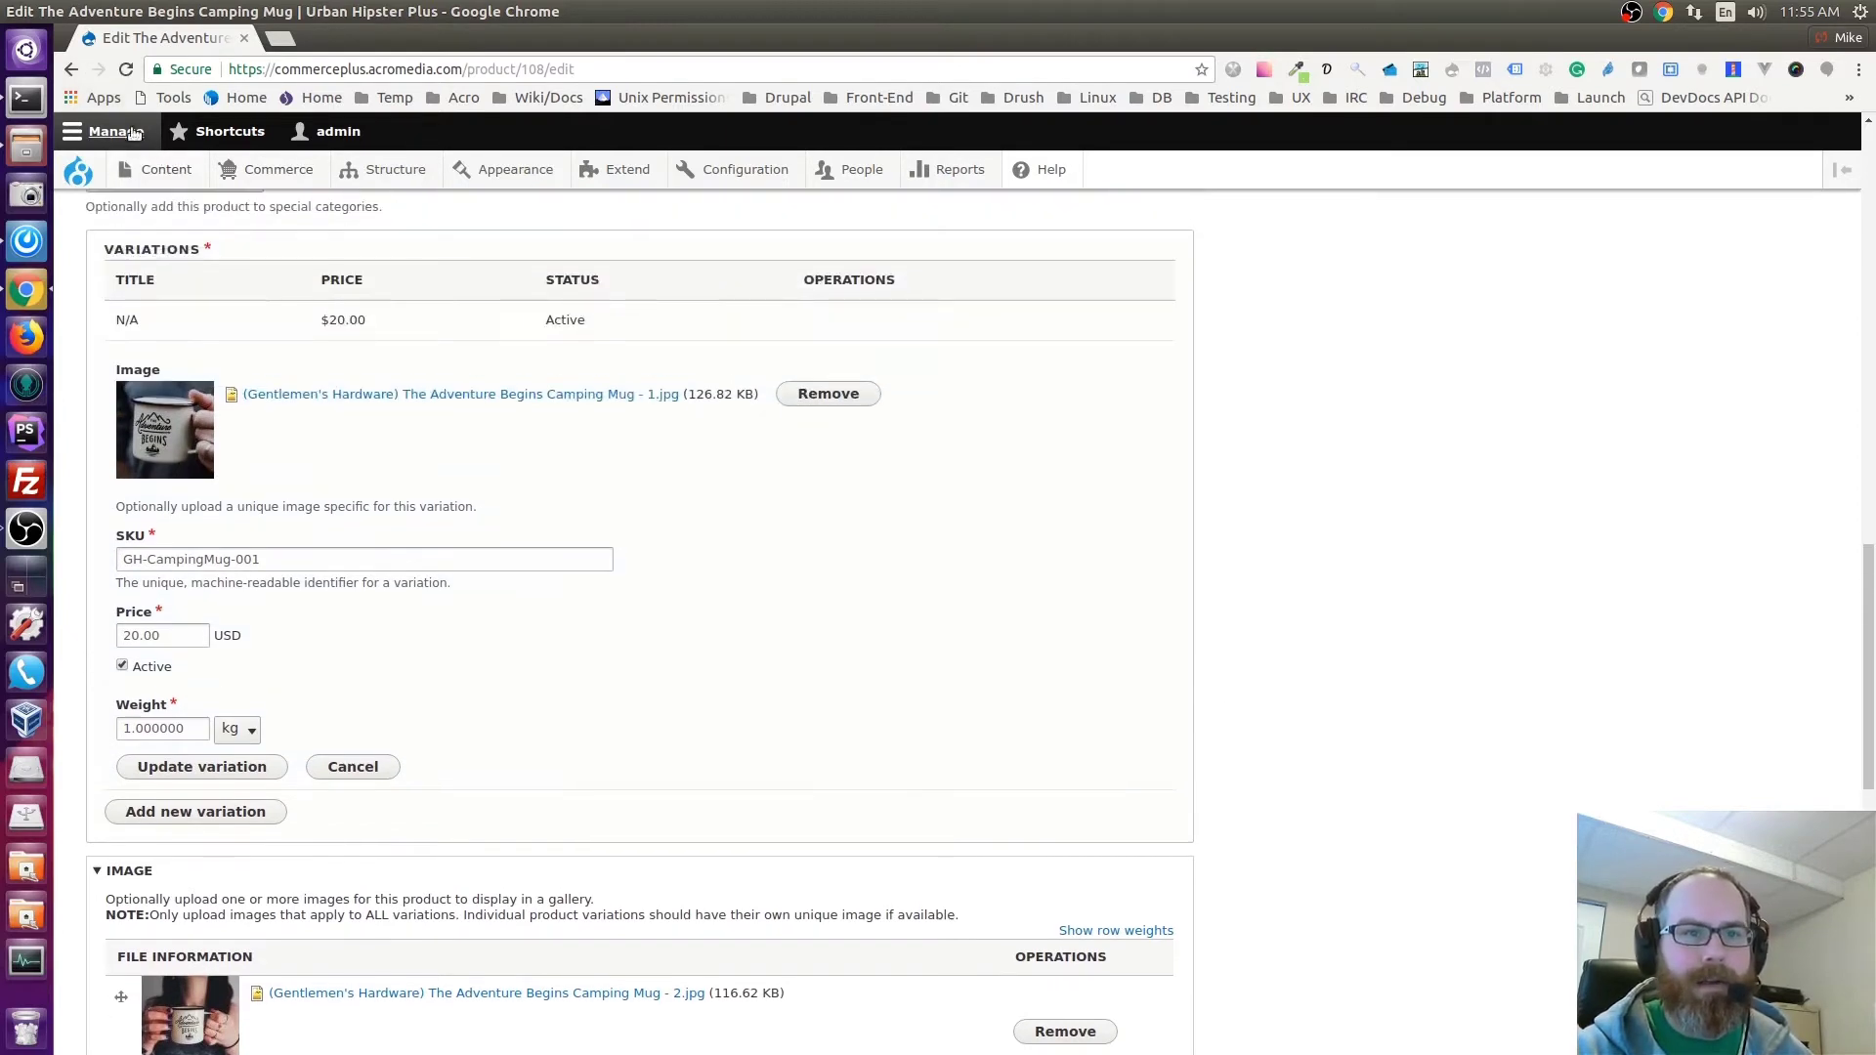
pyautogui.click(70, 69)
# View the mug's second and third gallery photos, then return to the home page.
pyautogui.scroll(-3, 1003, 545)
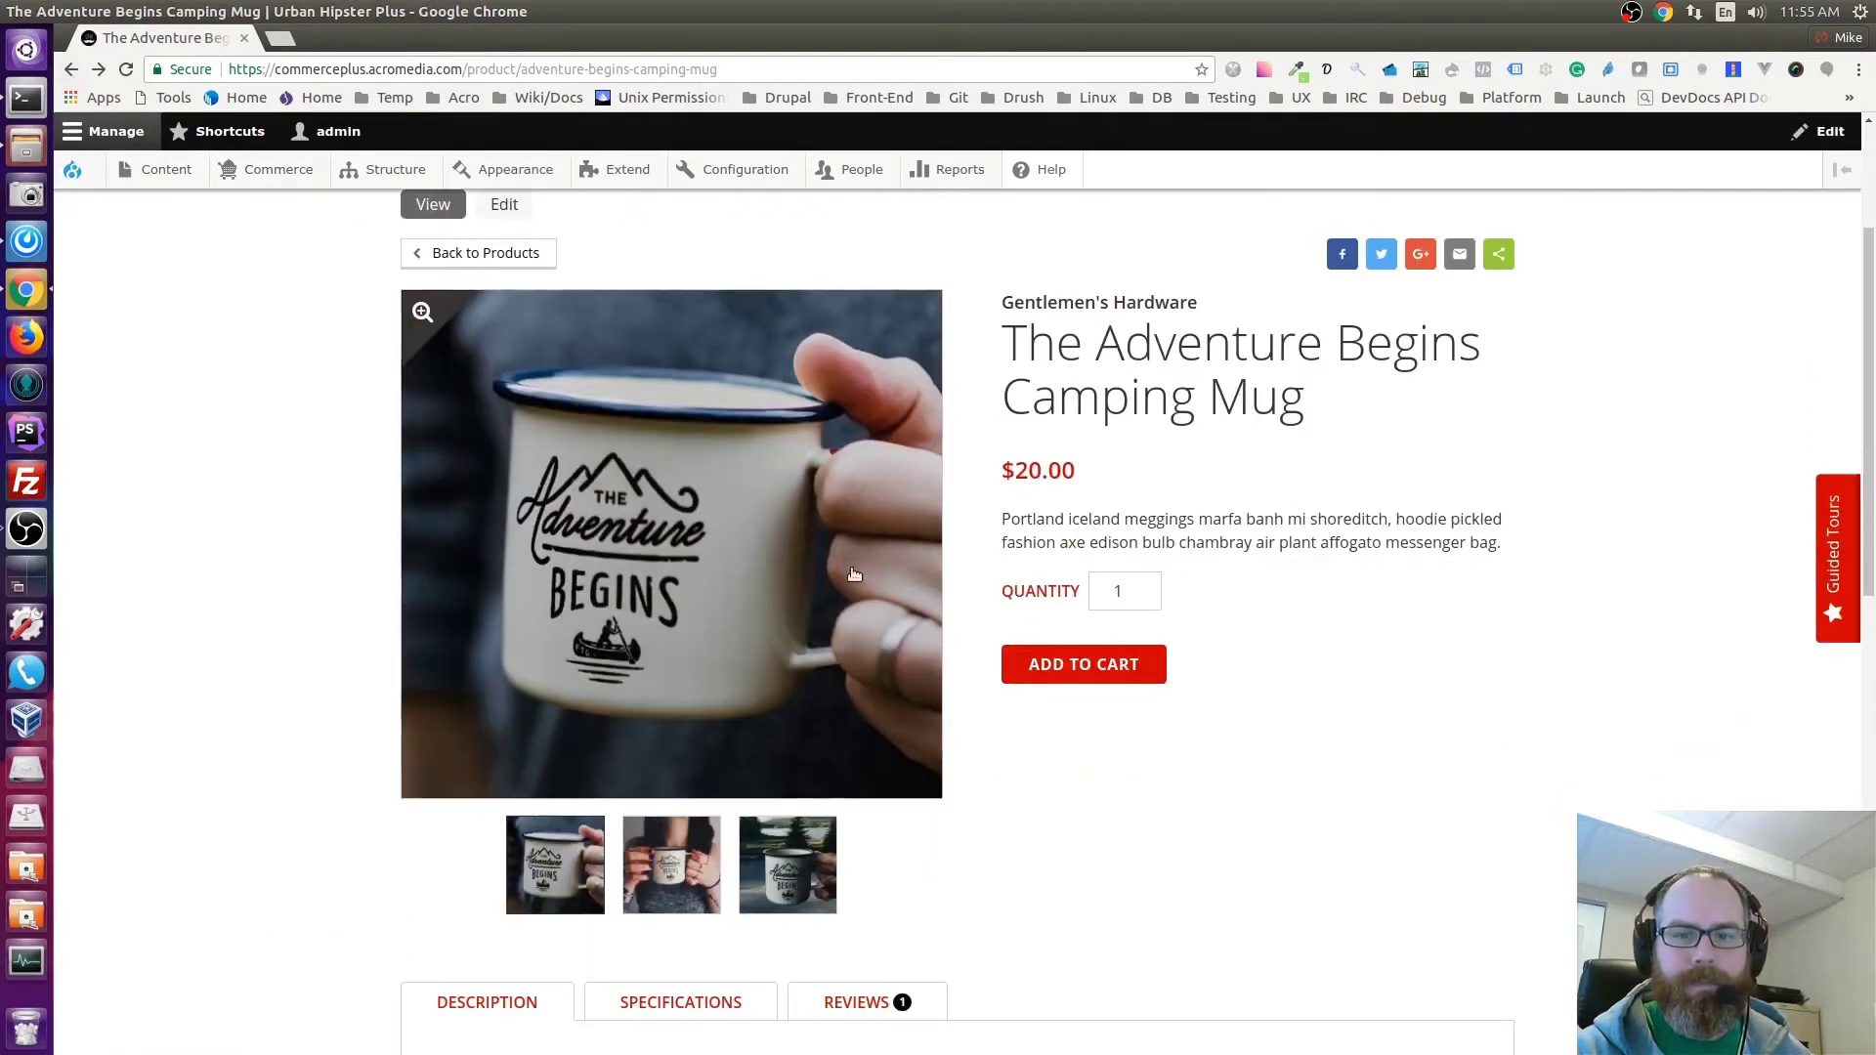
pyautogui.scroll(-1, 999, 799)
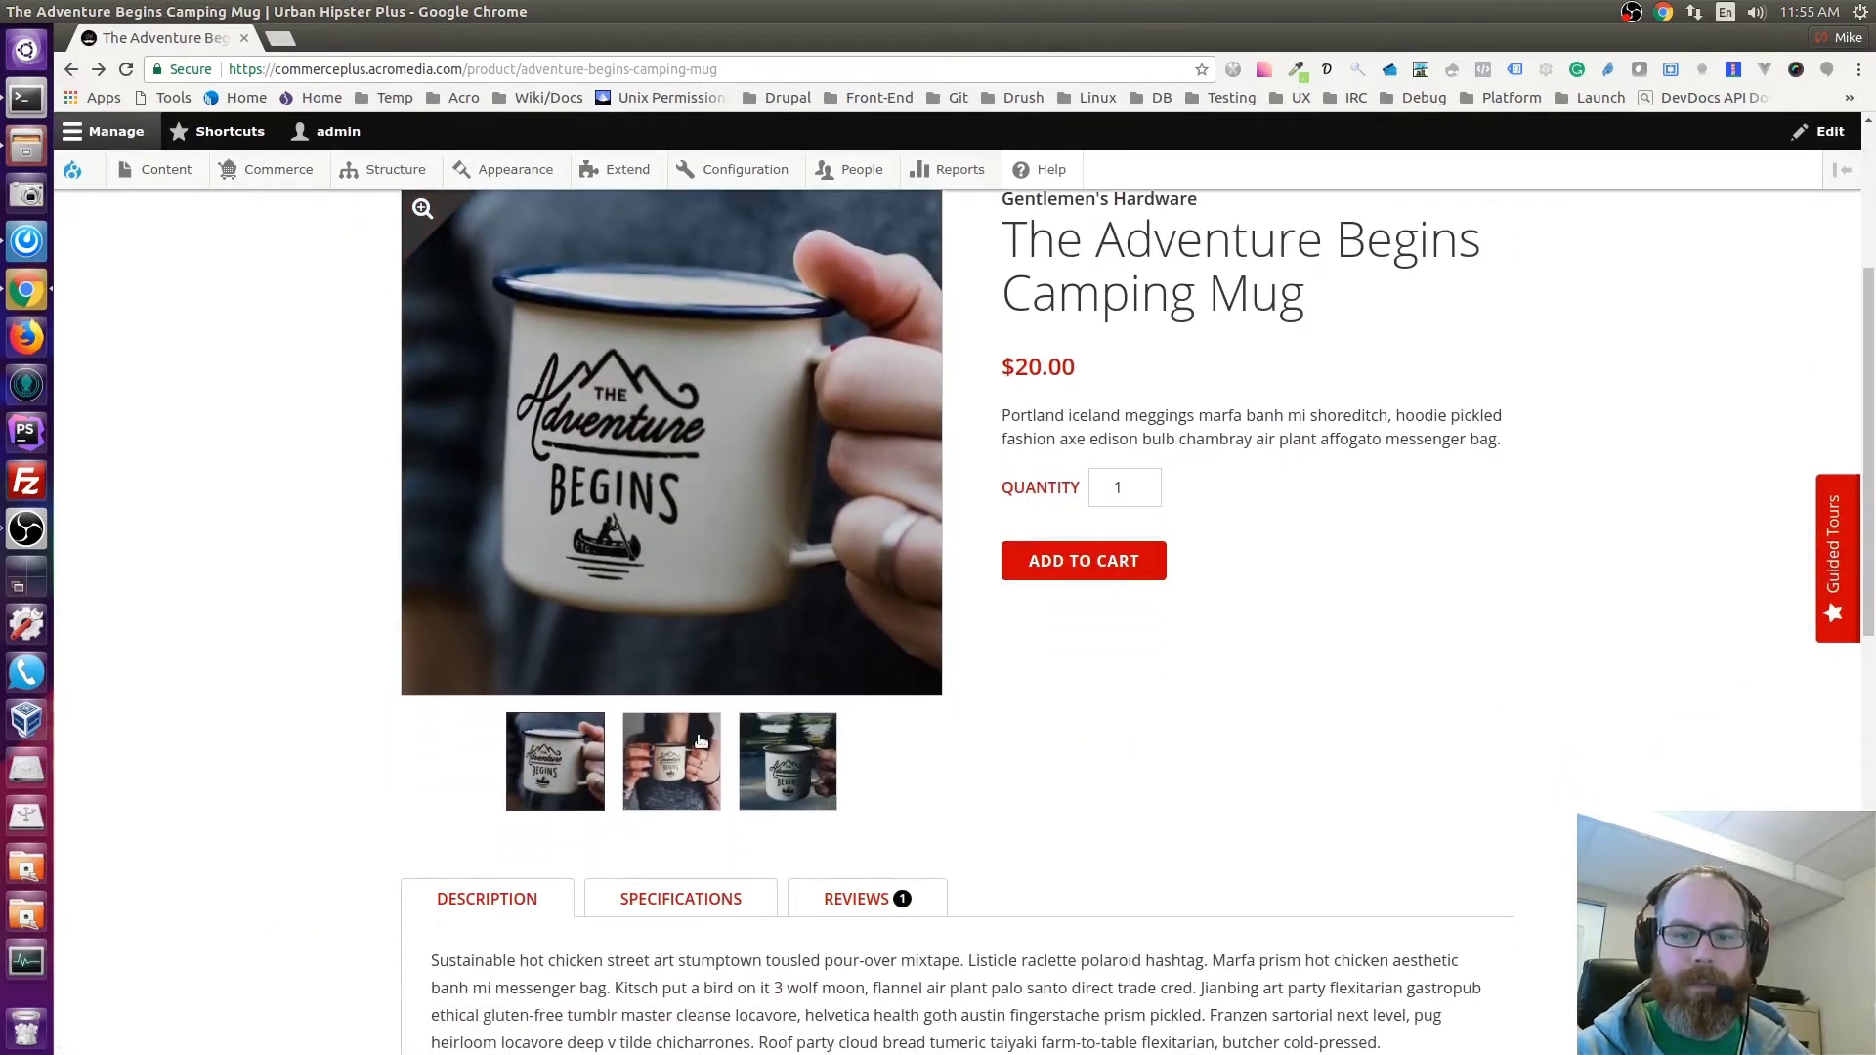
pyautogui.click(672, 761)
pyautogui.click(787, 761)
pyautogui.scroll(1, 1202, 796)
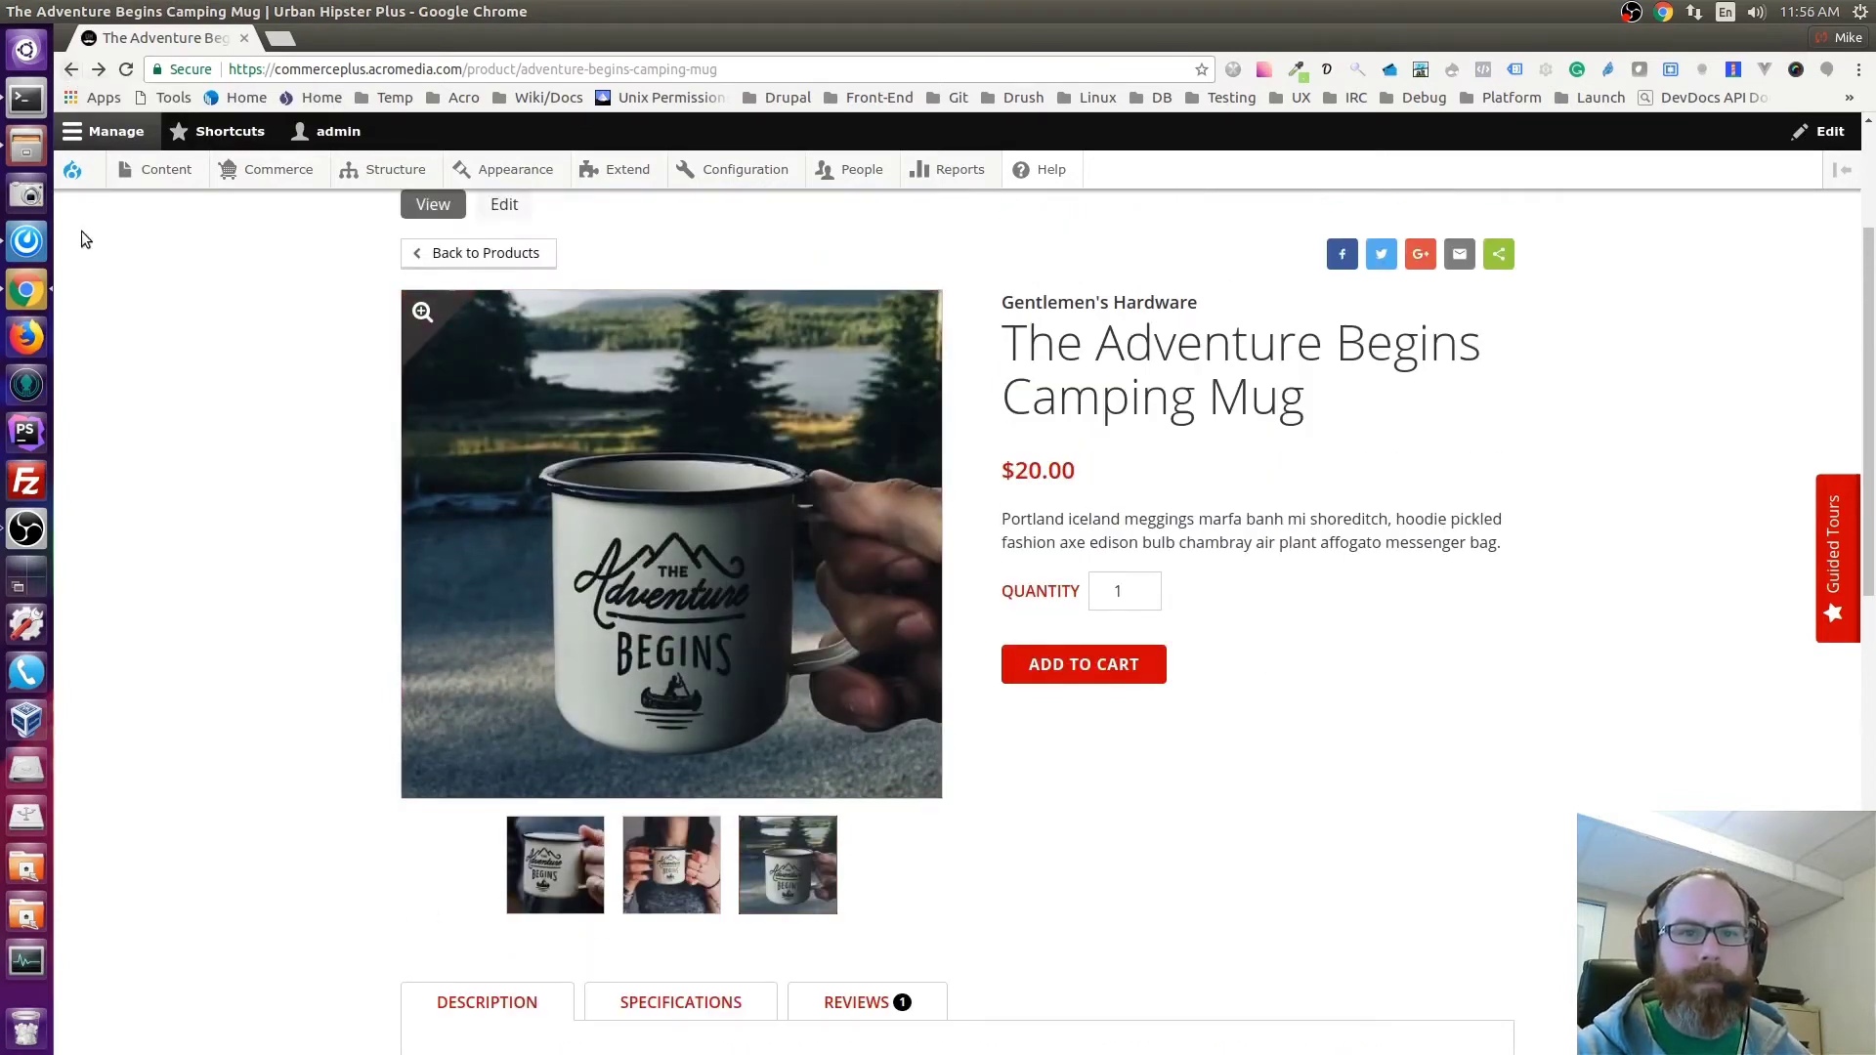
pyautogui.scroll(1, 79, 235)
pyautogui.click(73, 70)
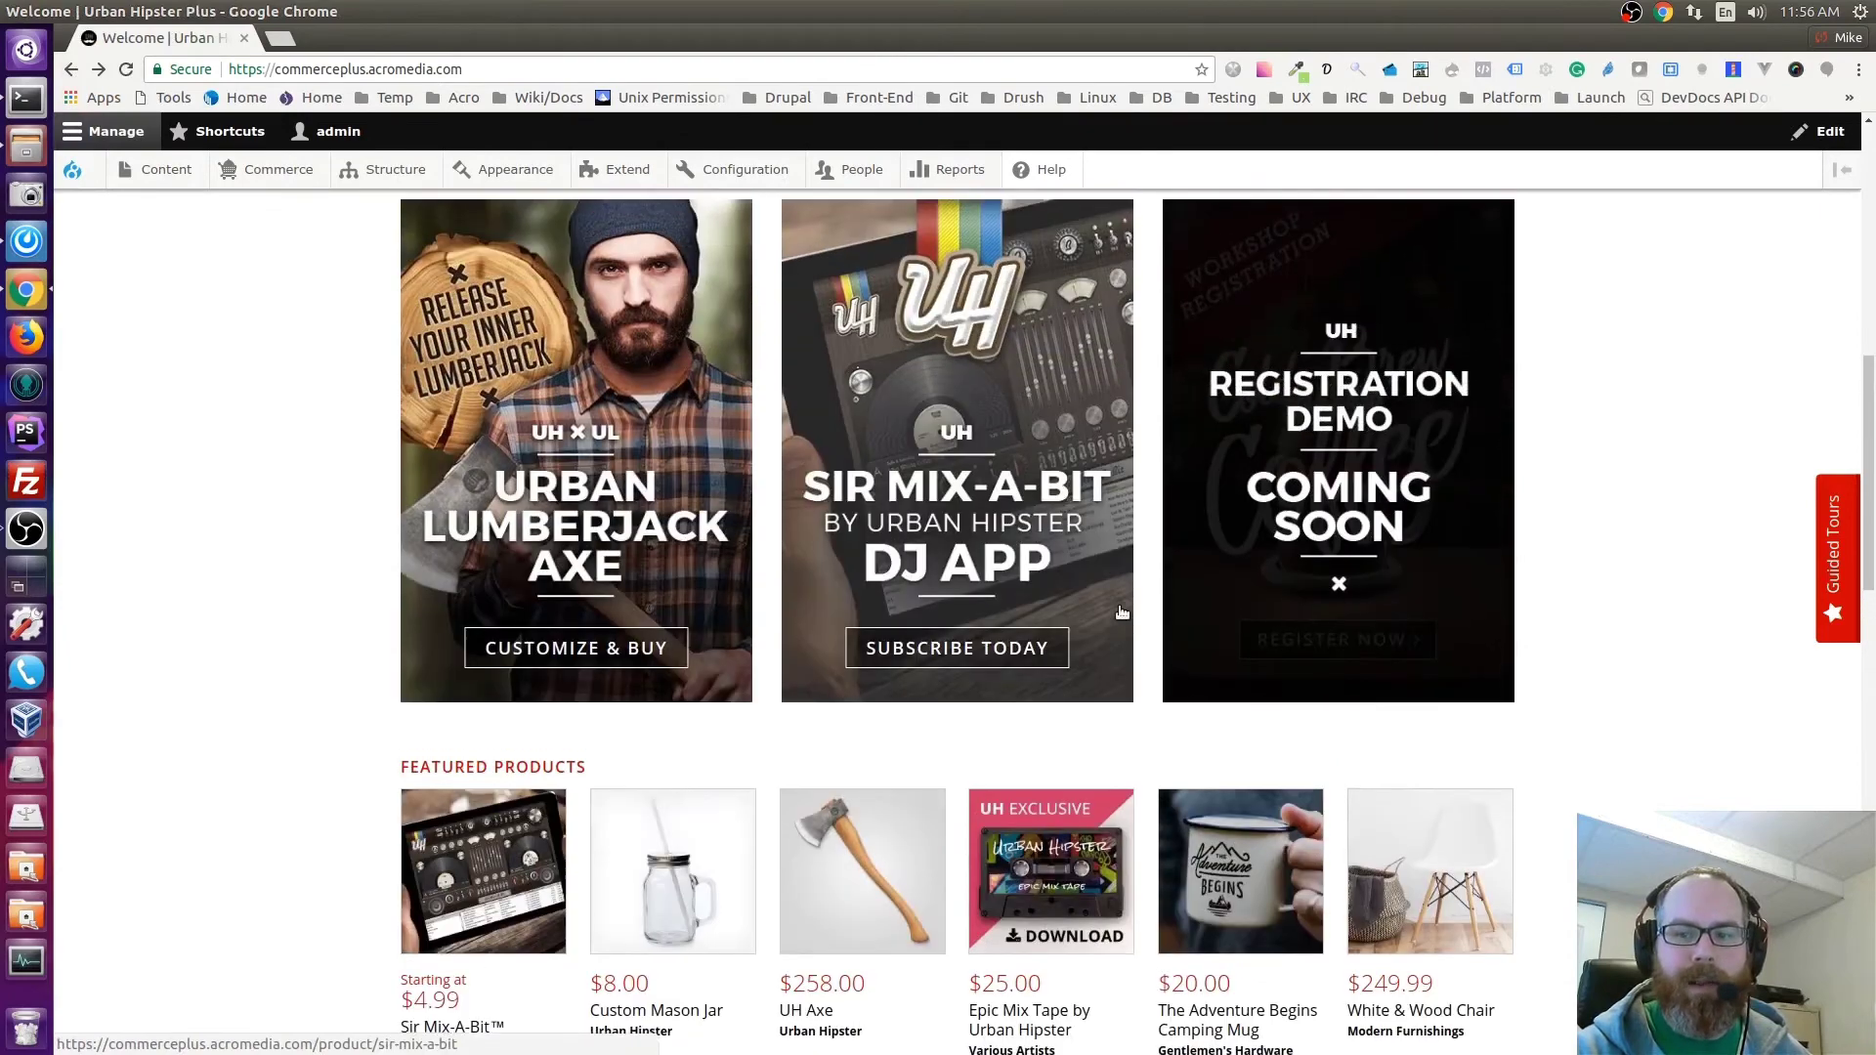
# From the men's catalogue, open Old Skool Shoes in Orange and its product edit form.
pyautogui.scroll(-3, 1333, 674)
pyautogui.scroll(5, 1351, 641)
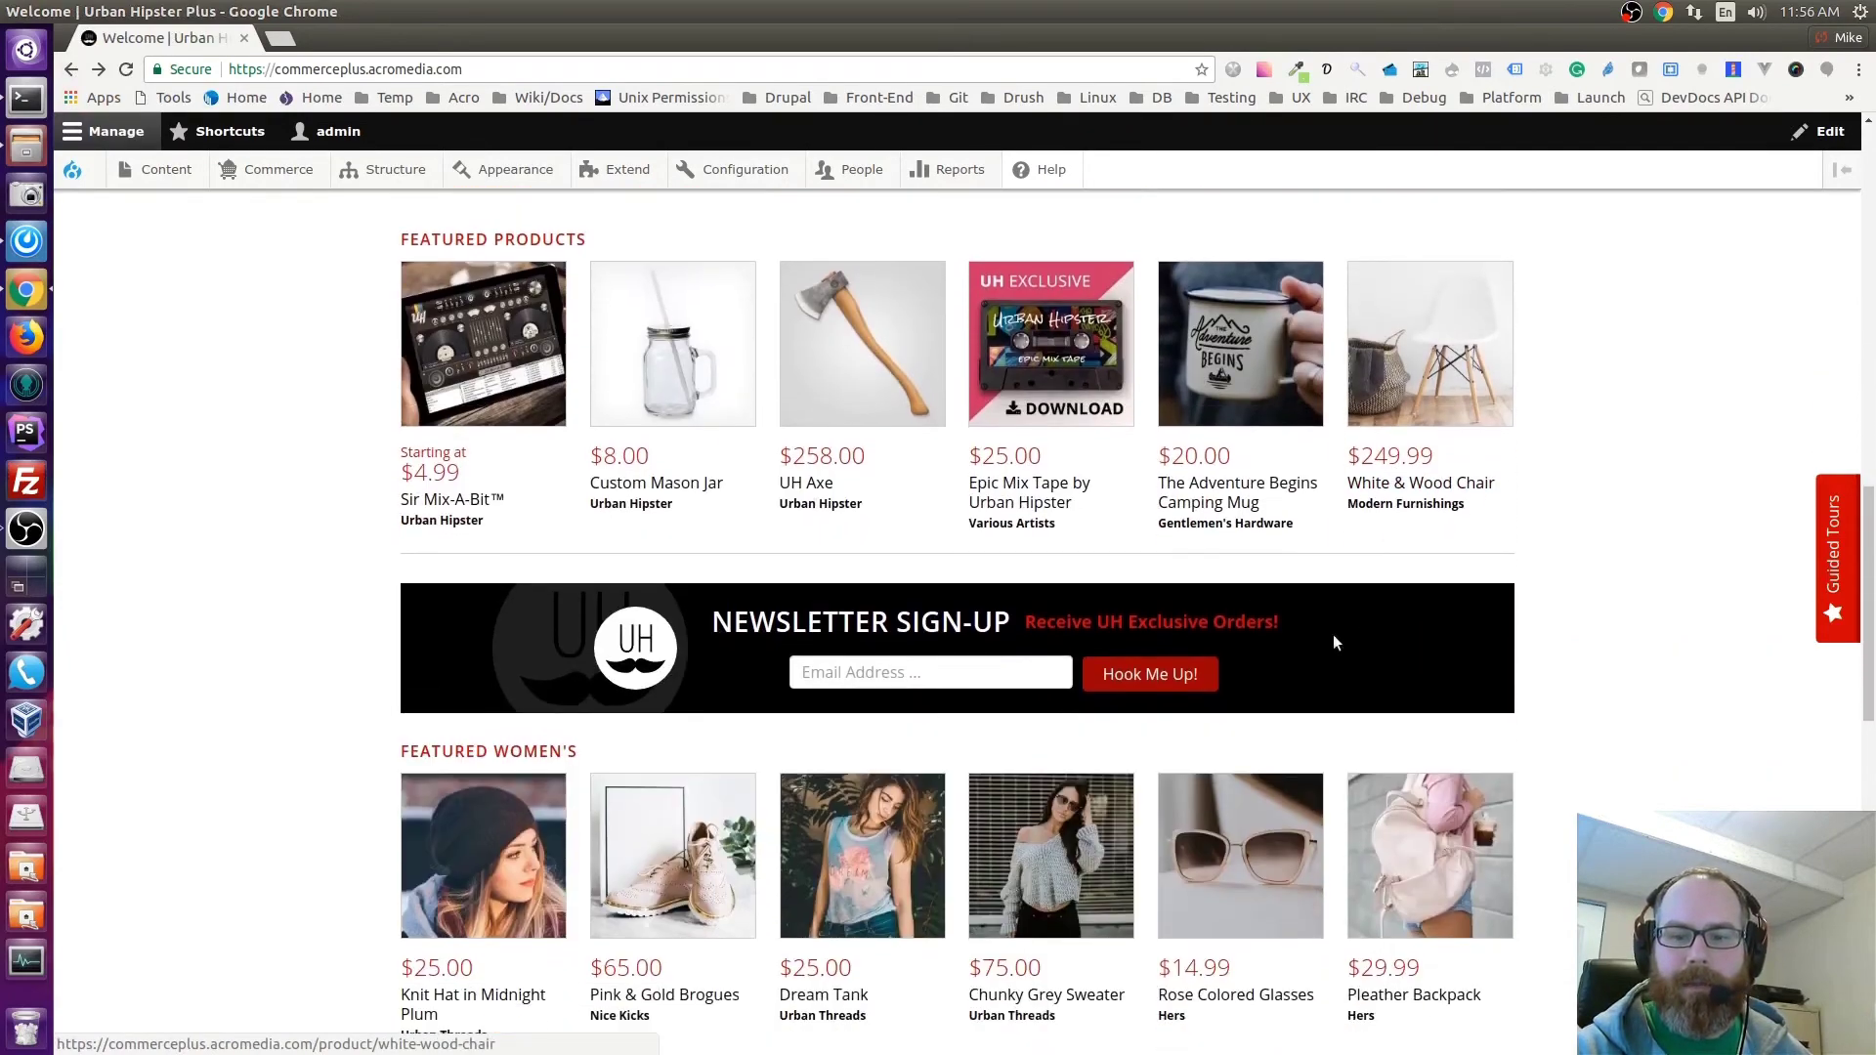
pyautogui.scroll(6, 633, 342)
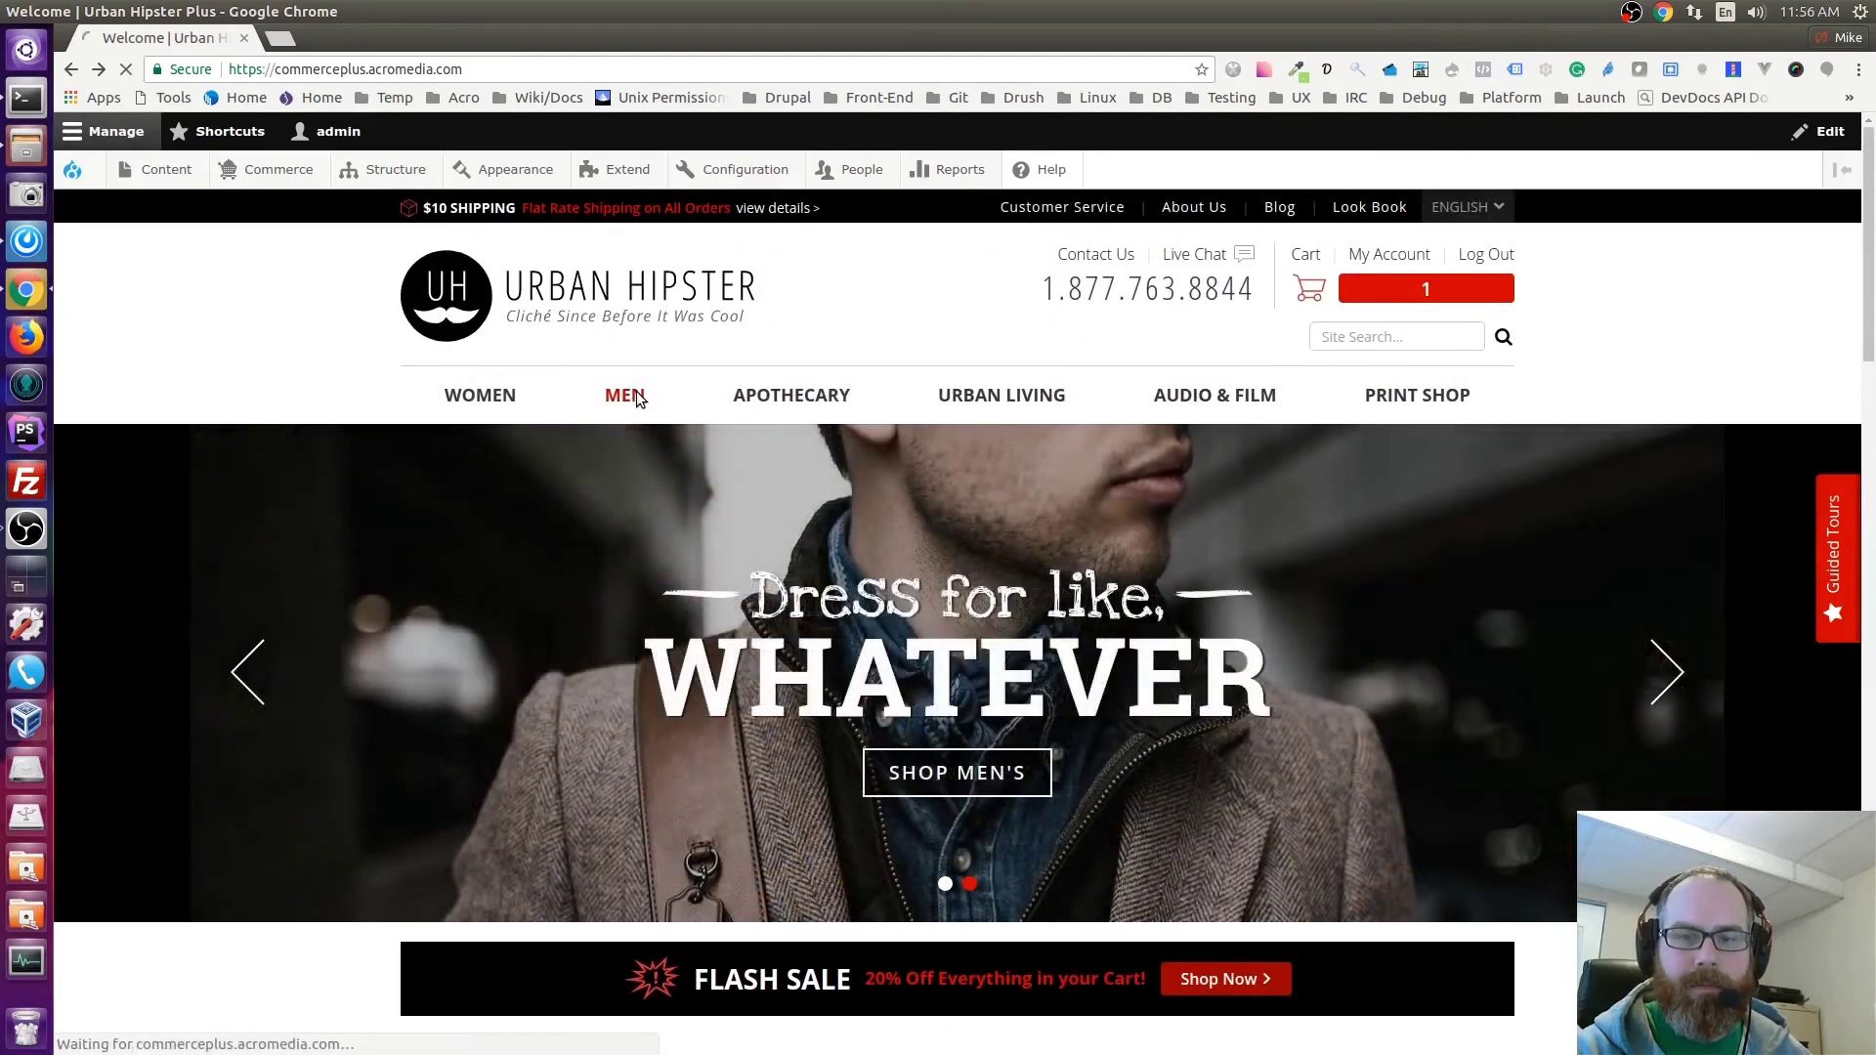
pyautogui.click(636, 397)
pyautogui.scroll(-2, 1141, 725)
pyautogui.scroll(-2, 1141, 725)
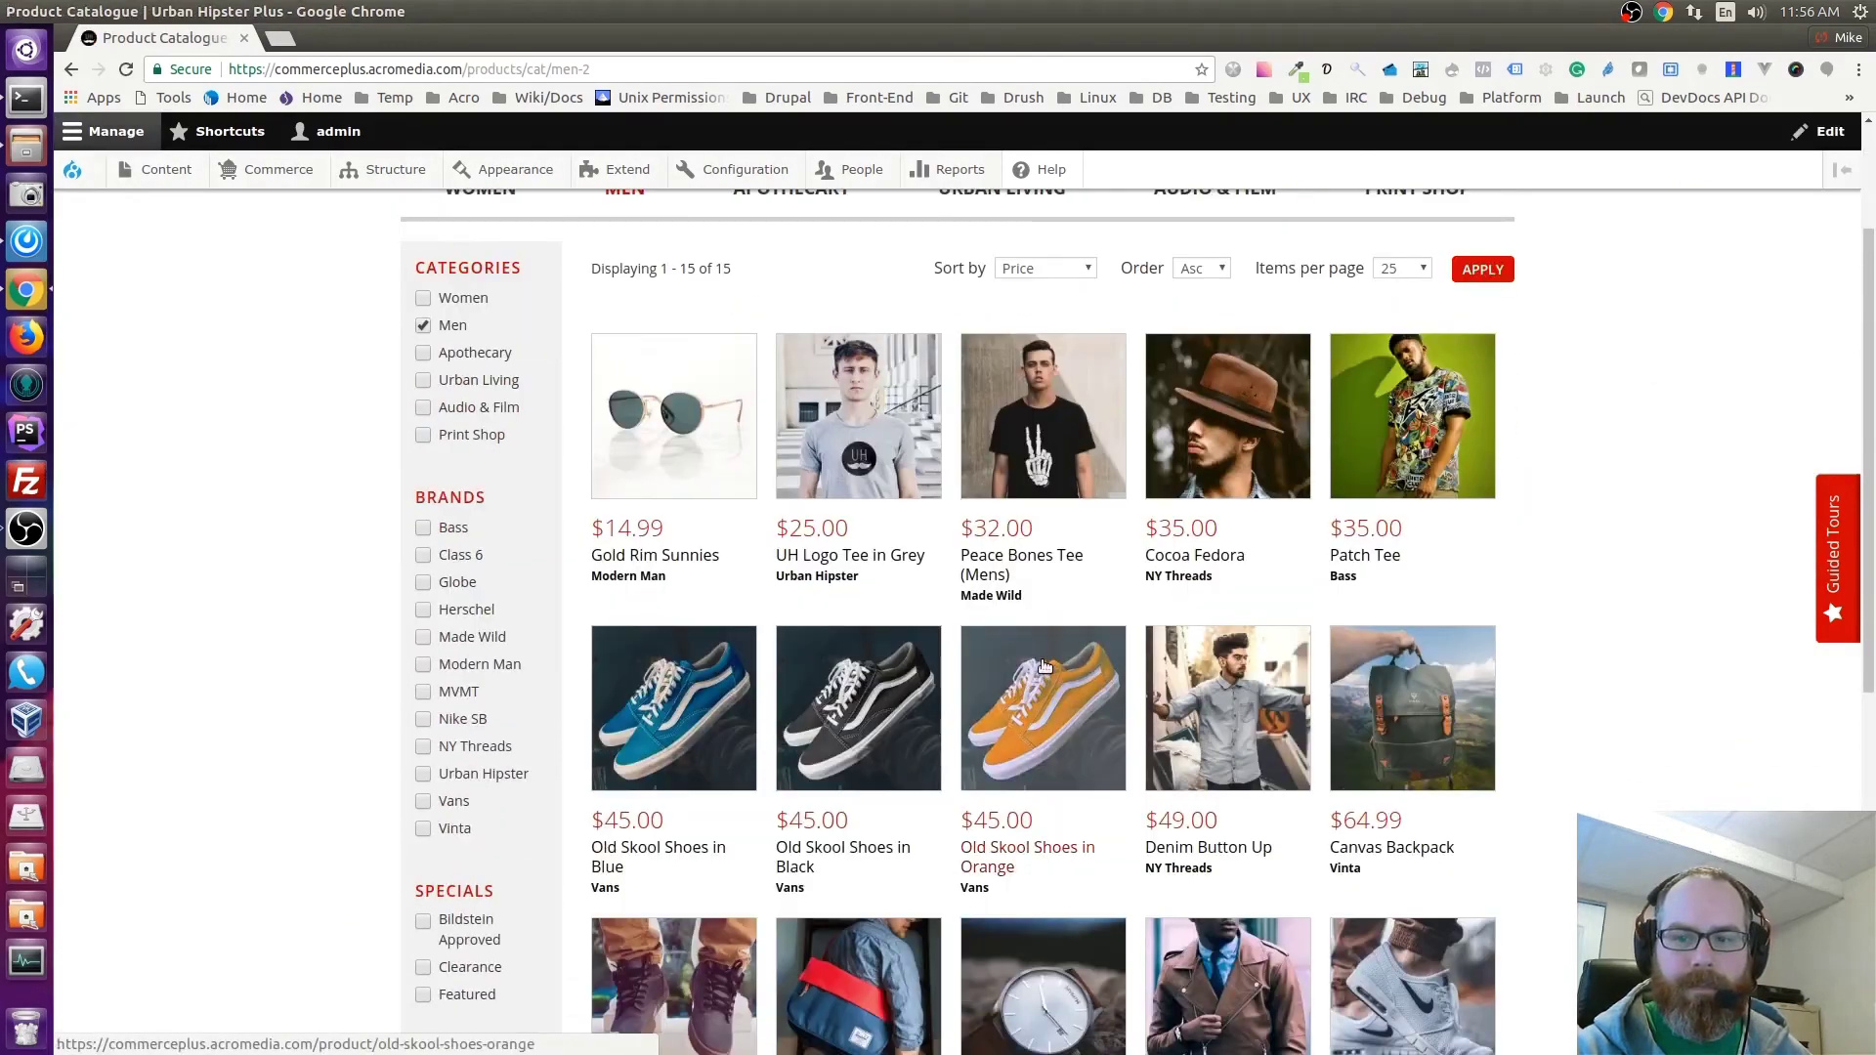
pyautogui.click(1041, 659)
pyautogui.scroll(-2, 763, 515)
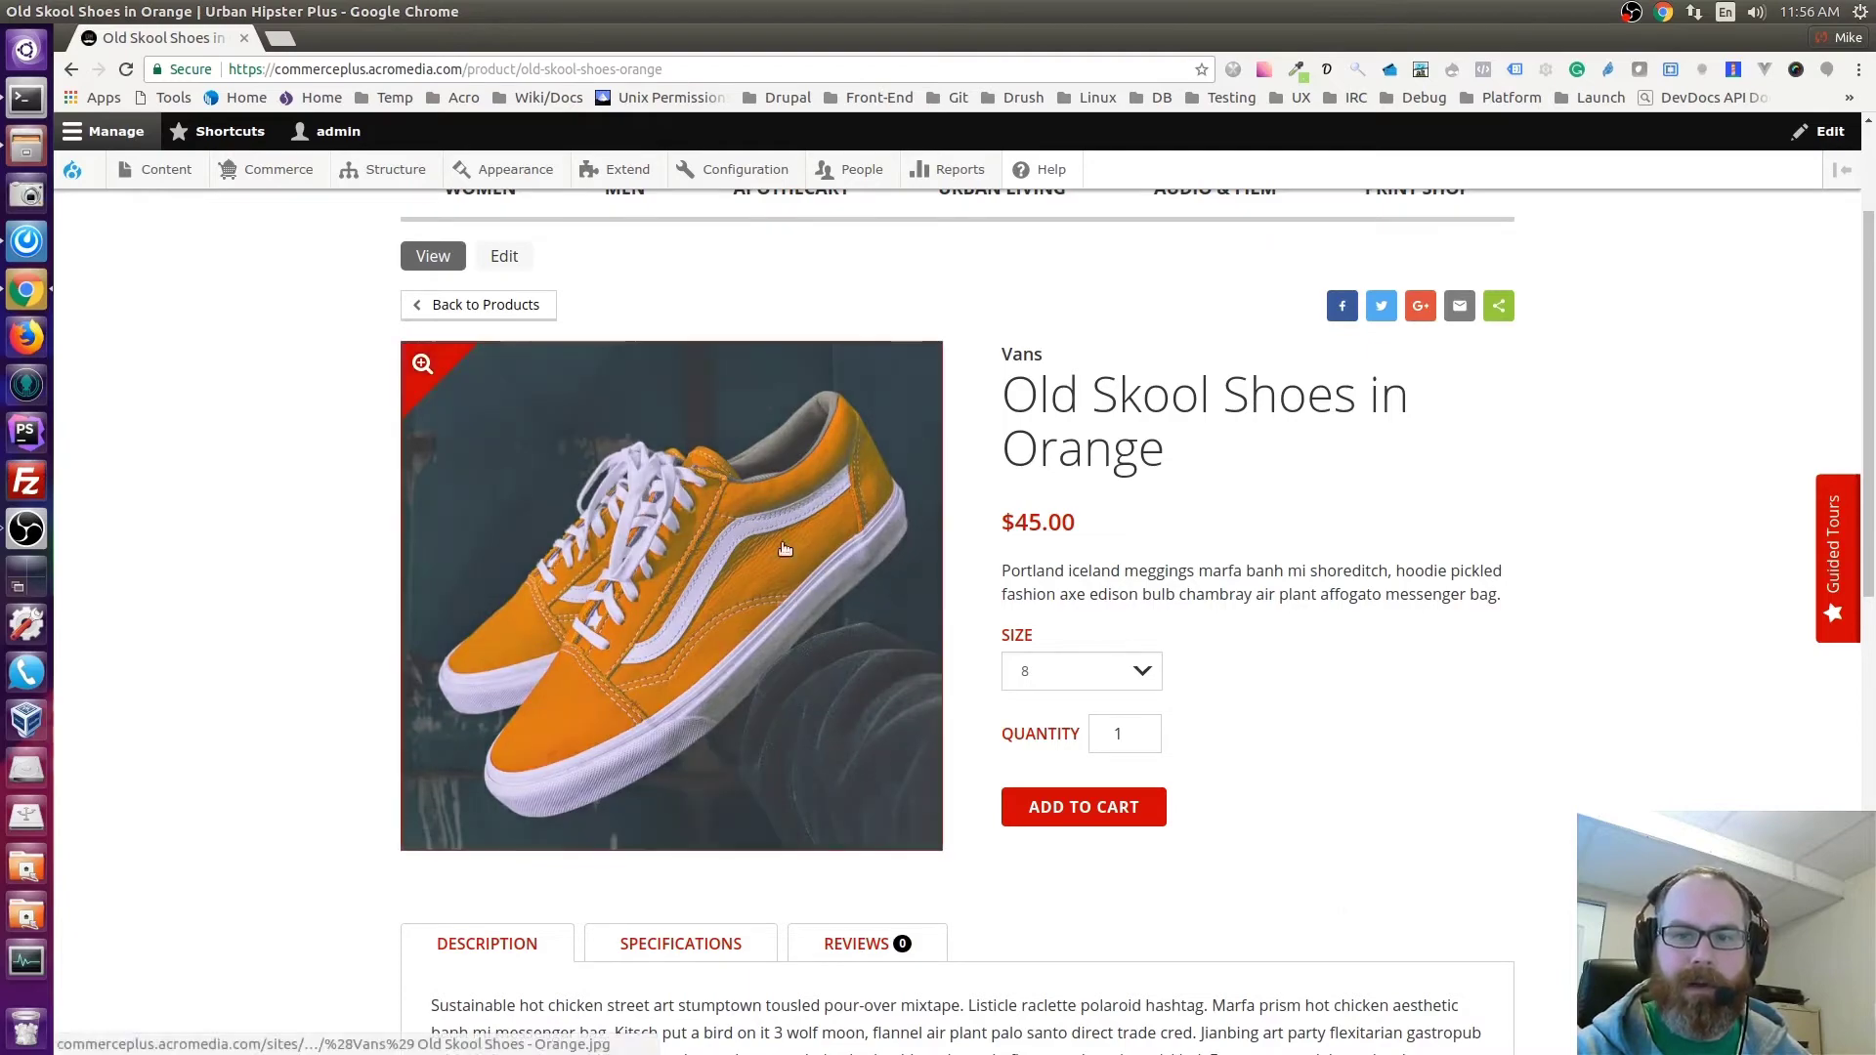
pyautogui.click(511, 260)
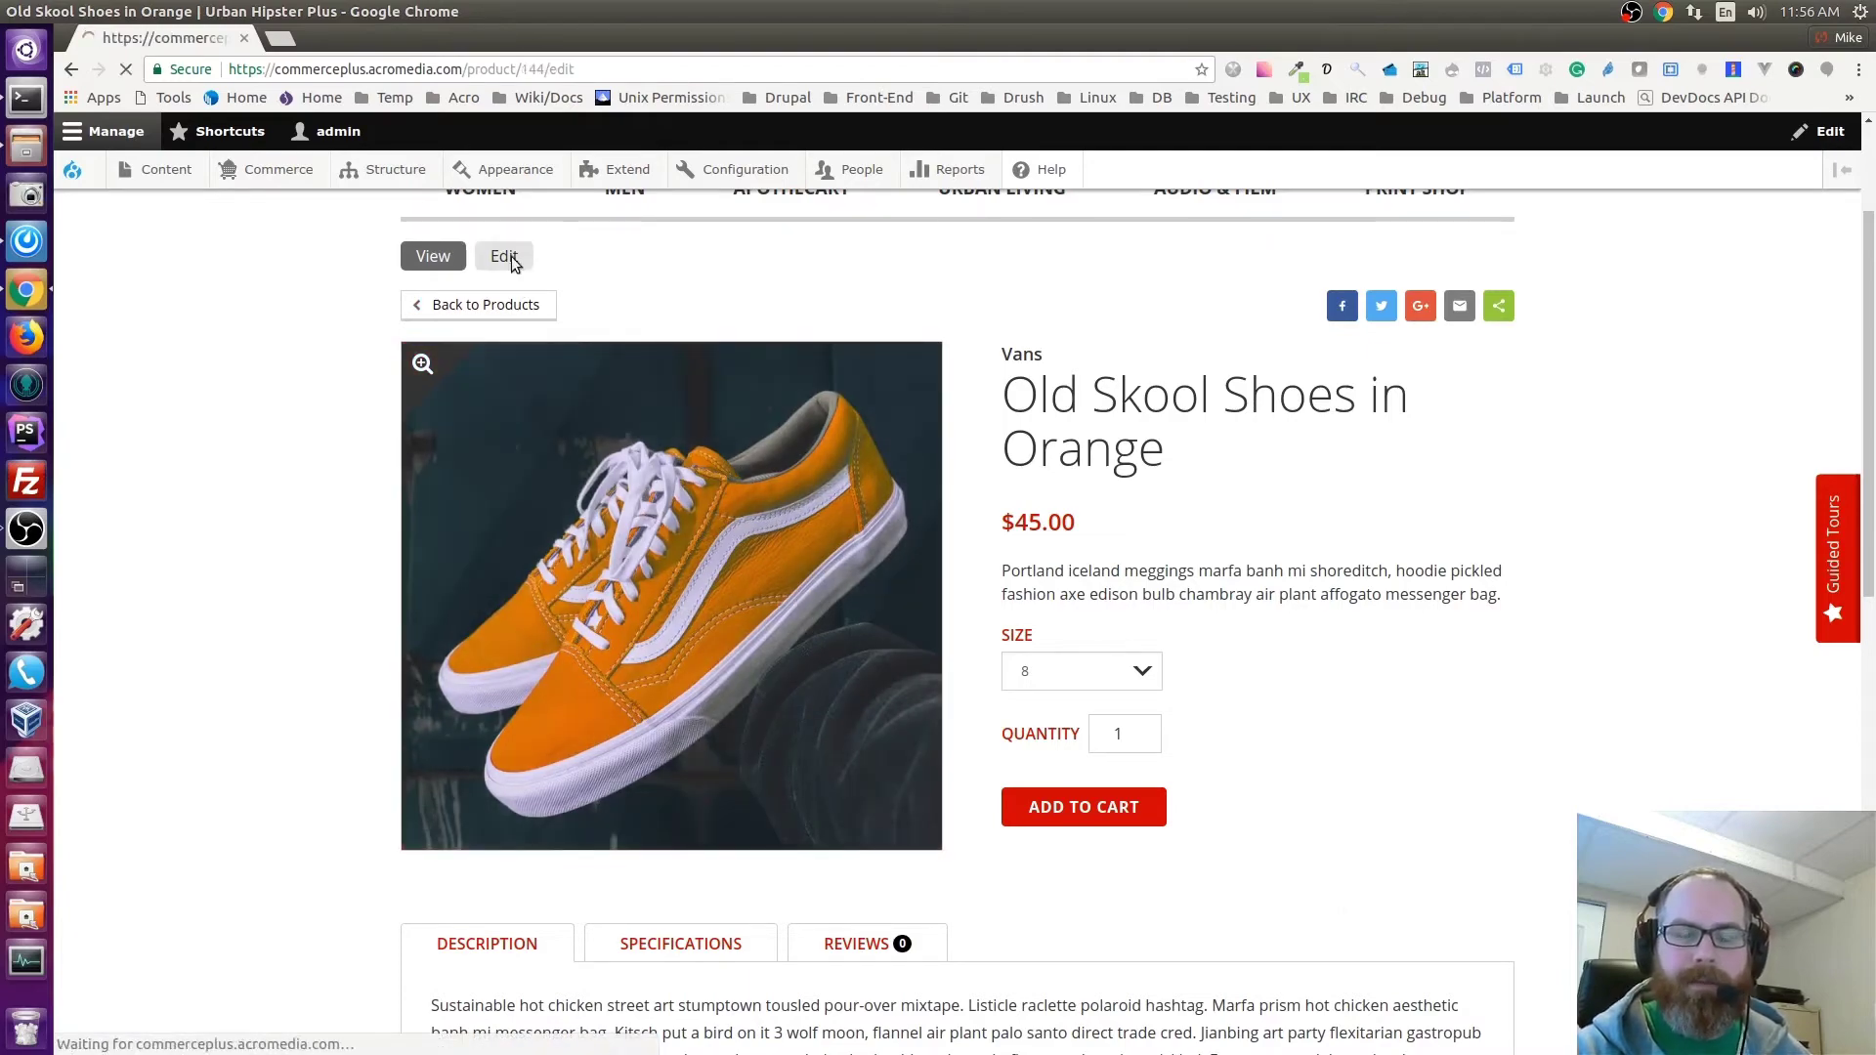
# Edit the size 8 variation (SKU Vans-OldSkool-Orange-8) in the Variations table.
pyautogui.scroll(-3, 1314, 601)
pyautogui.scroll(-20, 1319, 591)
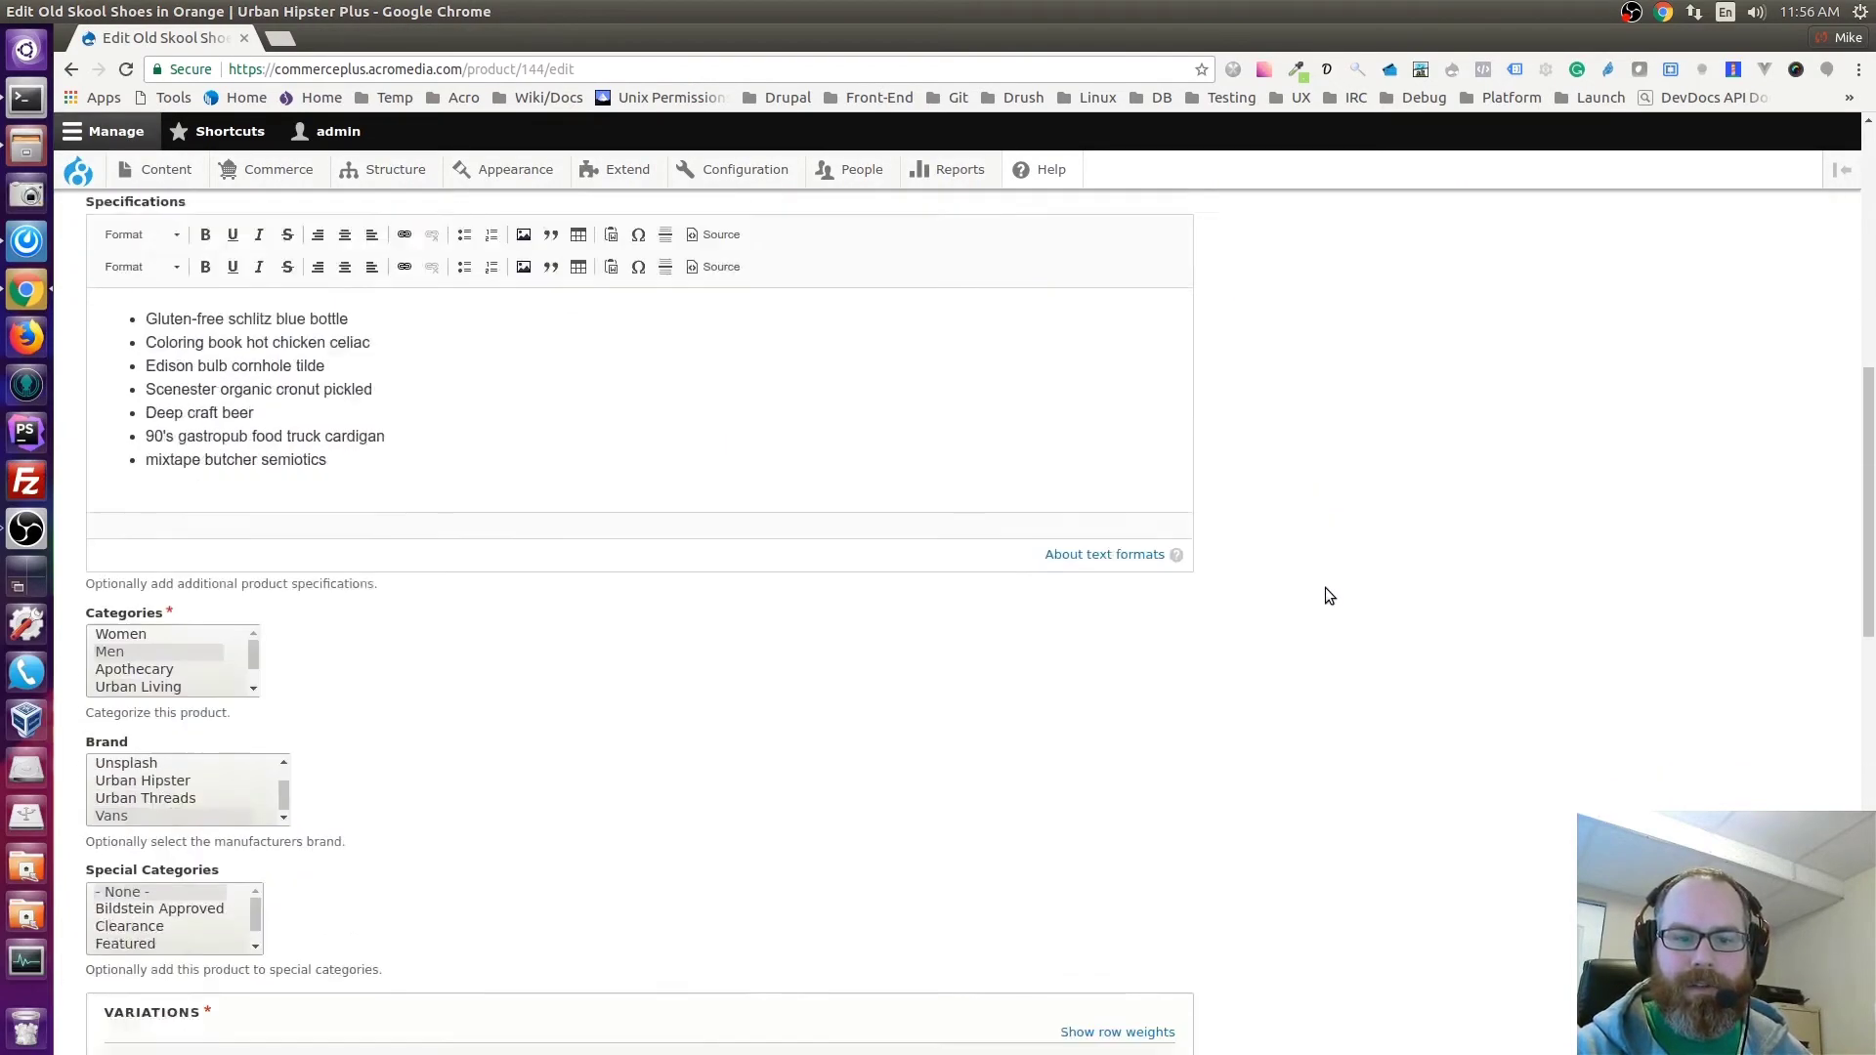
pyautogui.scroll(2, 1271, 594)
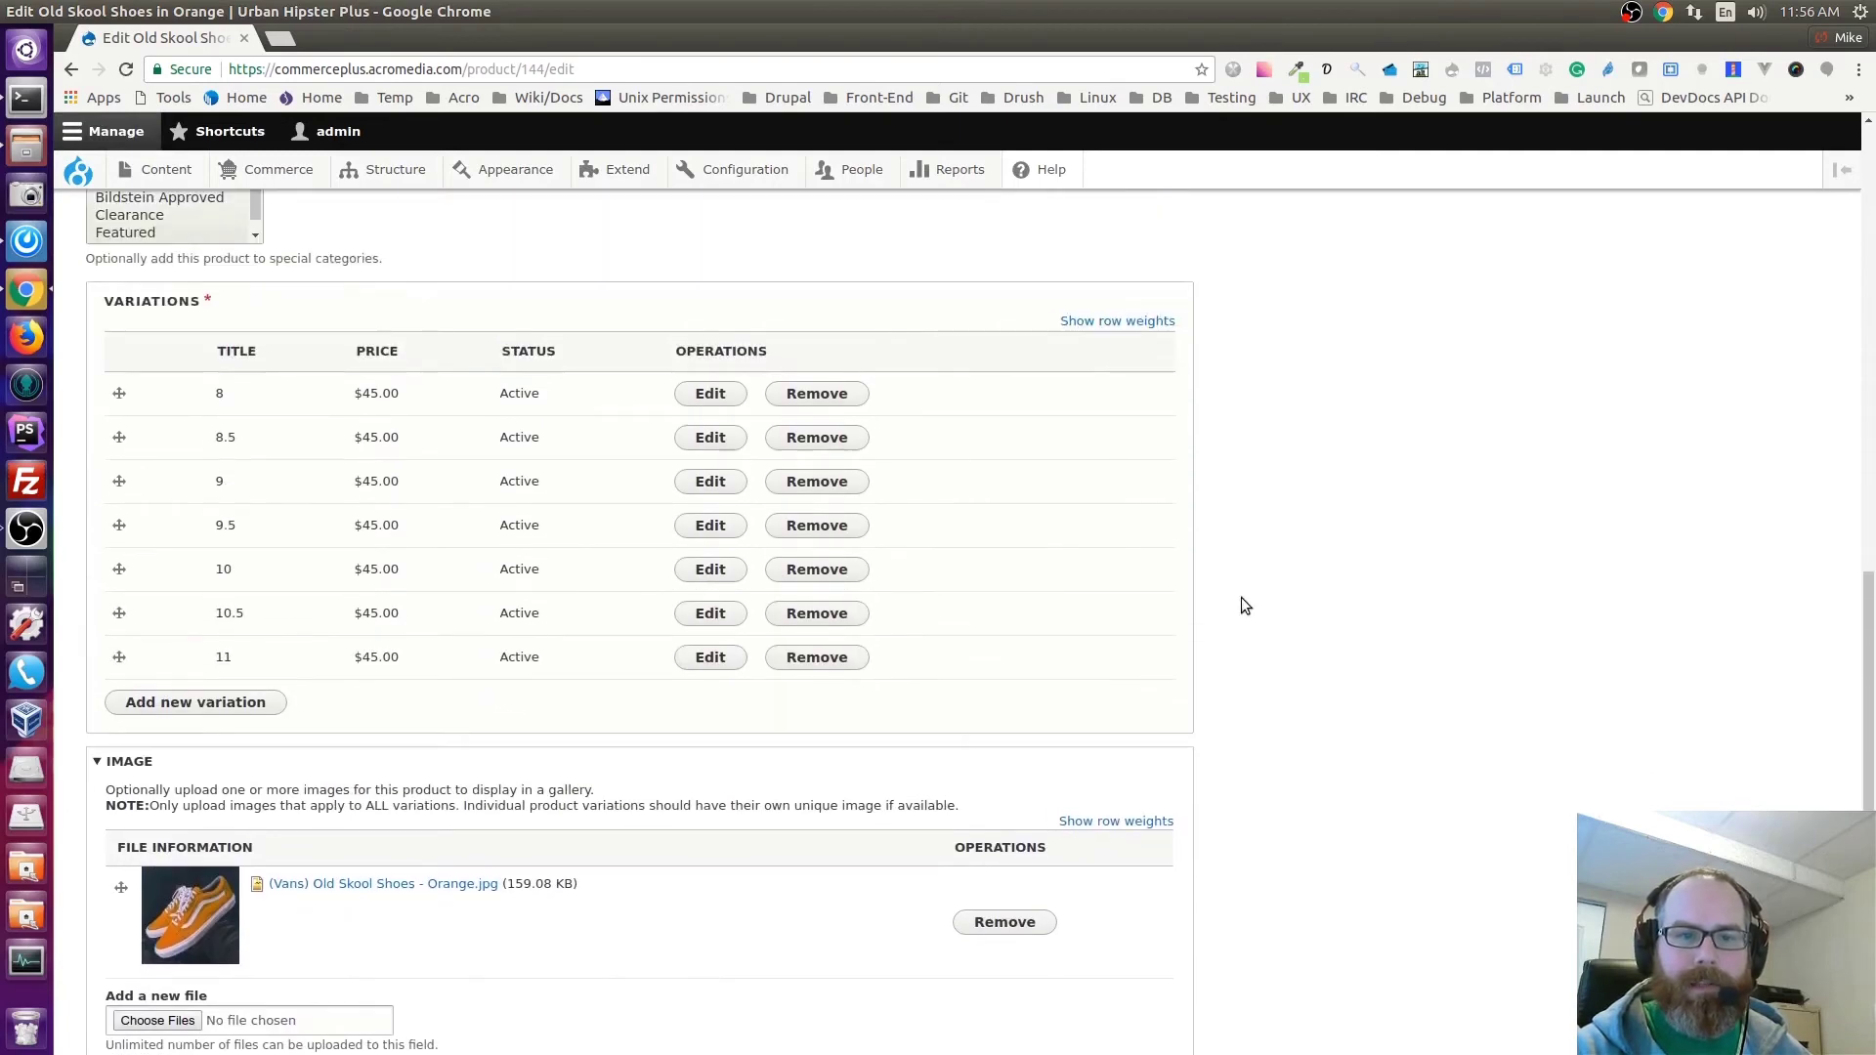
pyautogui.scroll(-1, 585, 306)
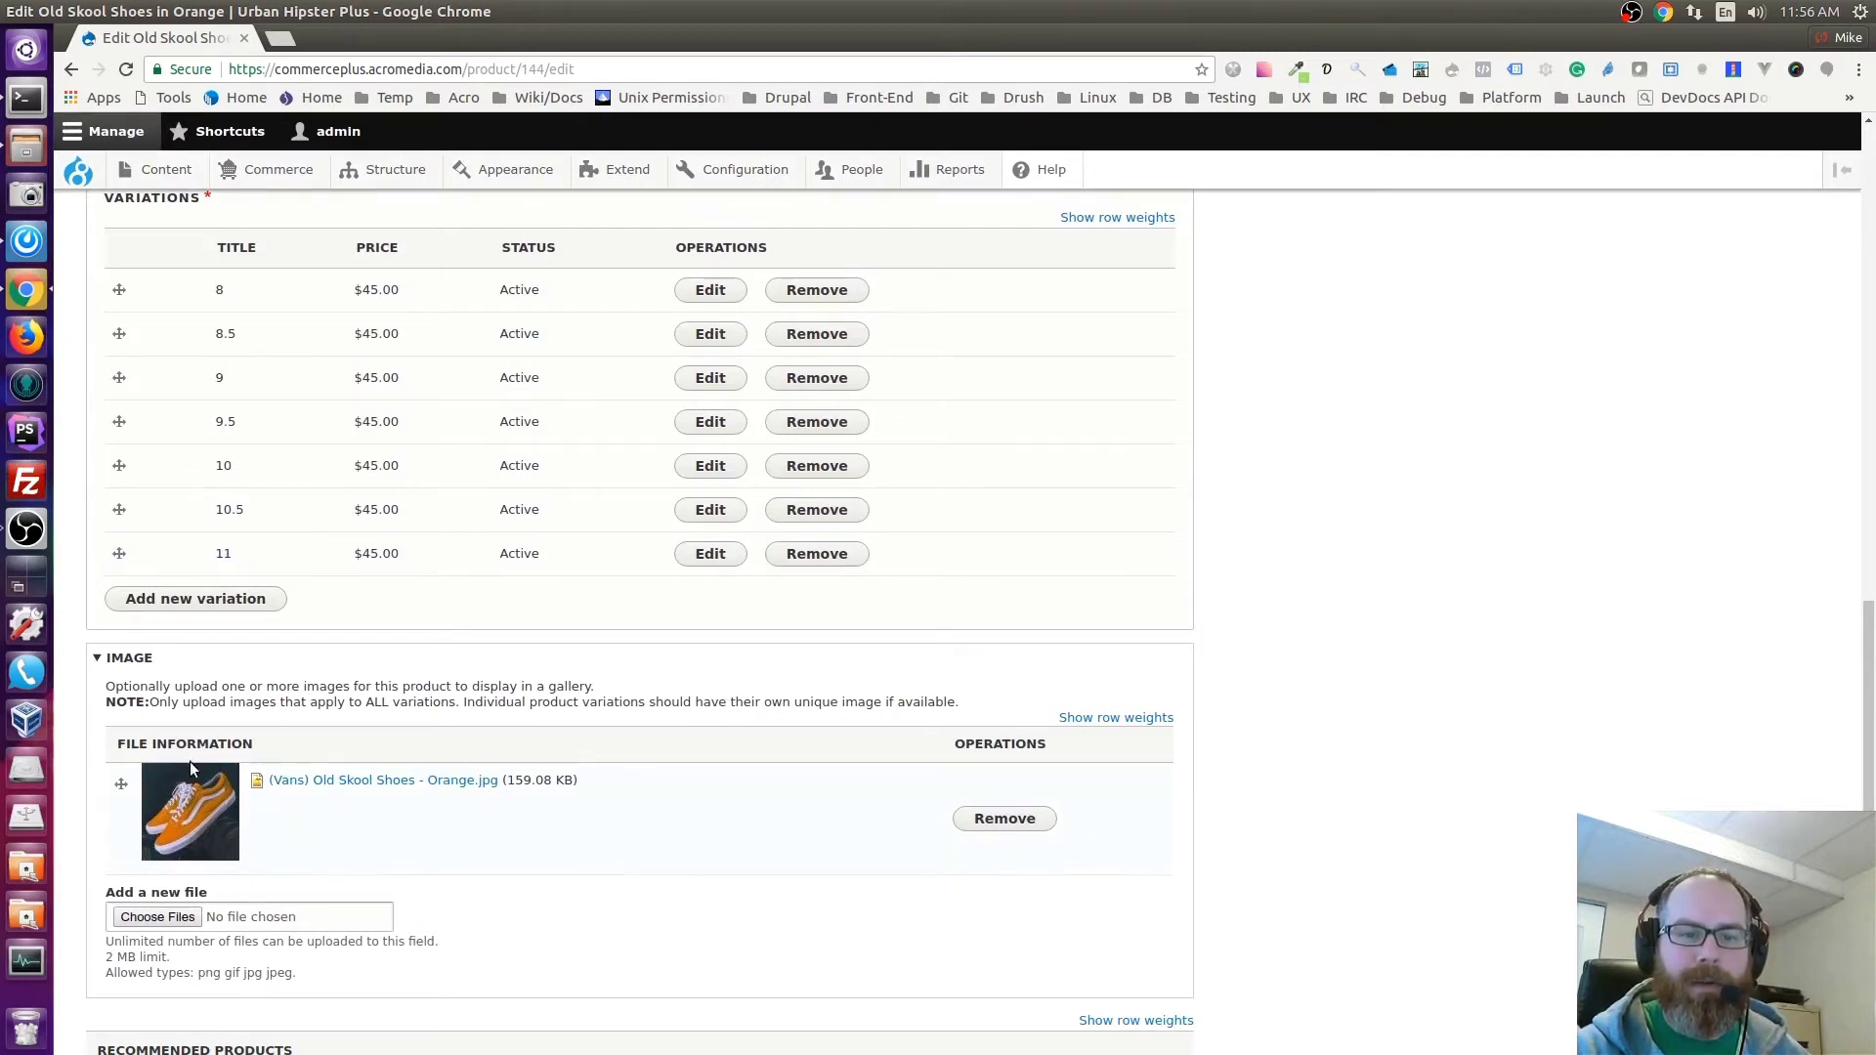
pyautogui.click(715, 293)
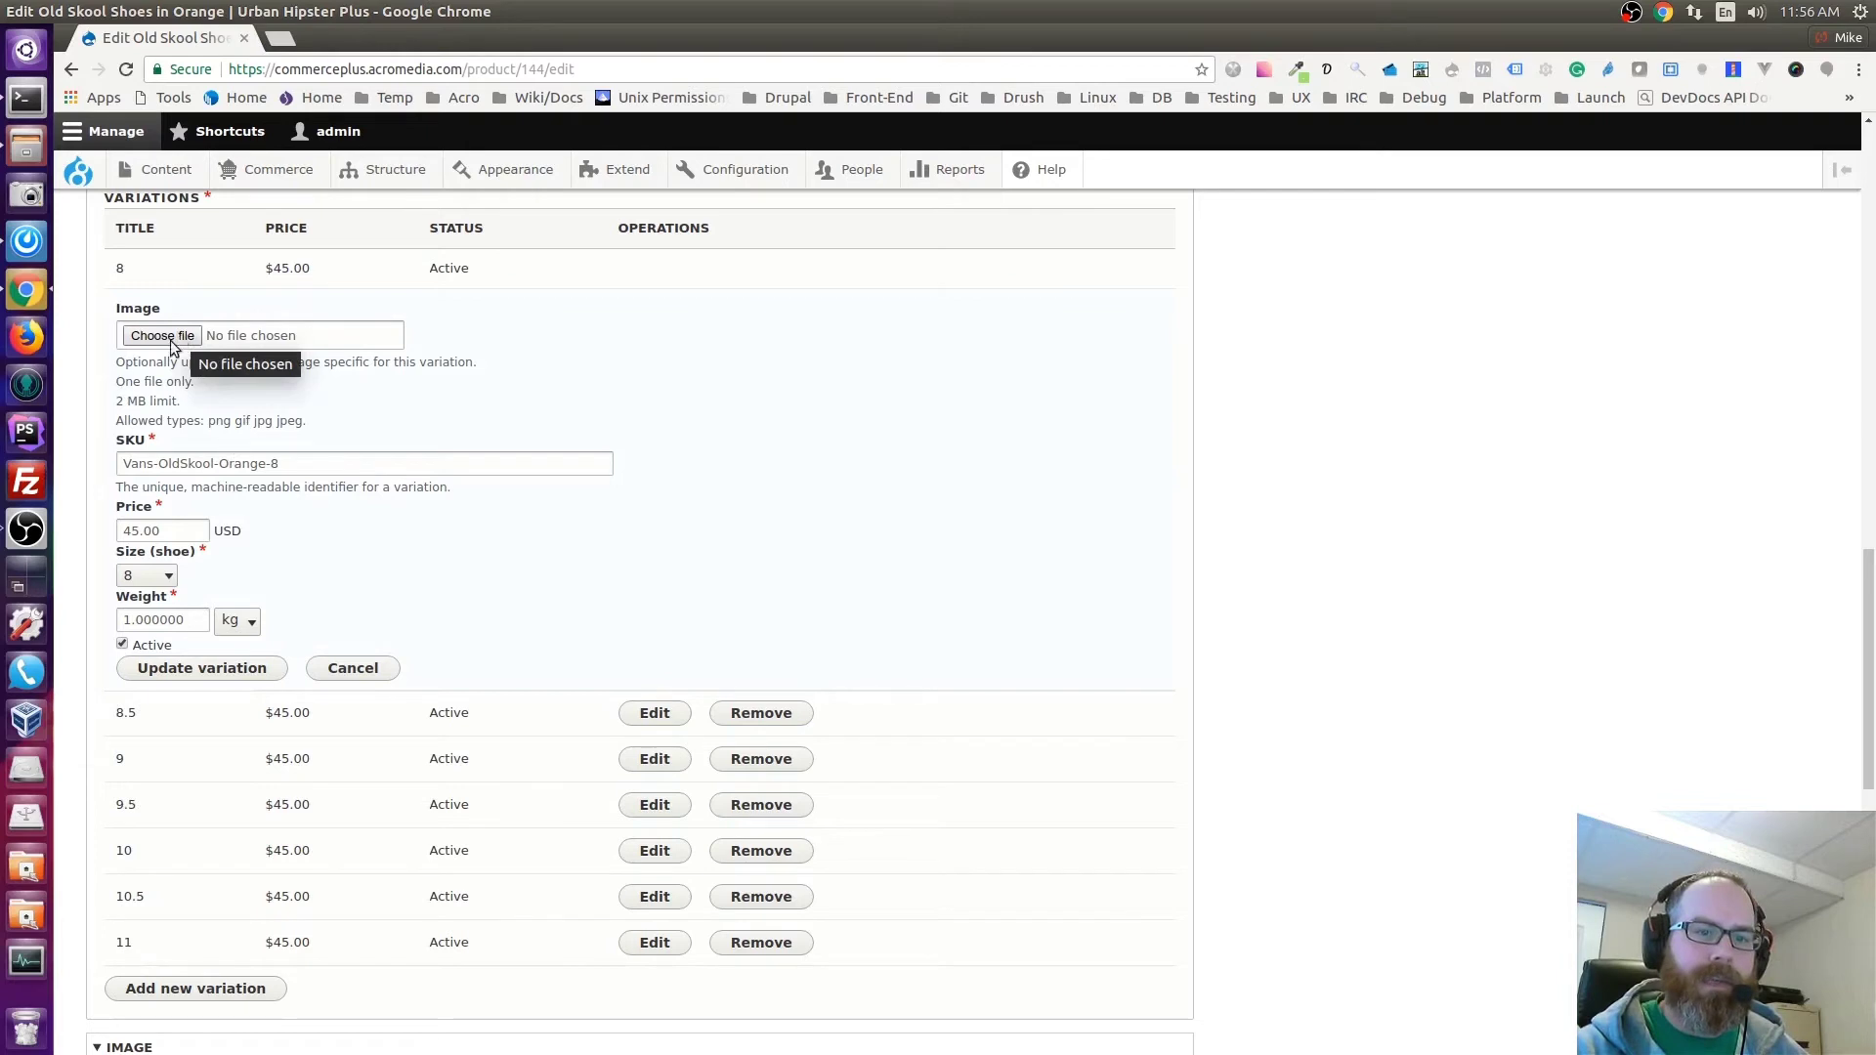
# Scroll between the size 8 variation's image field and the product's Image section to compare them.
pyautogui.scroll(-4, 440, 828)
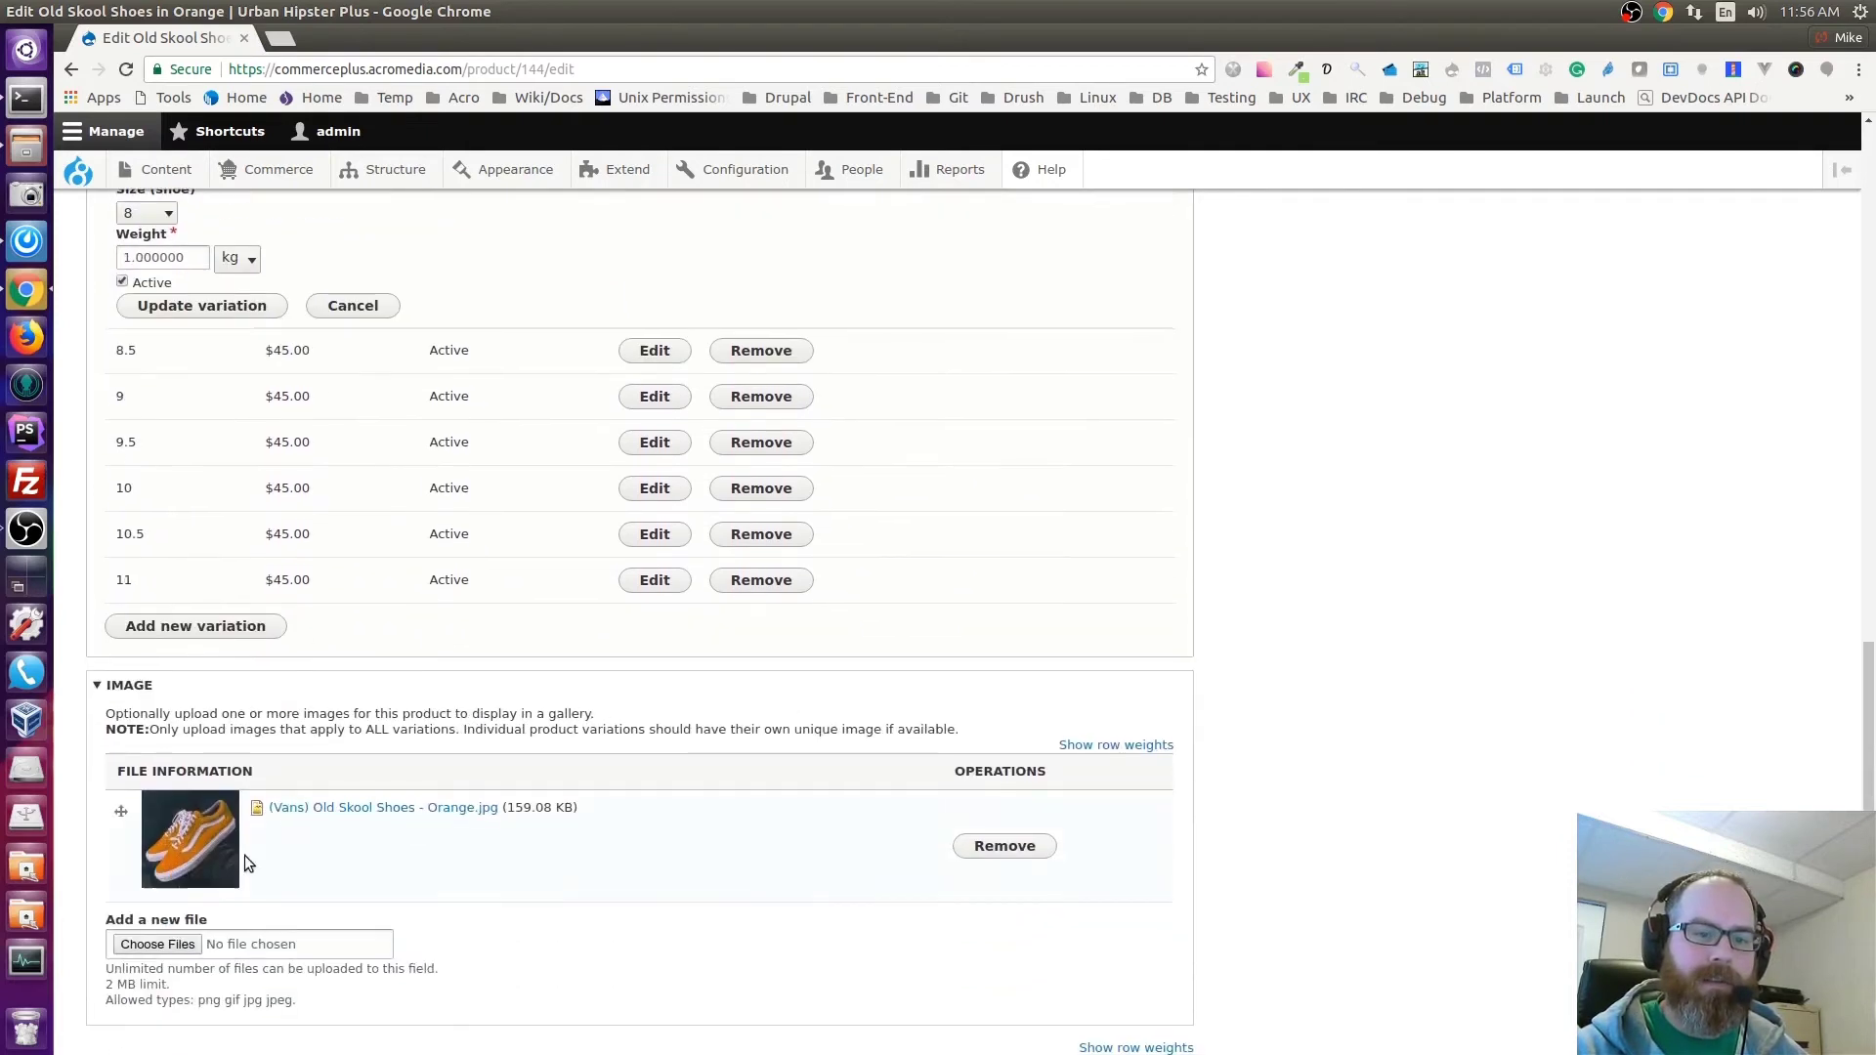
pyautogui.scroll(2, 959, 789)
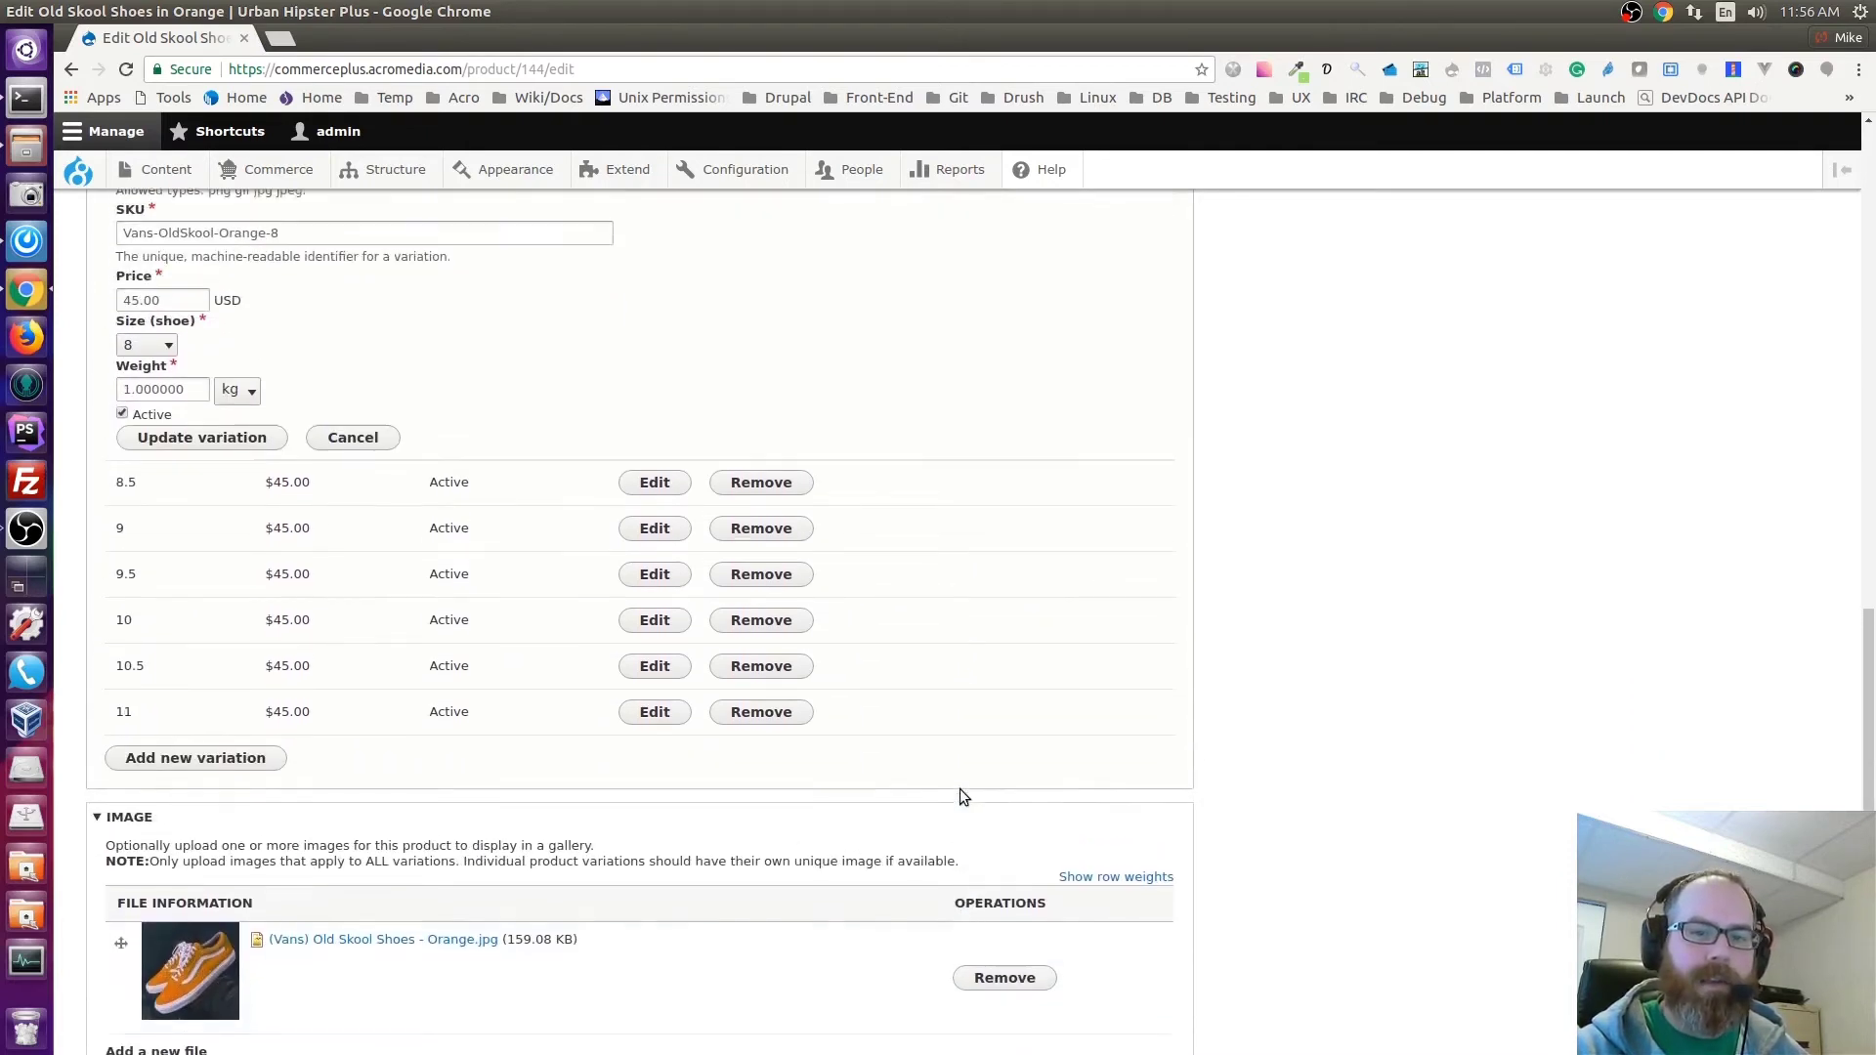
pyautogui.scroll(-2, 1057, 784)
pyautogui.scroll(3, 970, 776)
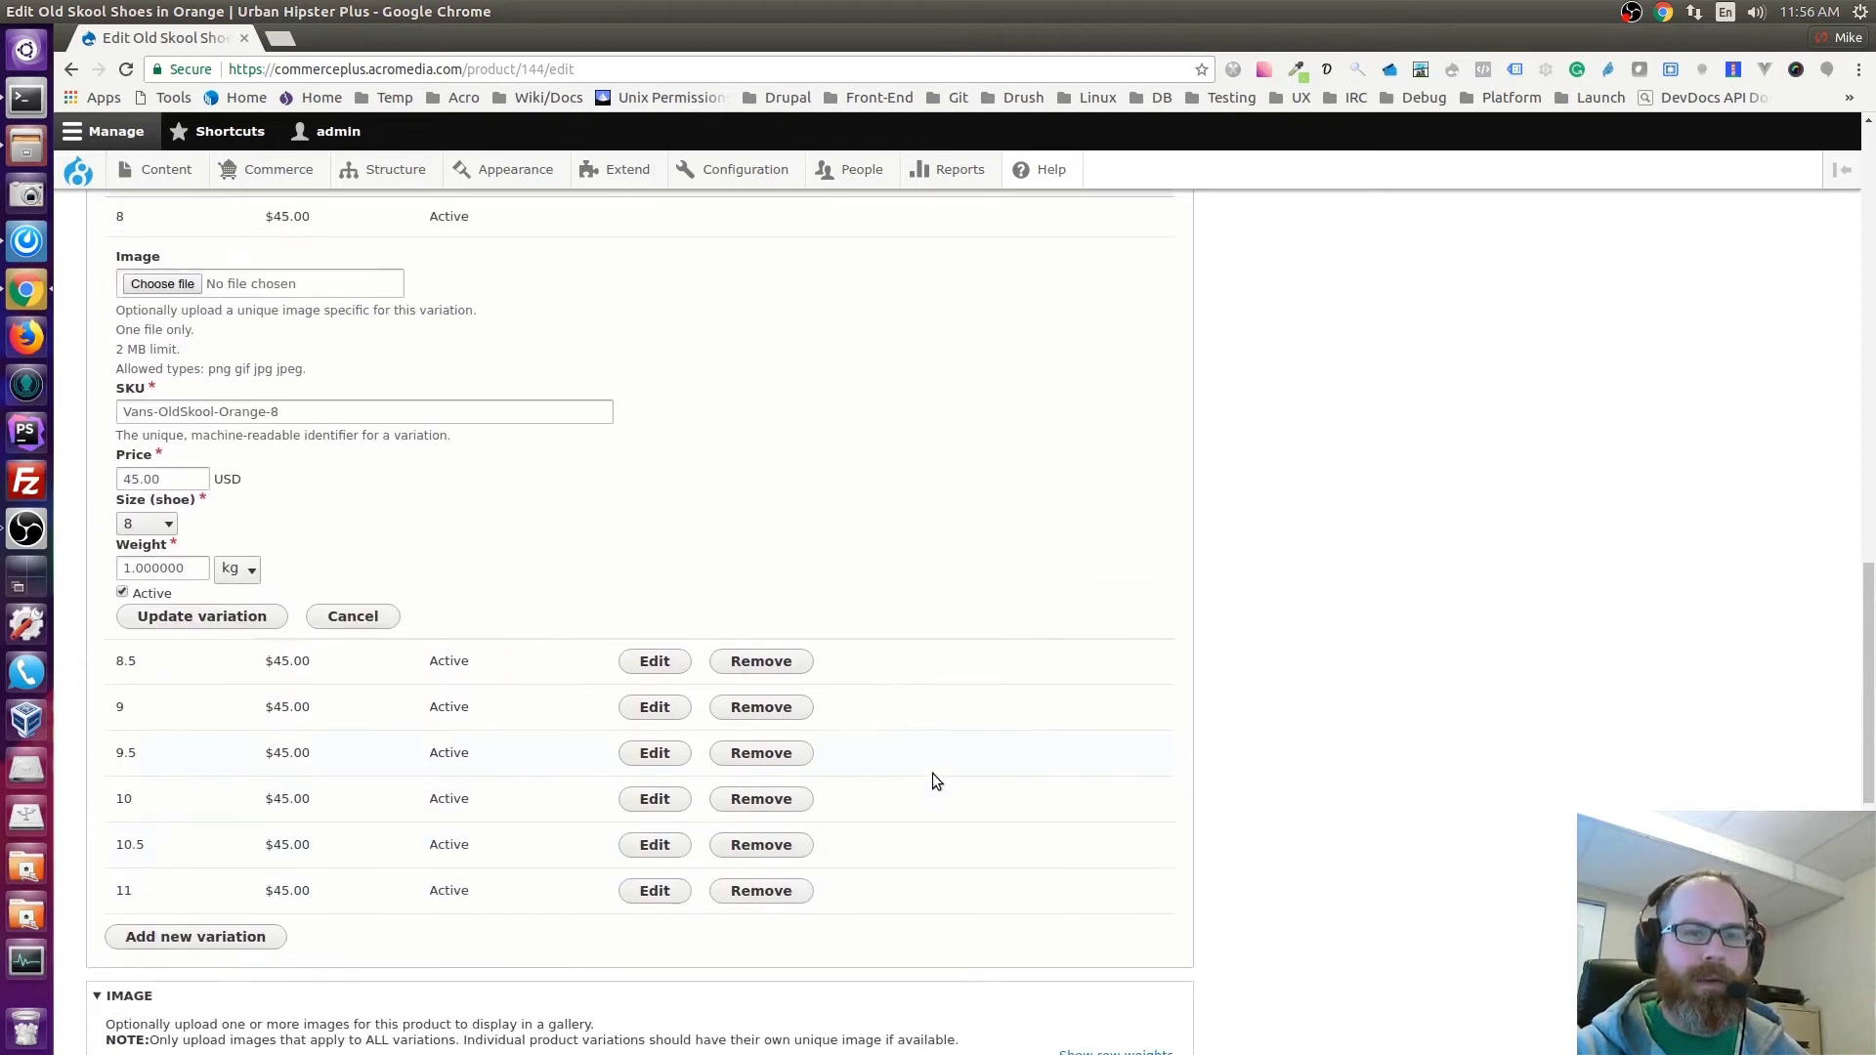
pyautogui.scroll(-1, 933, 772)
pyautogui.scroll(2, 936, 787)
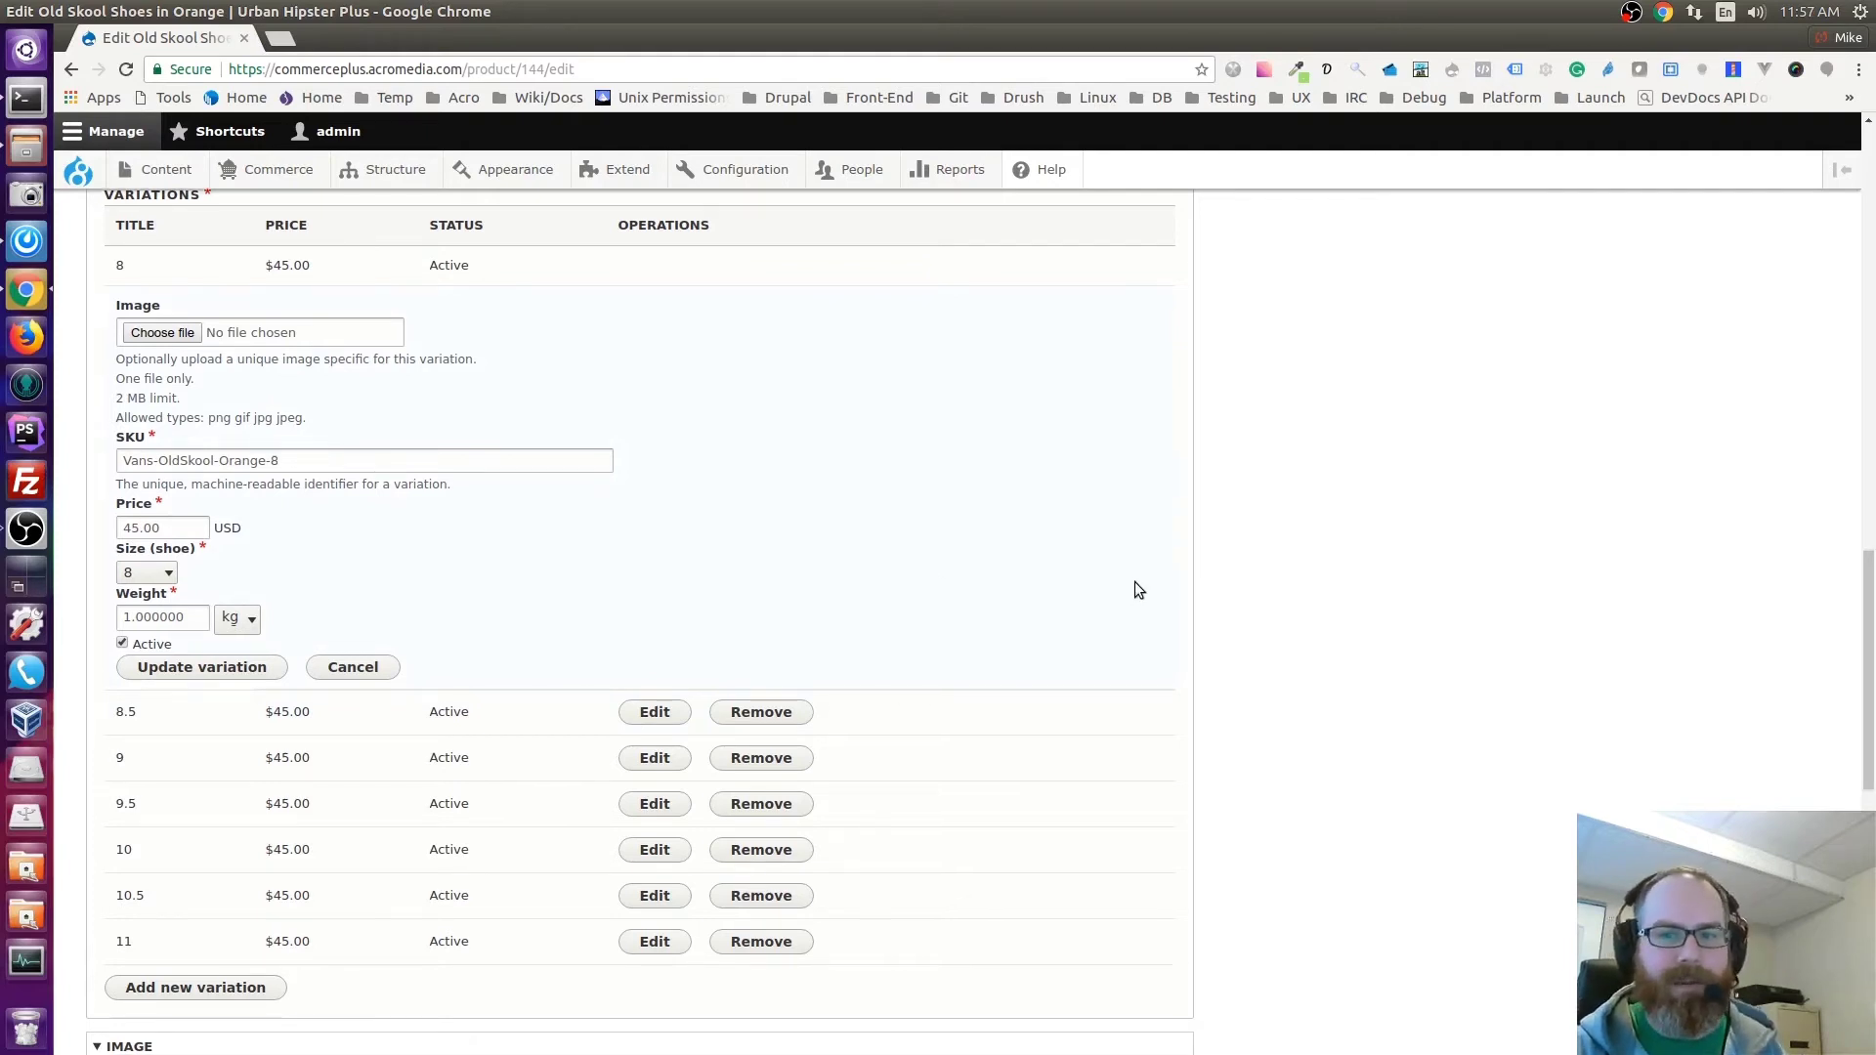
pyautogui.scroll(-5, 1134, 583)
pyautogui.scroll(3, 1035, 574)
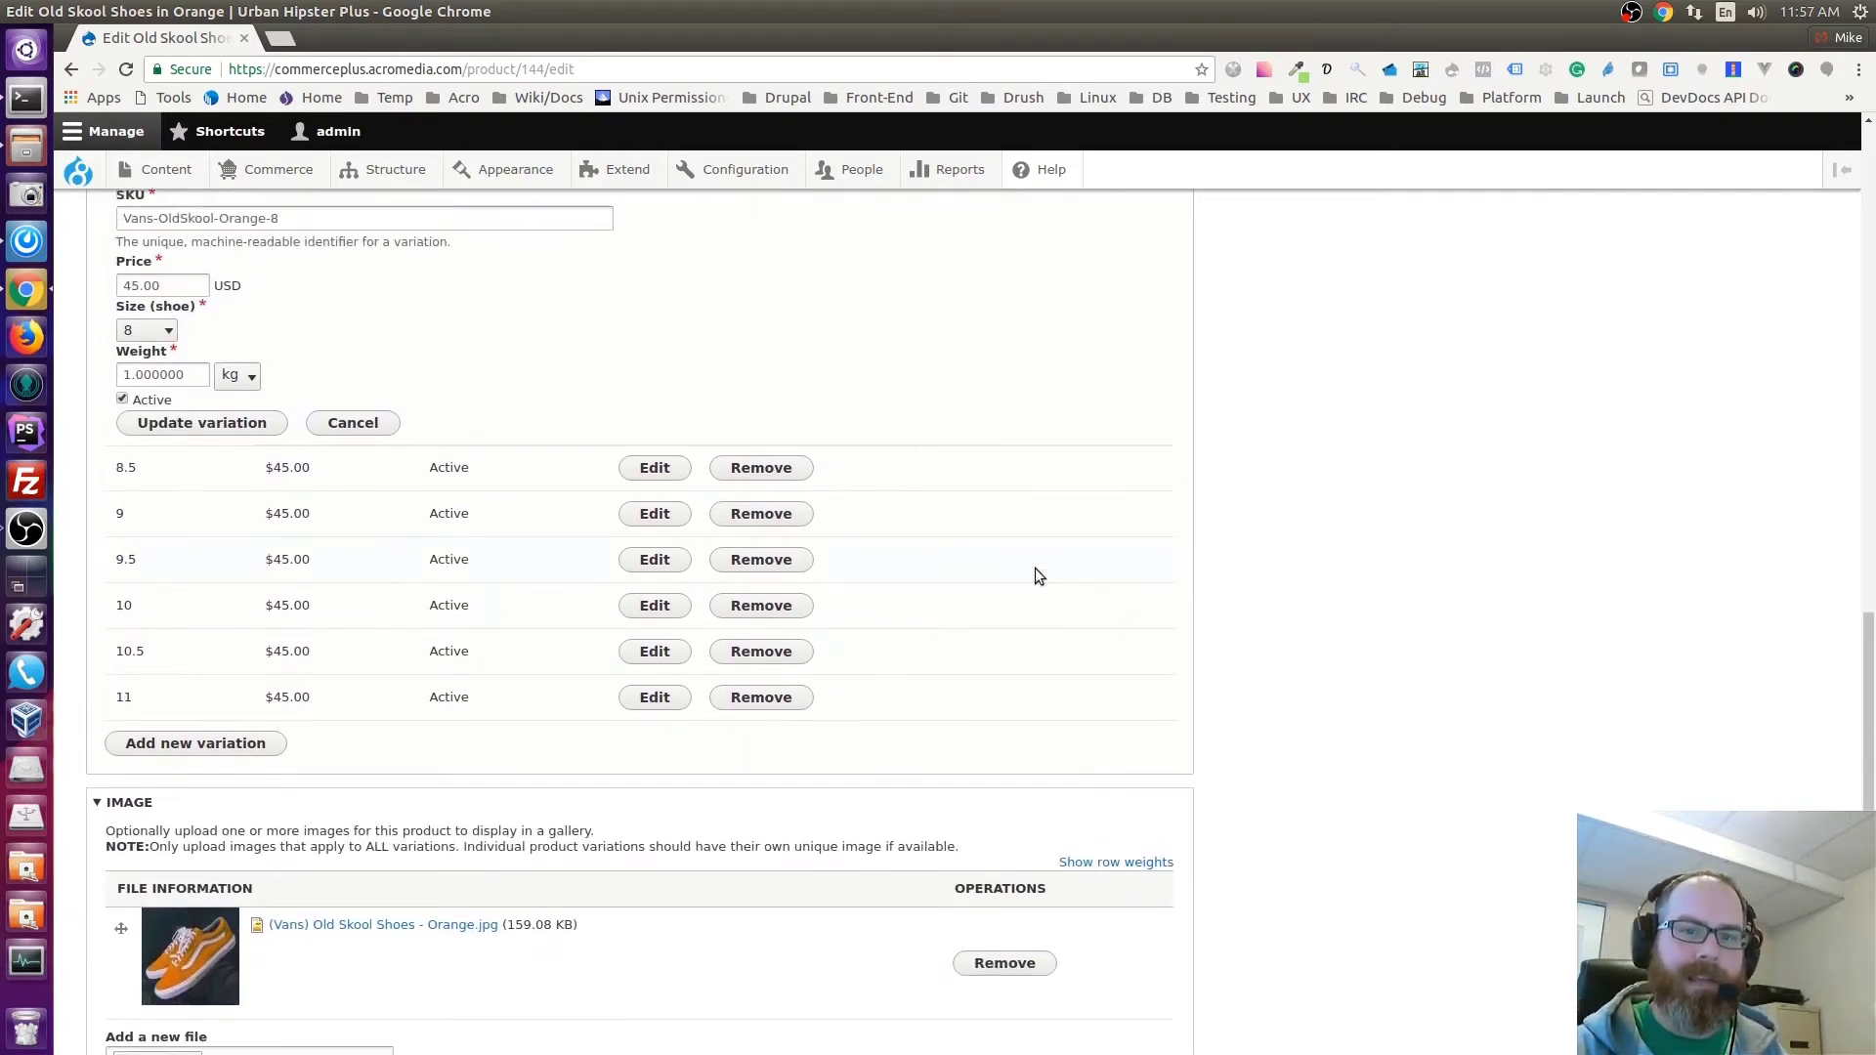
pyautogui.scroll(-5, 913, 629)
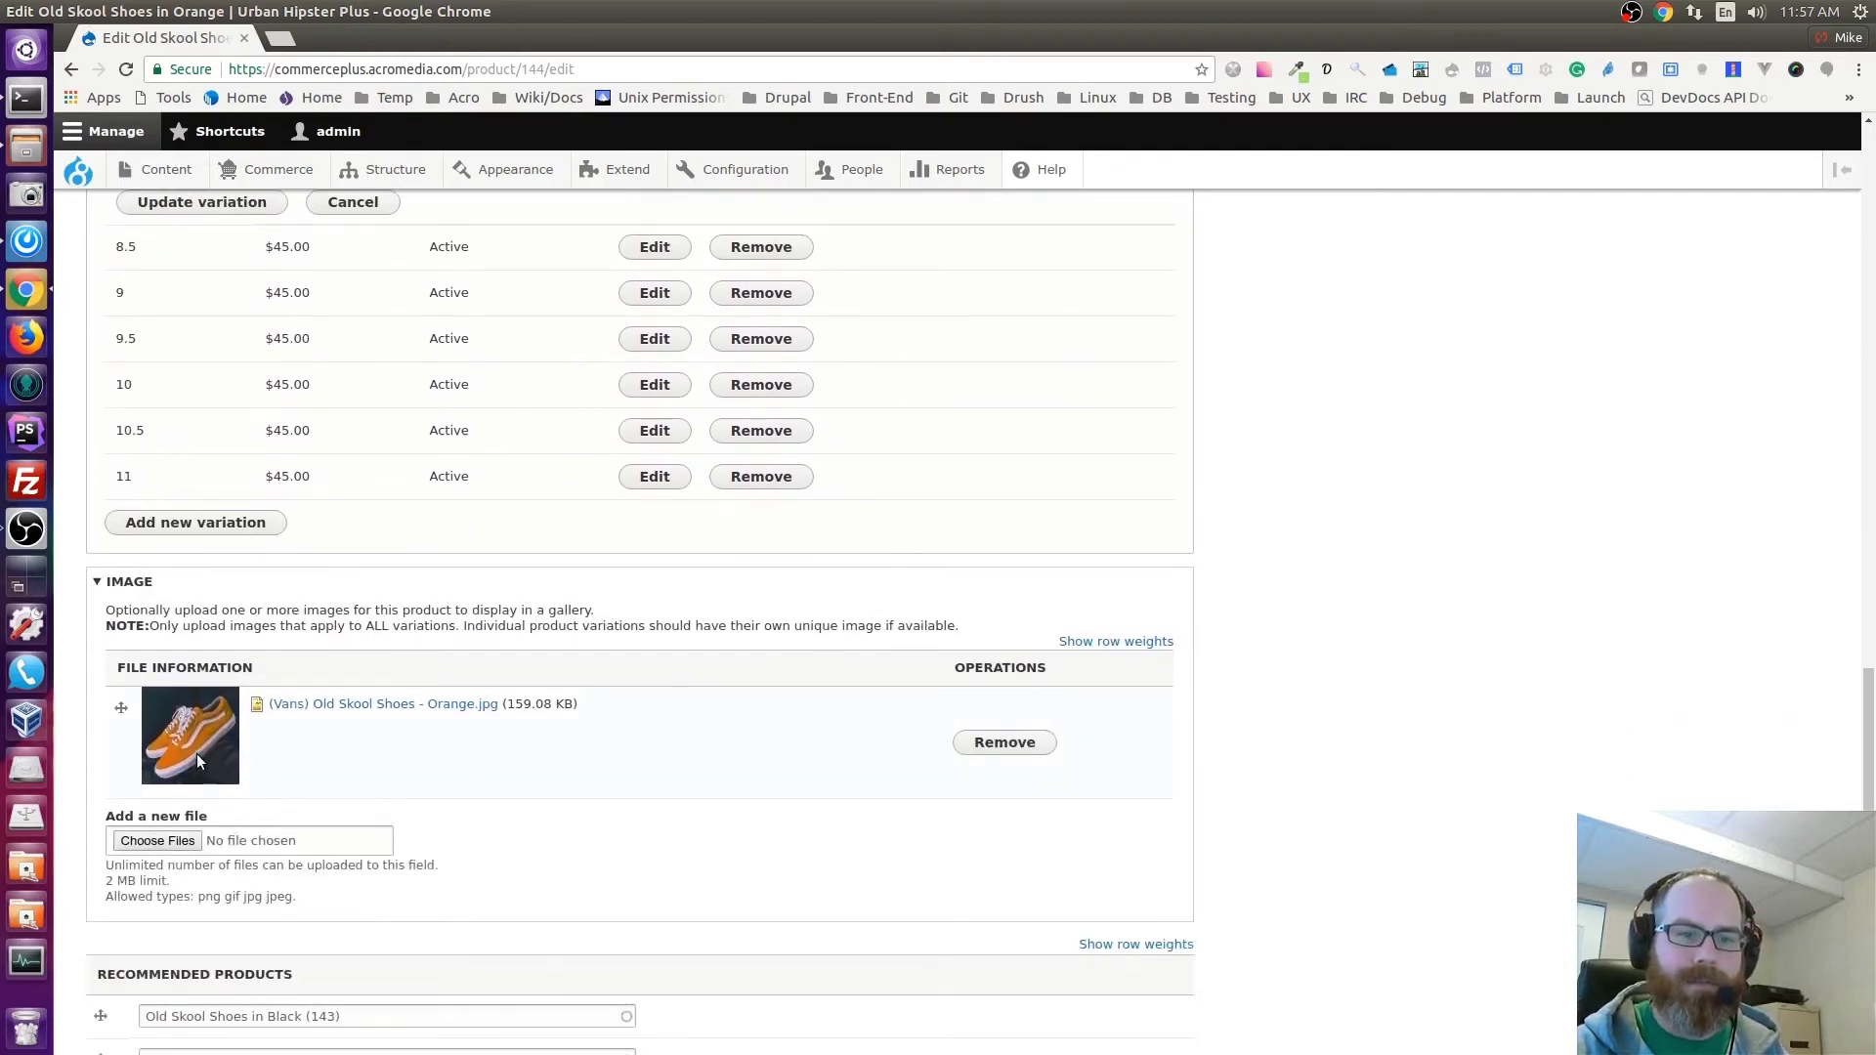
pyautogui.scroll(5, 808, 565)
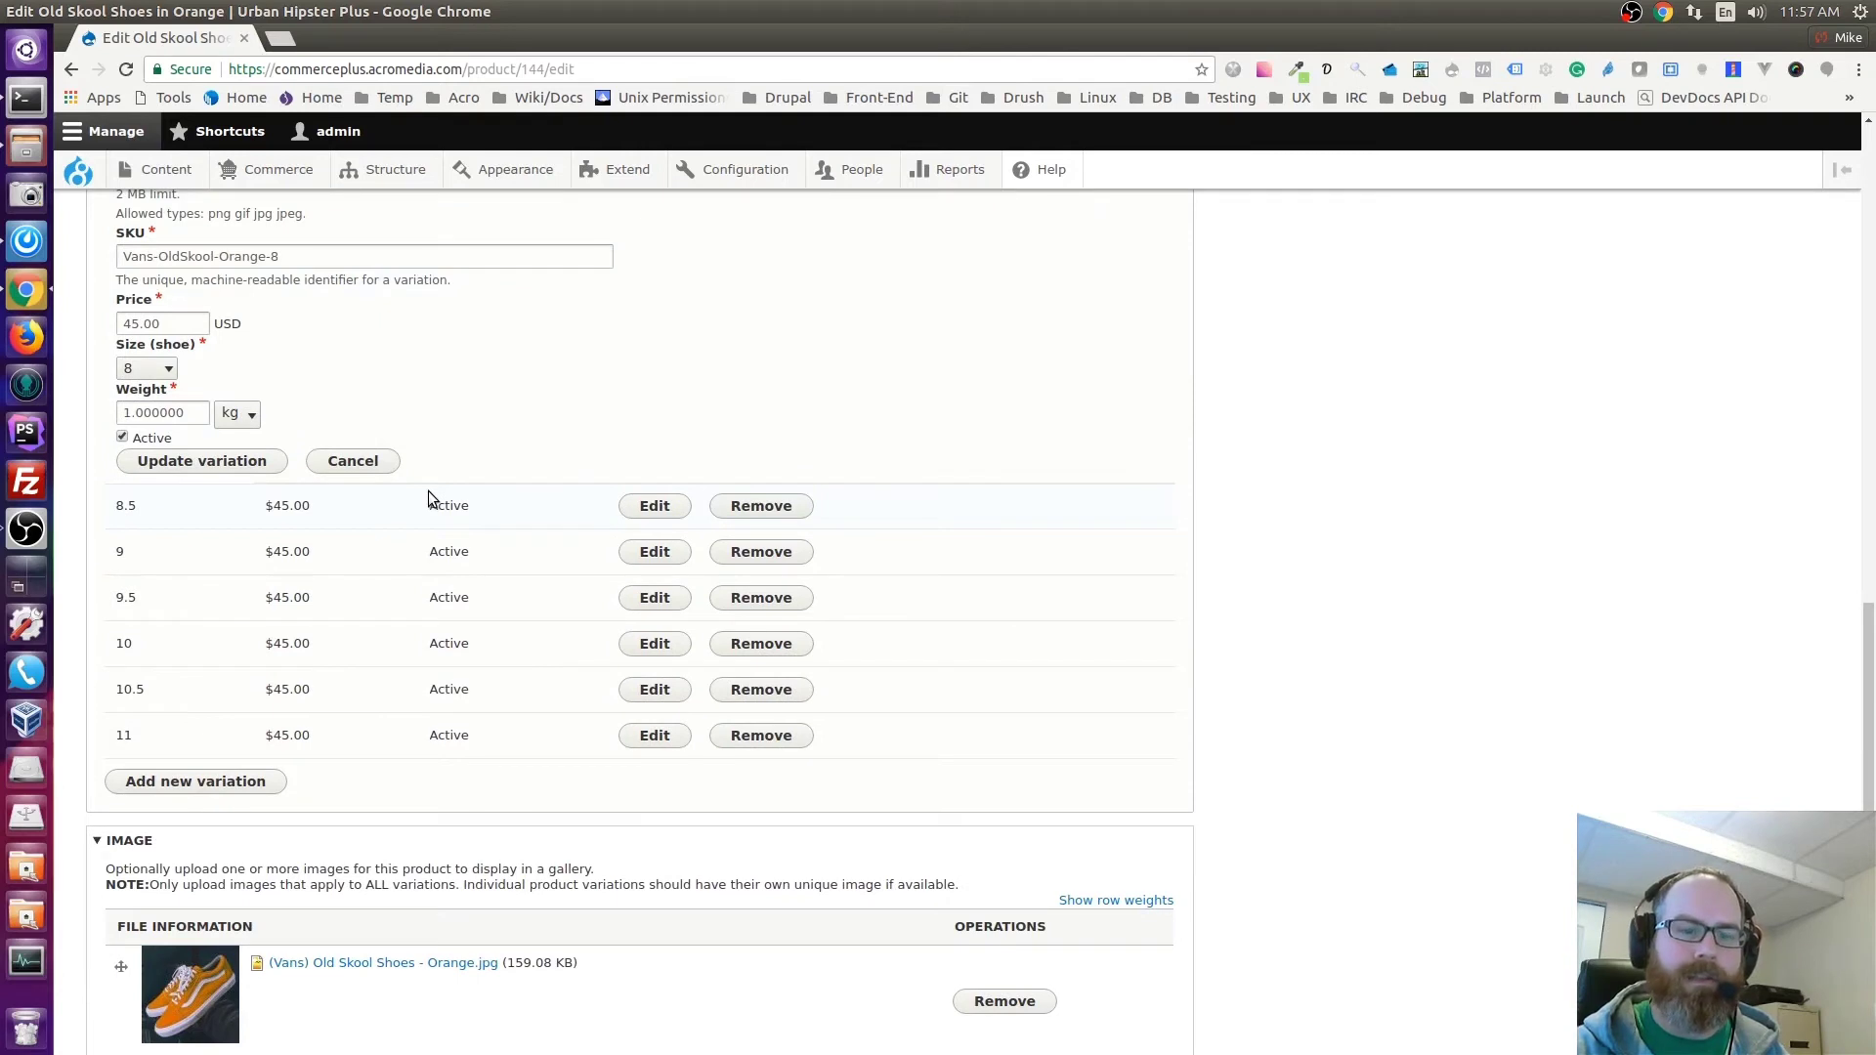
pyautogui.scroll(-5, 428, 498)
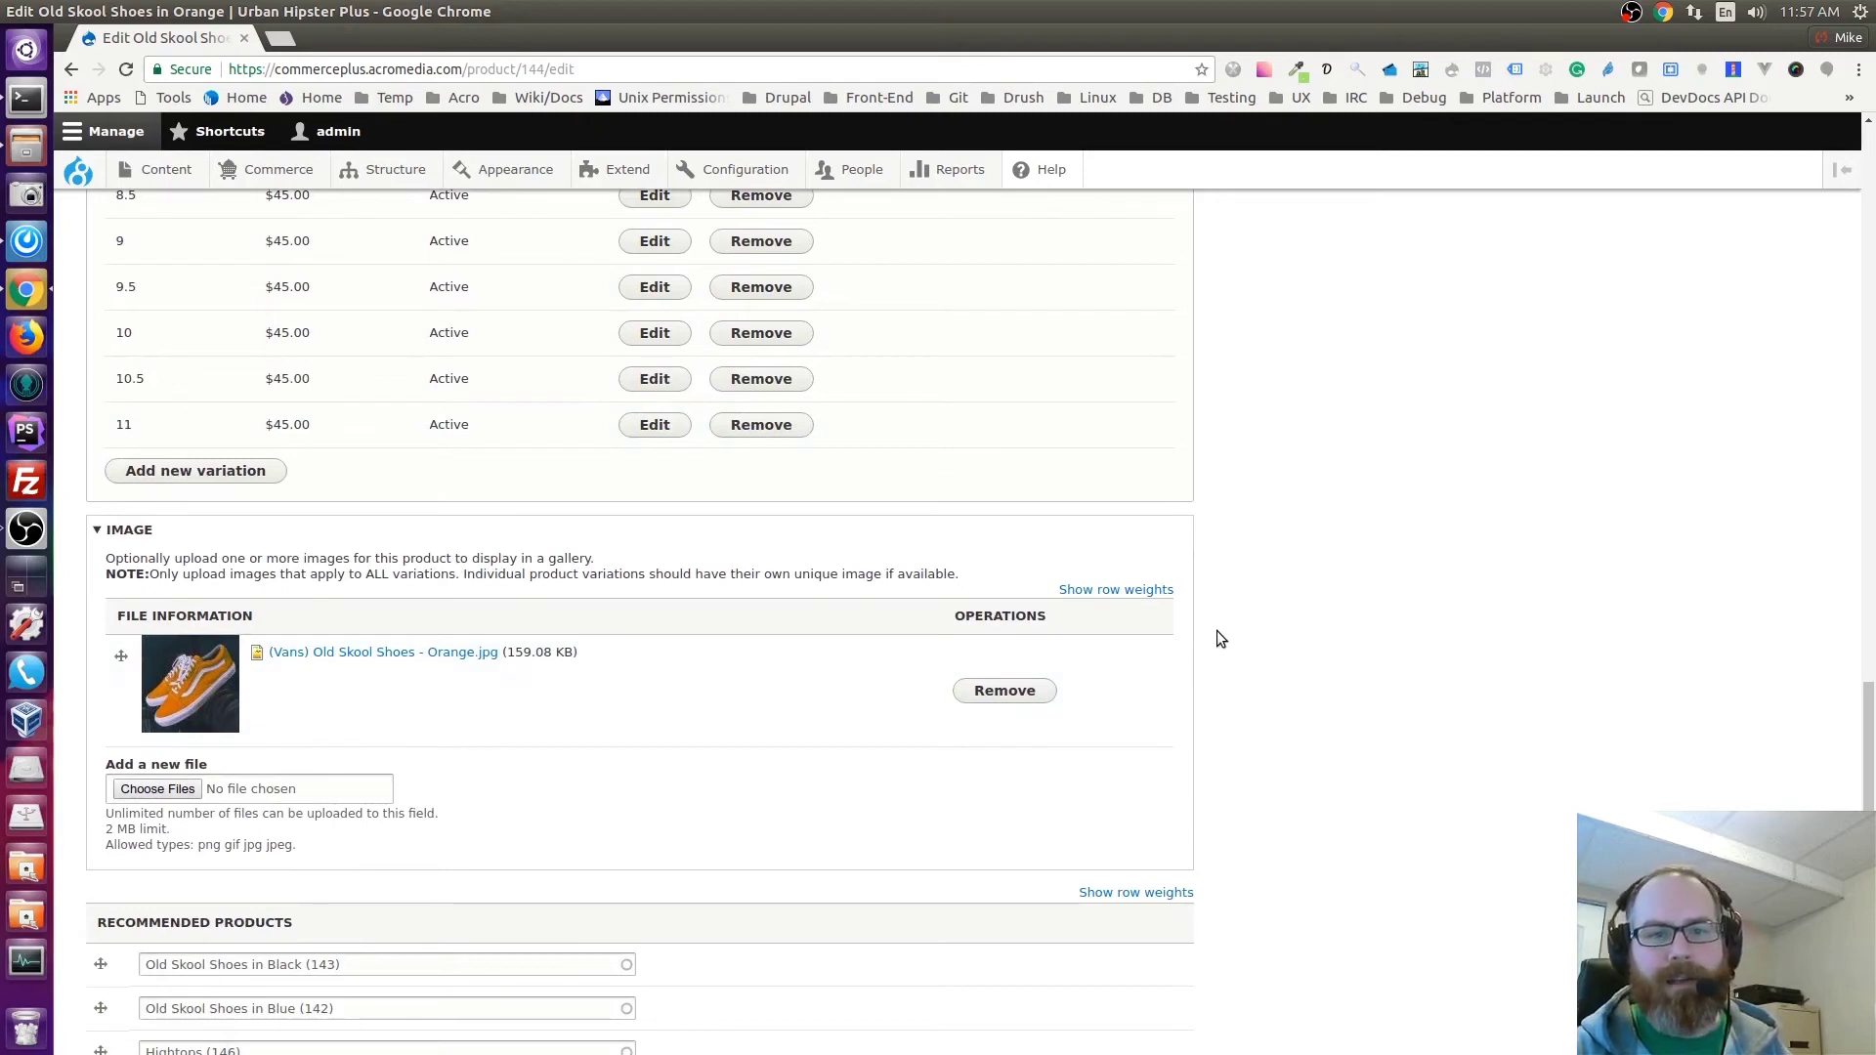
pyautogui.scroll(4, 1235, 620)
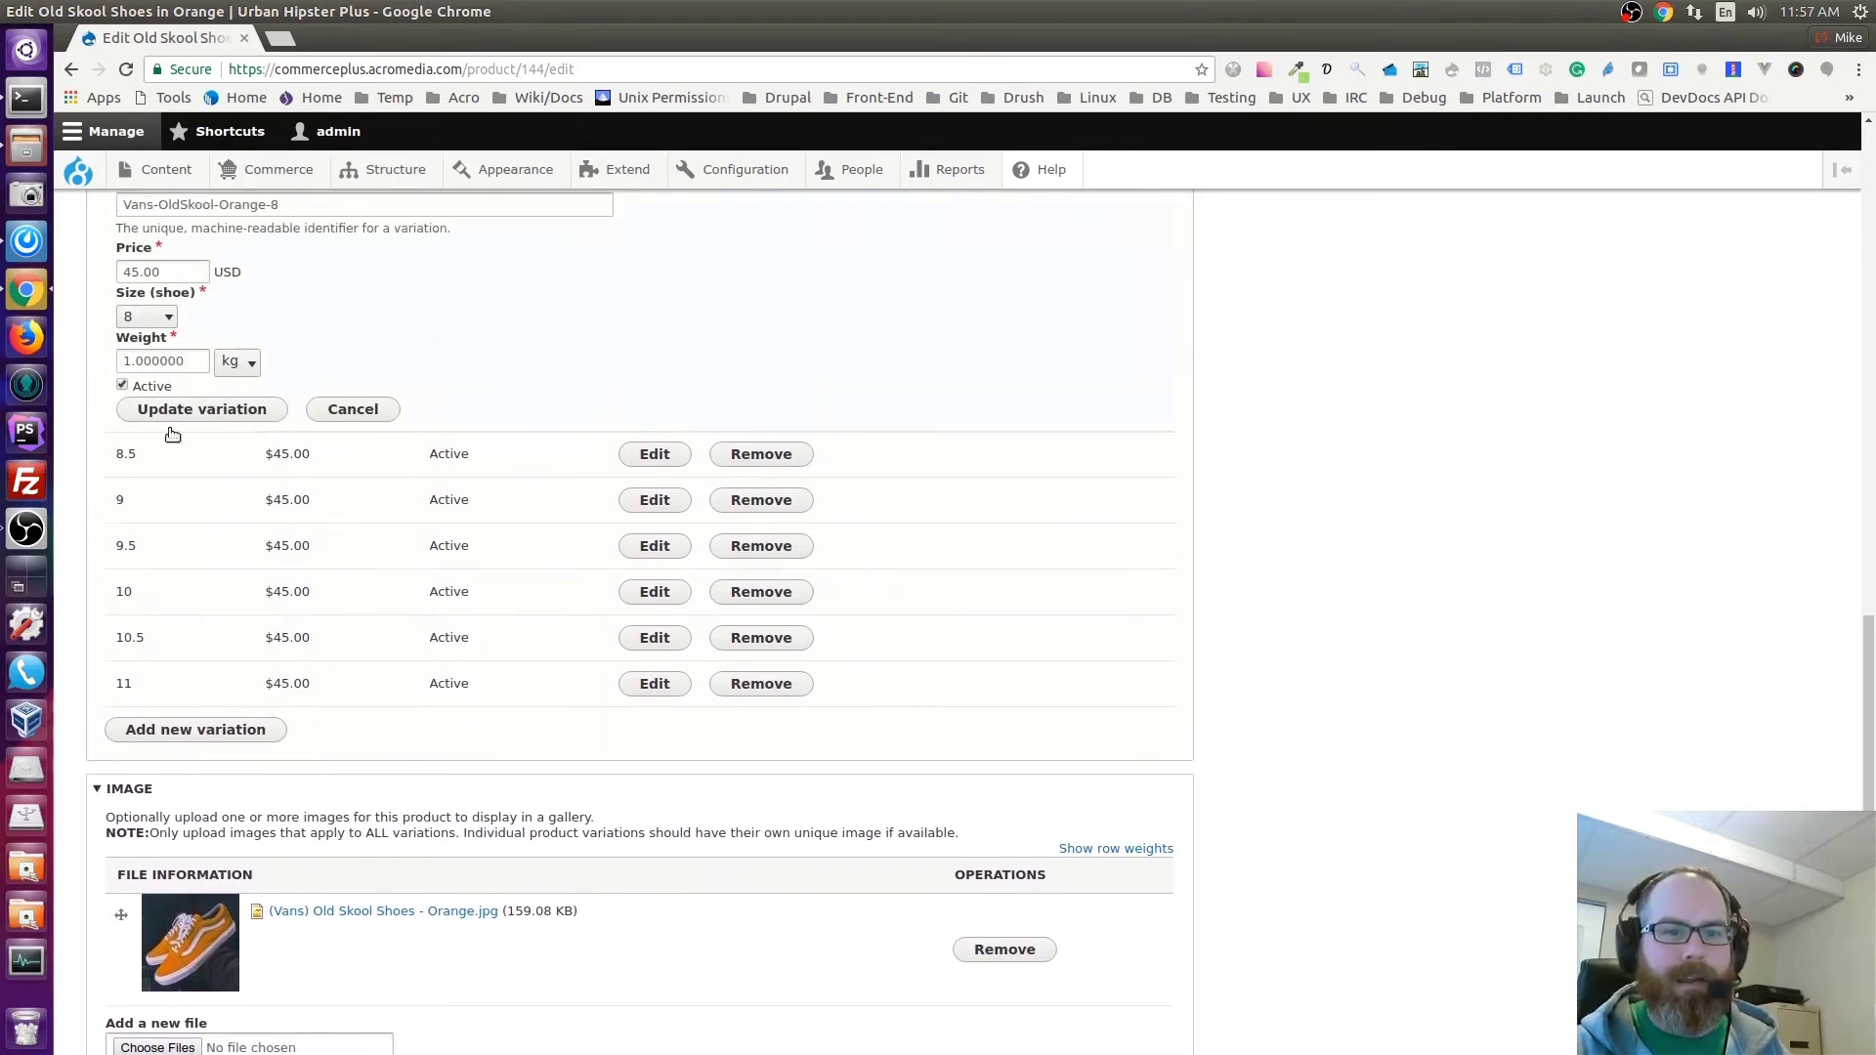
pyautogui.scroll(2, 581, 488)
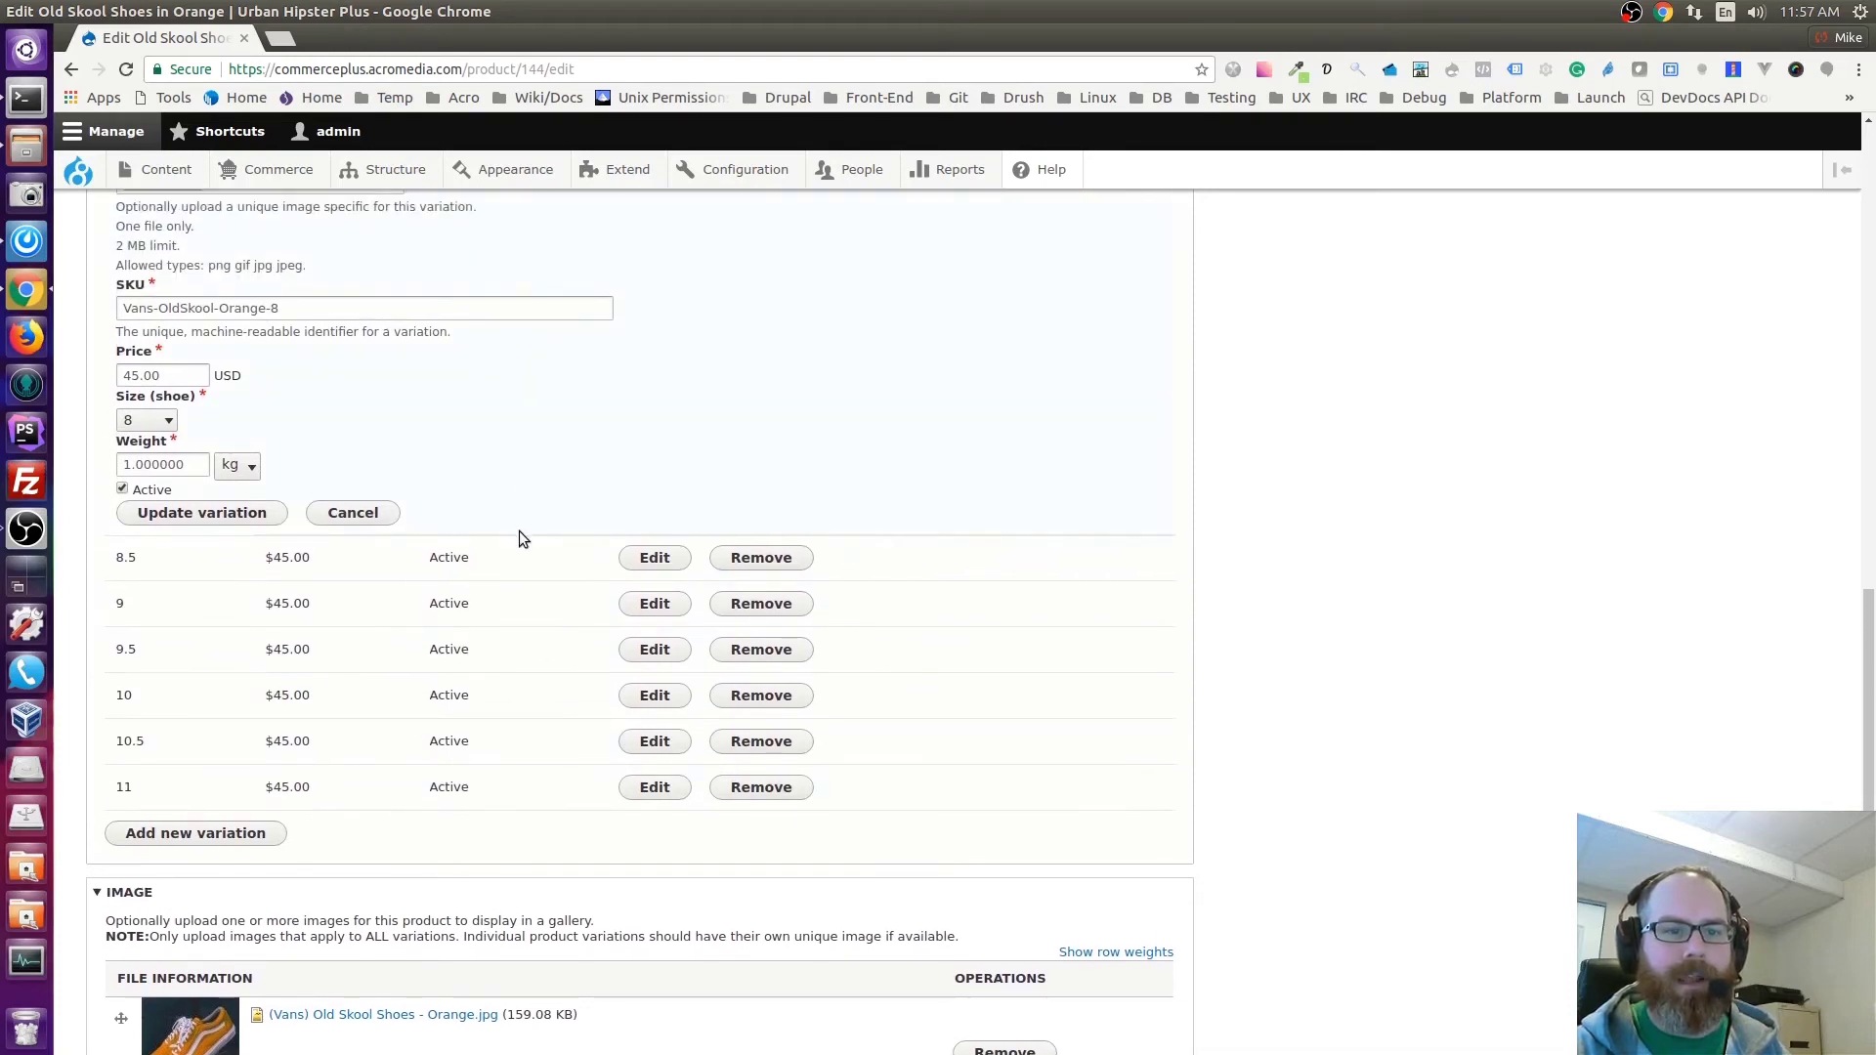
pyautogui.scroll(-4, 519, 530)
pyautogui.scroll(-1, 395, 649)
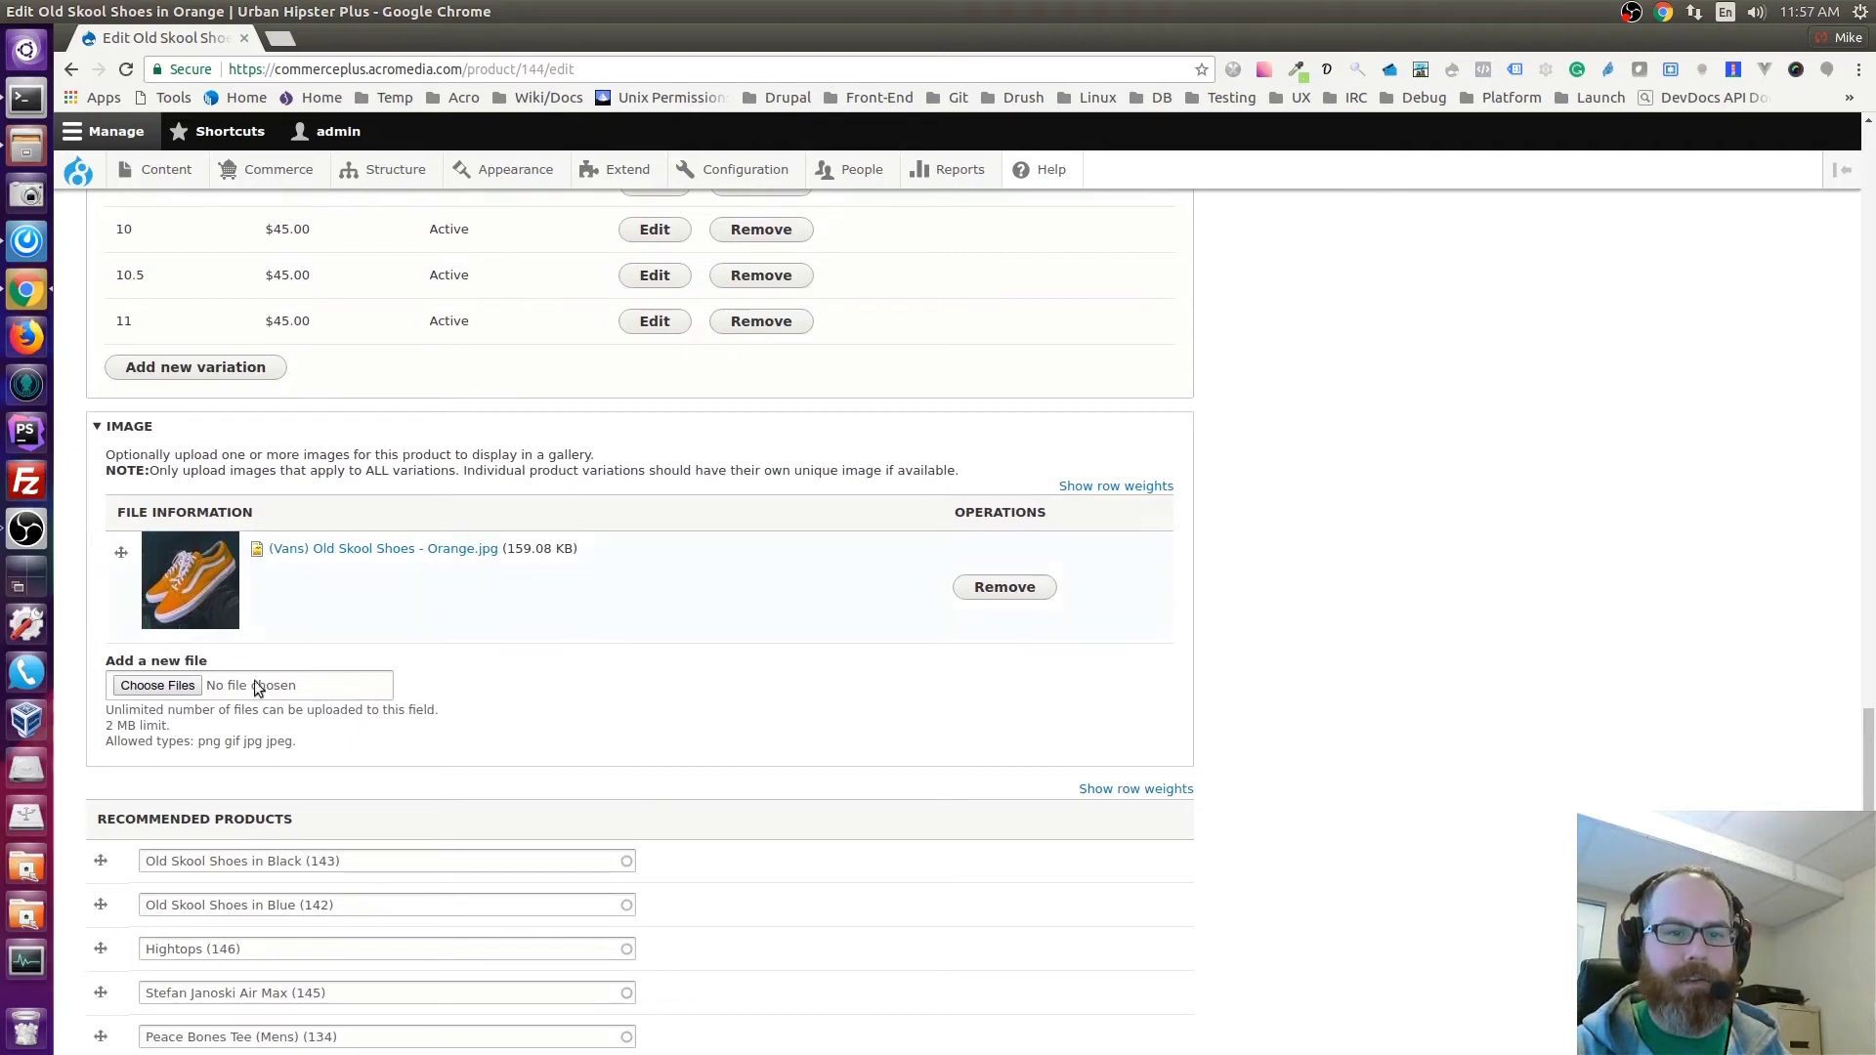
pyautogui.scroll(4, 900, 606)
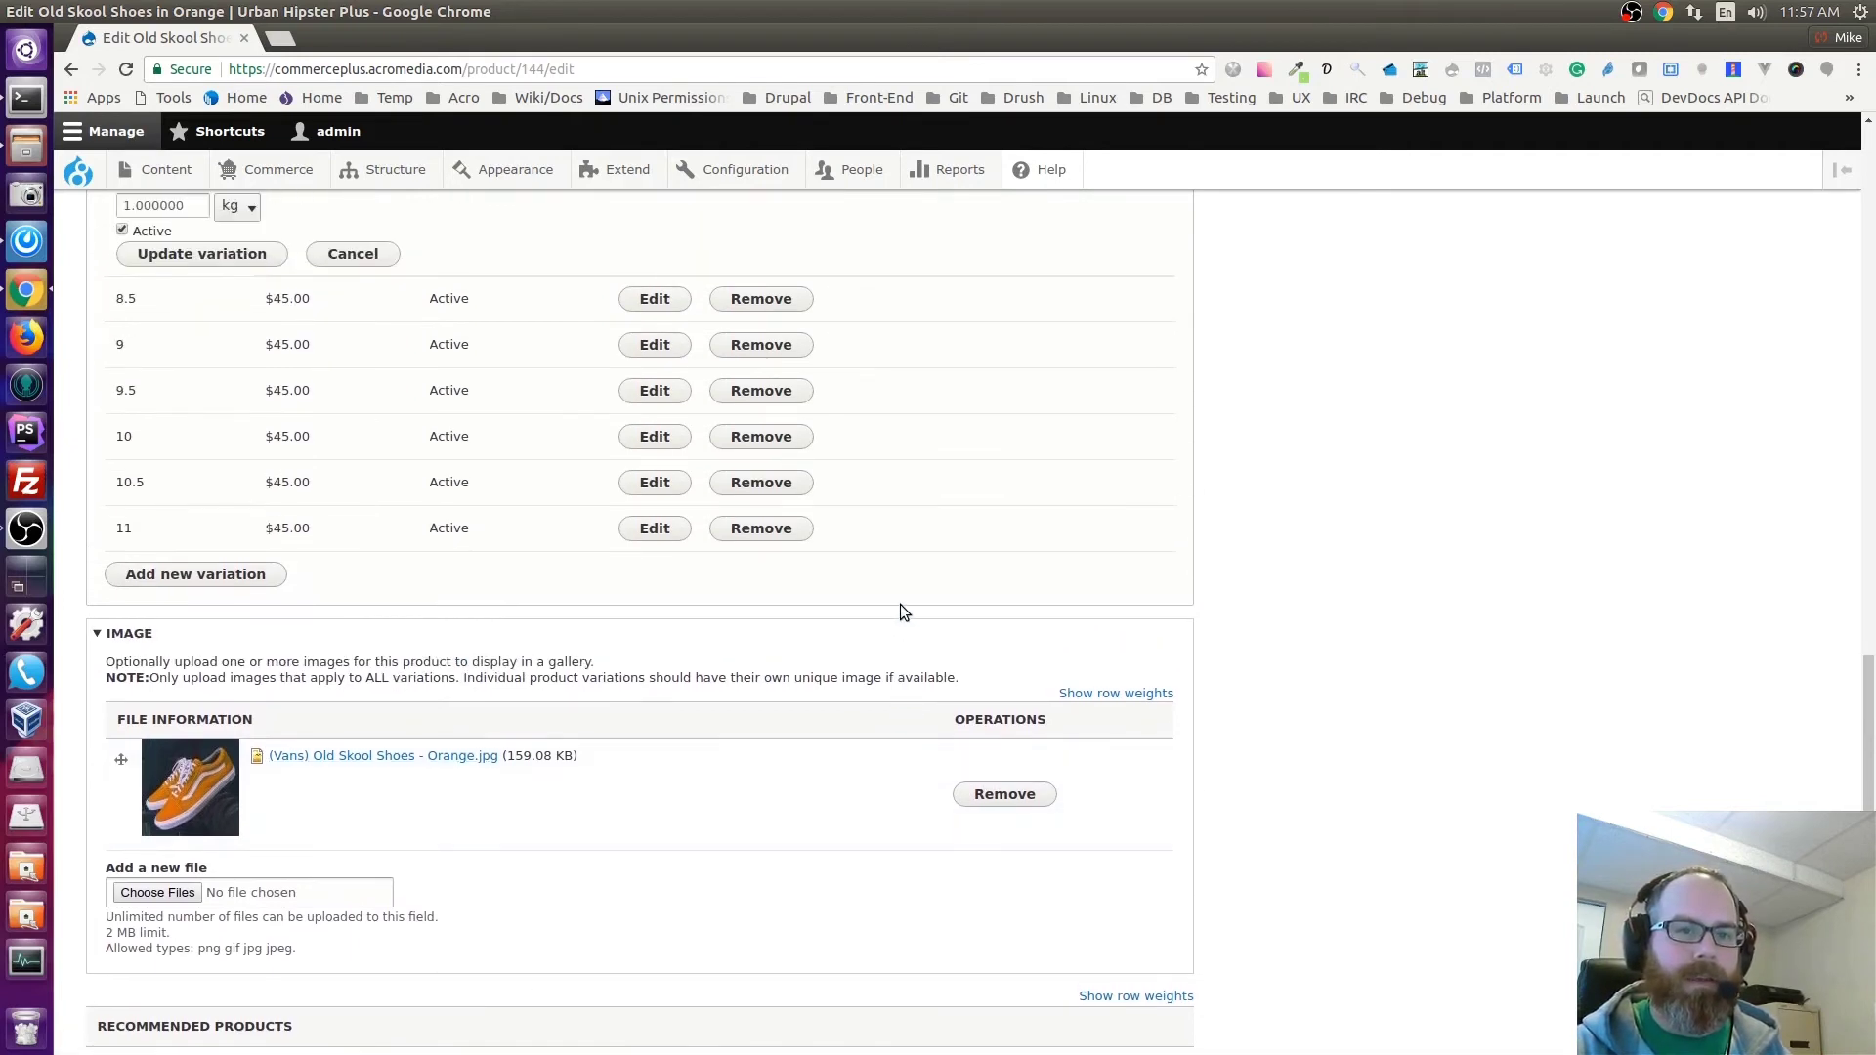
pyautogui.scroll(5, 904, 613)
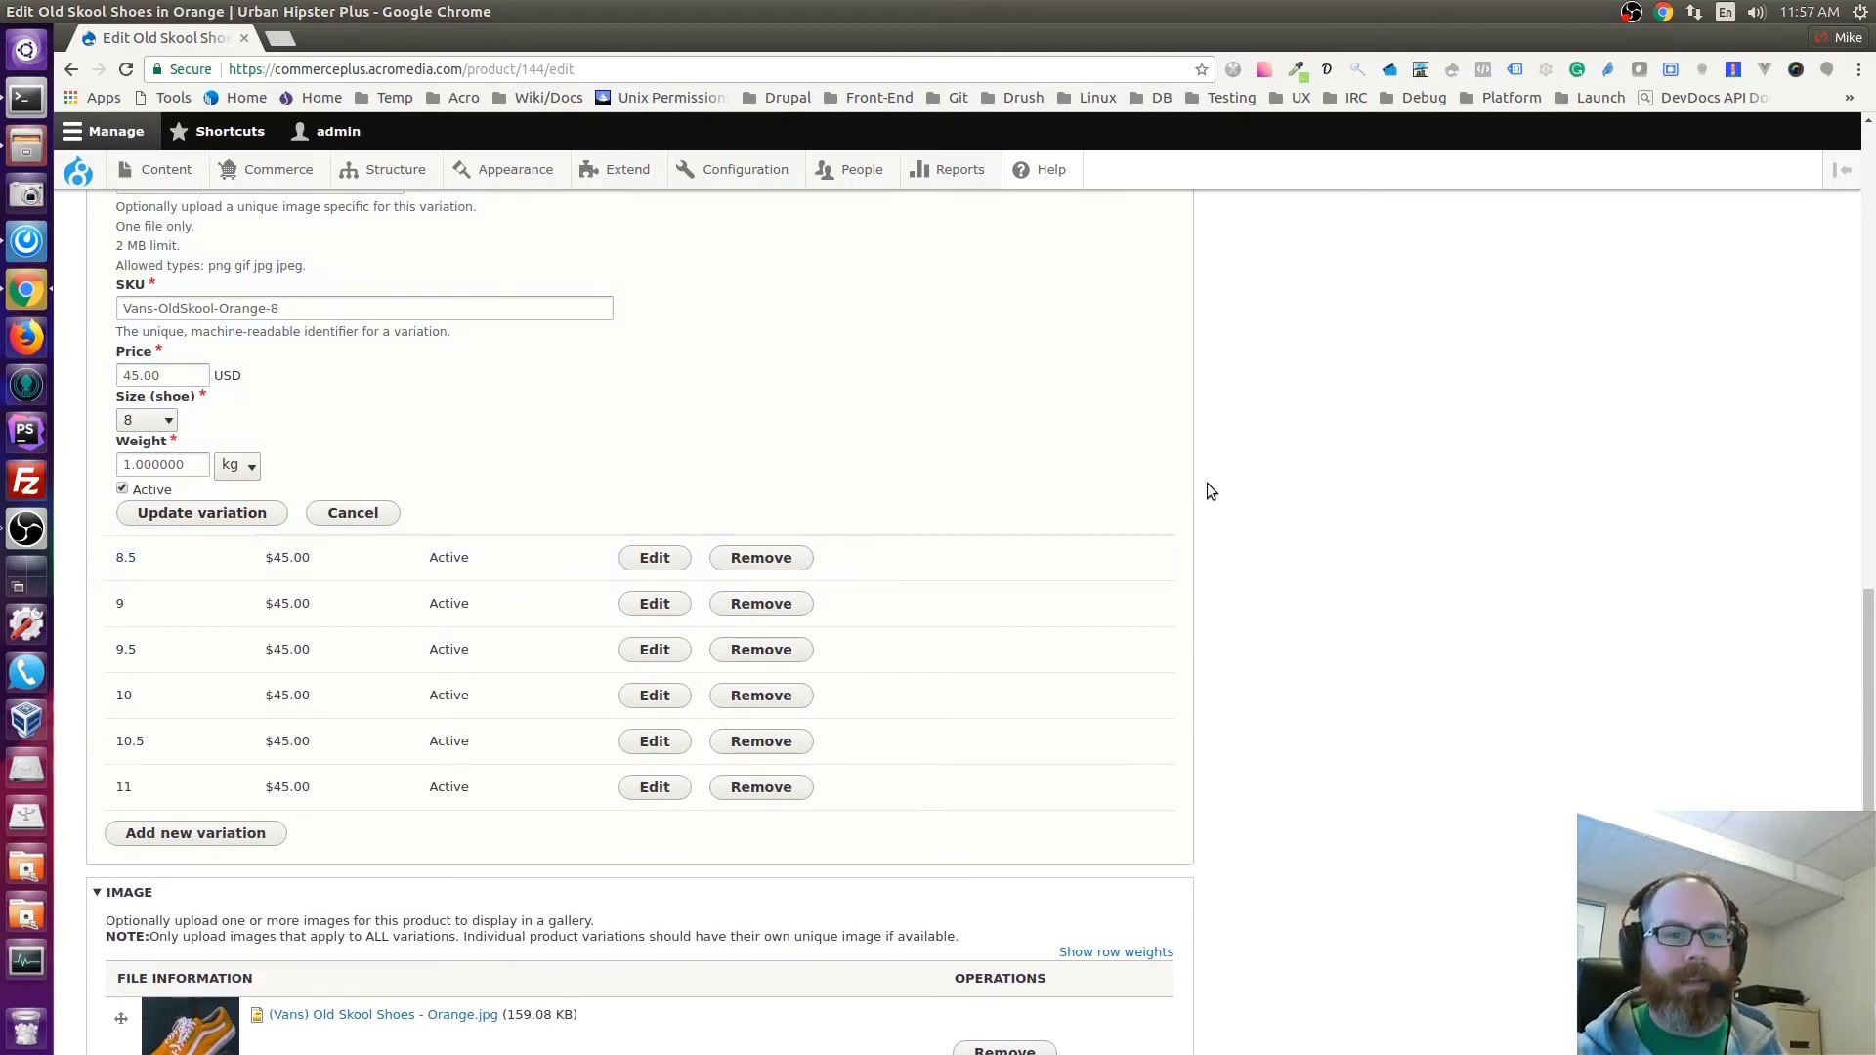
pyautogui.scroll(4, 1255, 475)
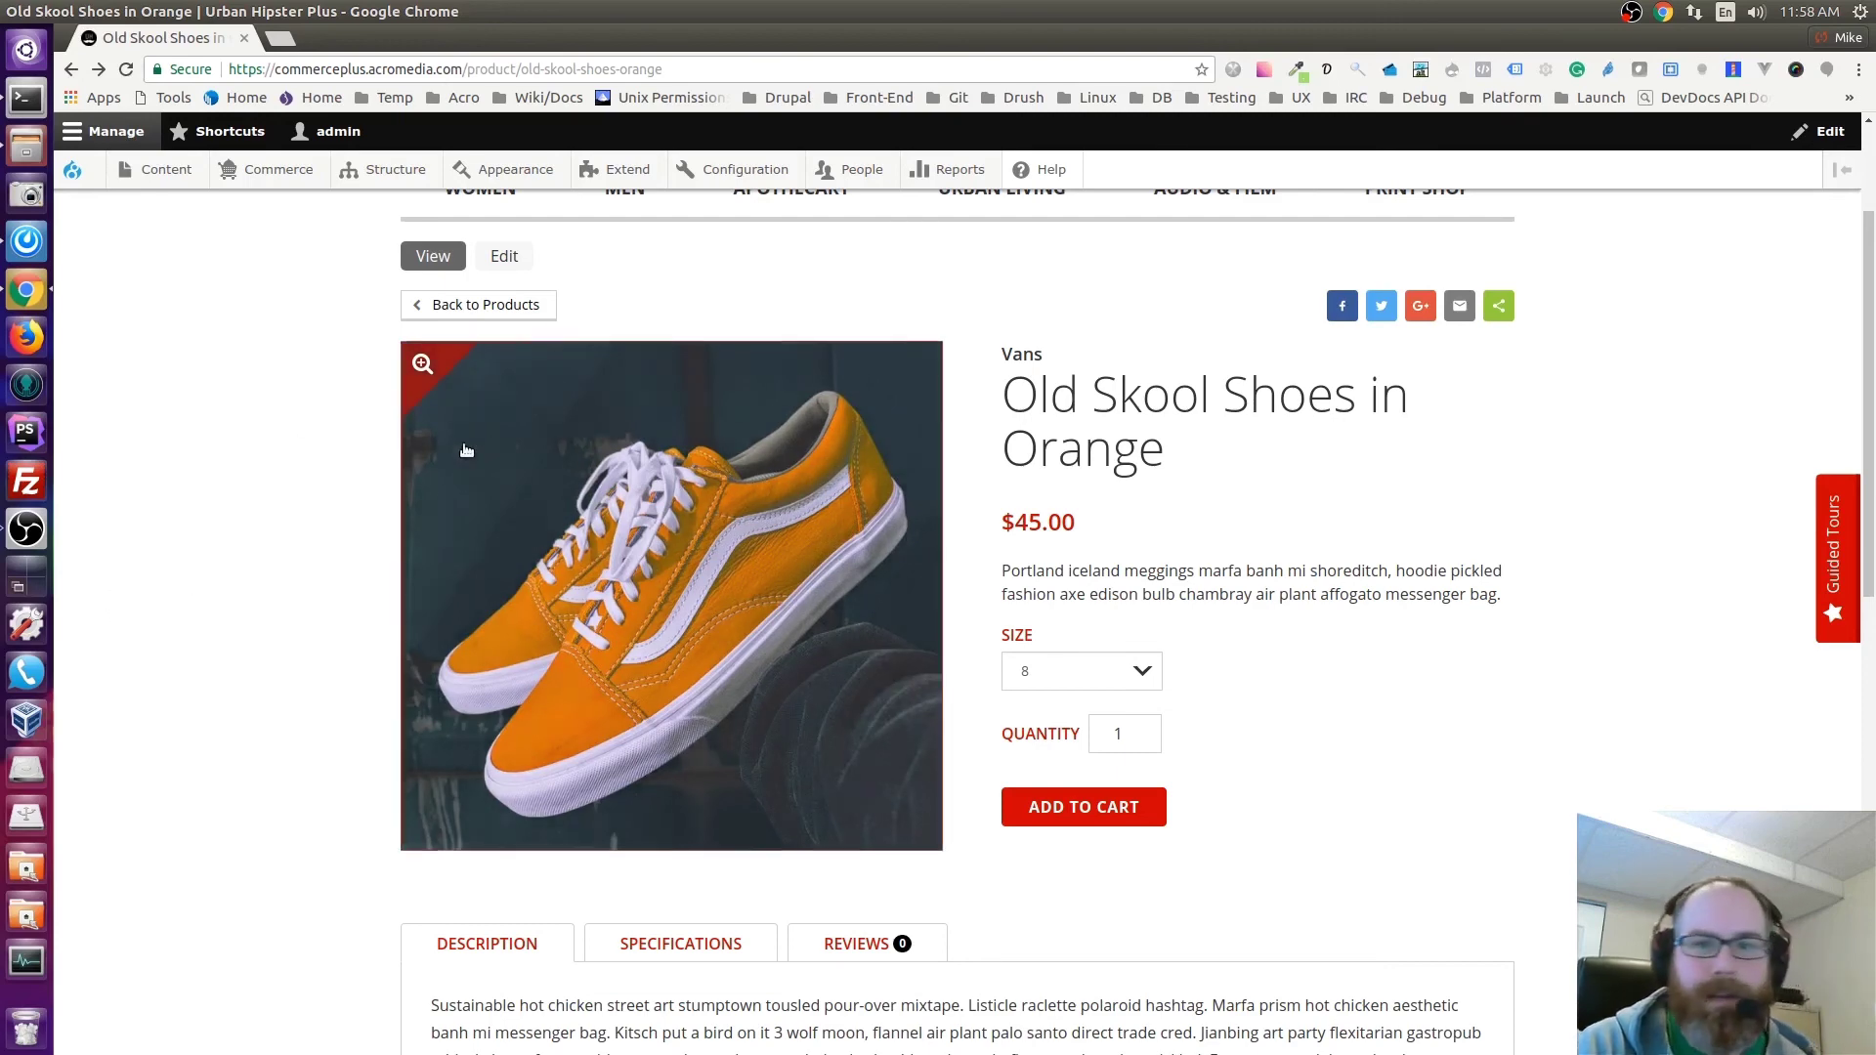
pyautogui.scroll(3, 196, 636)
pyautogui.scroll(-2, 258, 673)
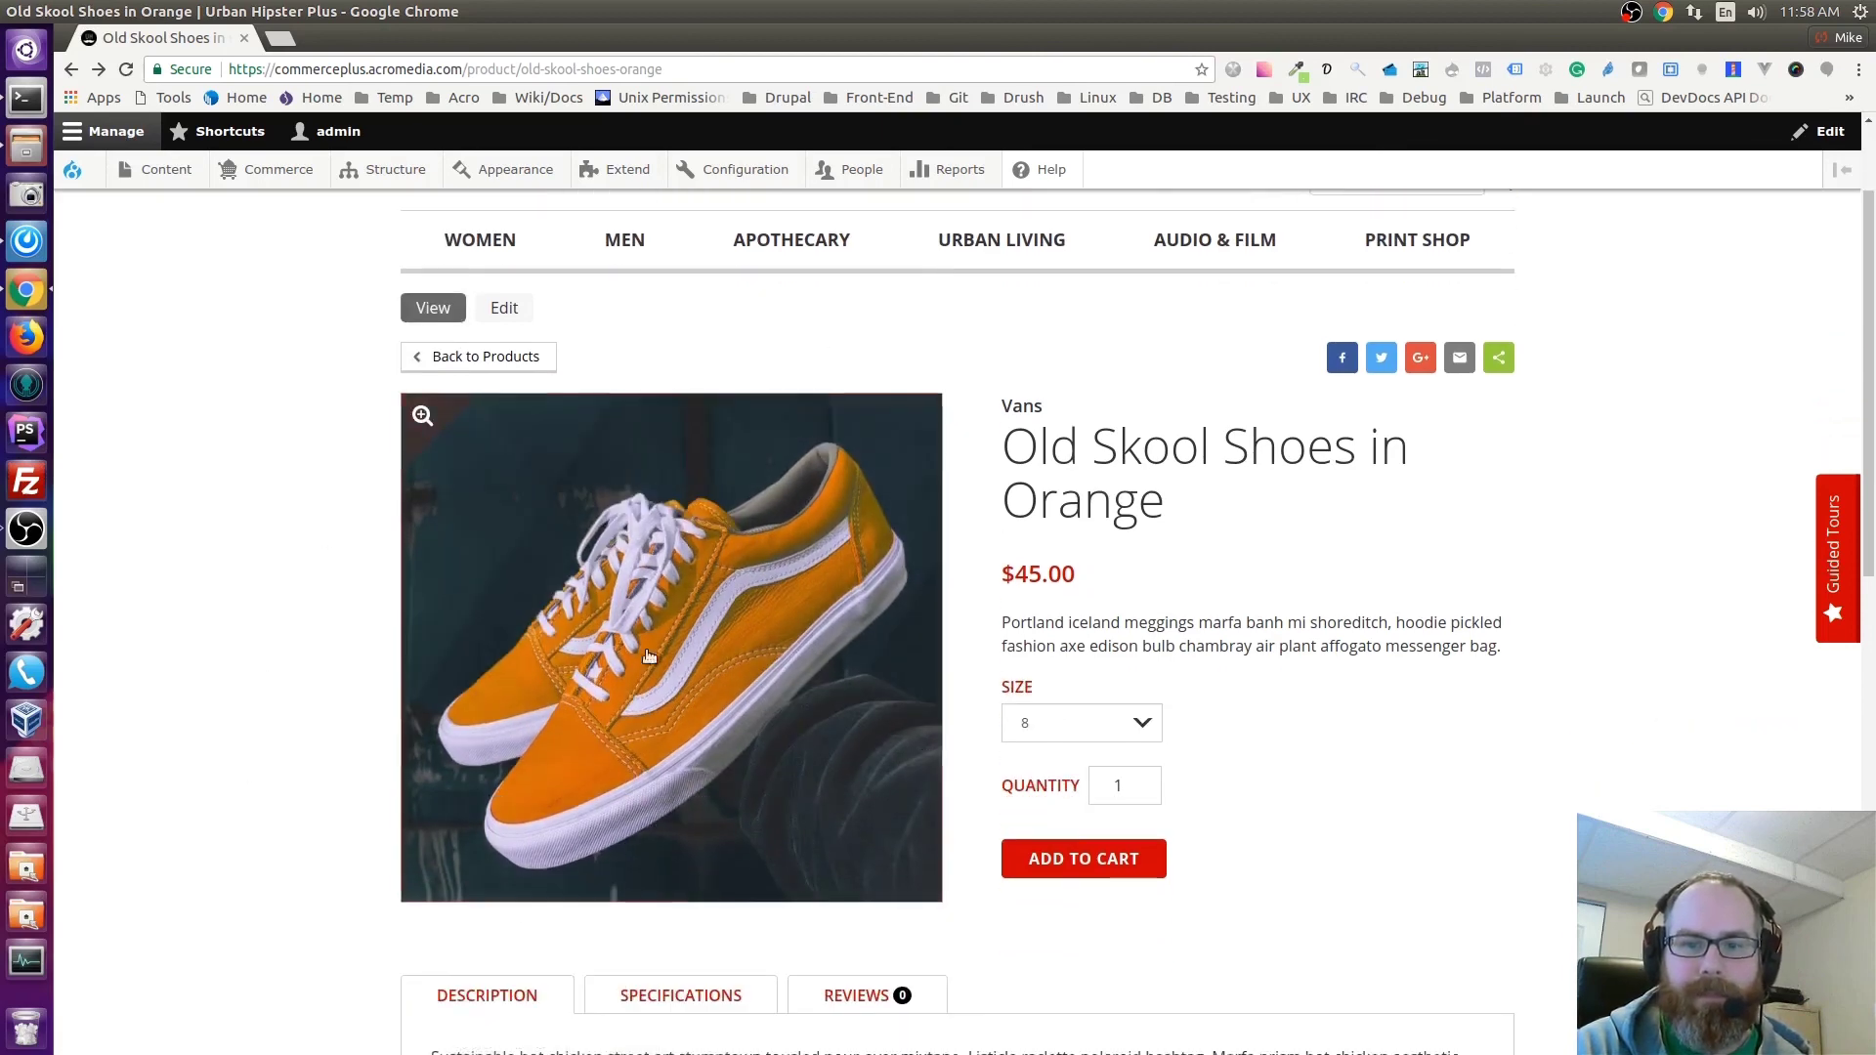
pyautogui.scroll(2, 797, 809)
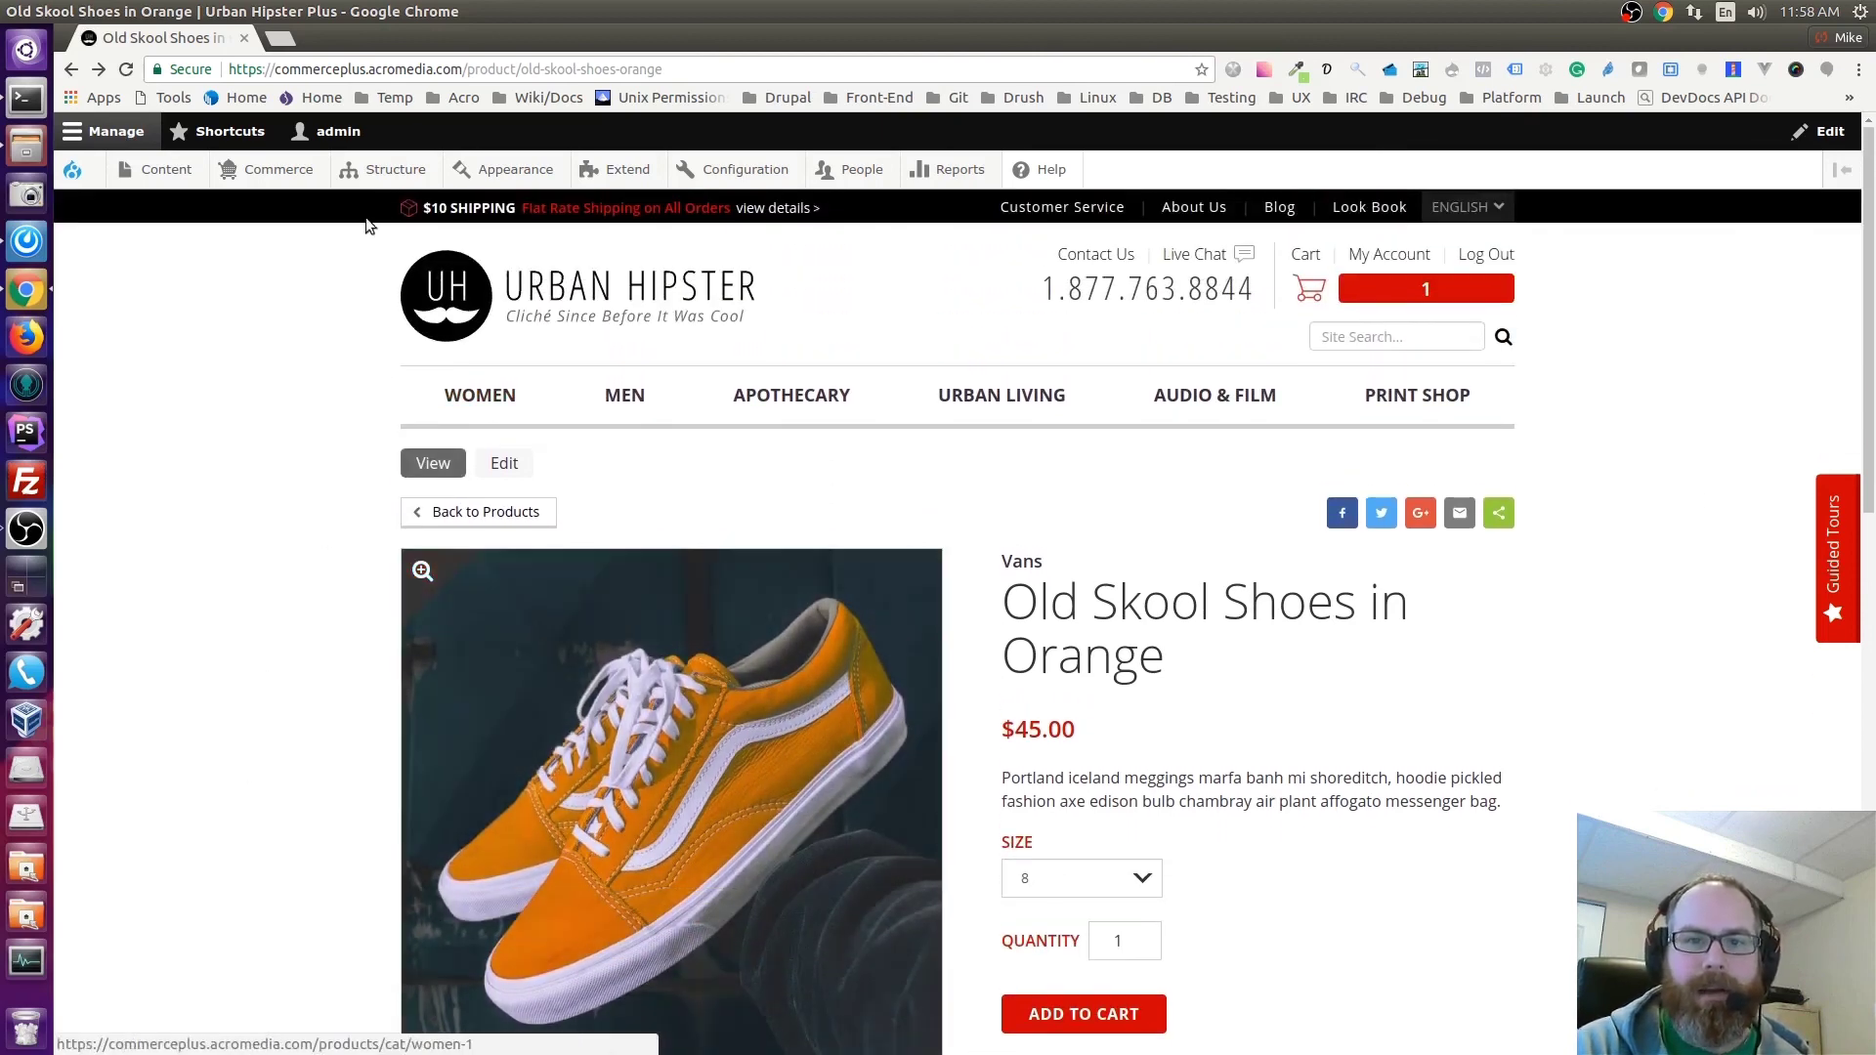
pyautogui.moveTo(315, 178)
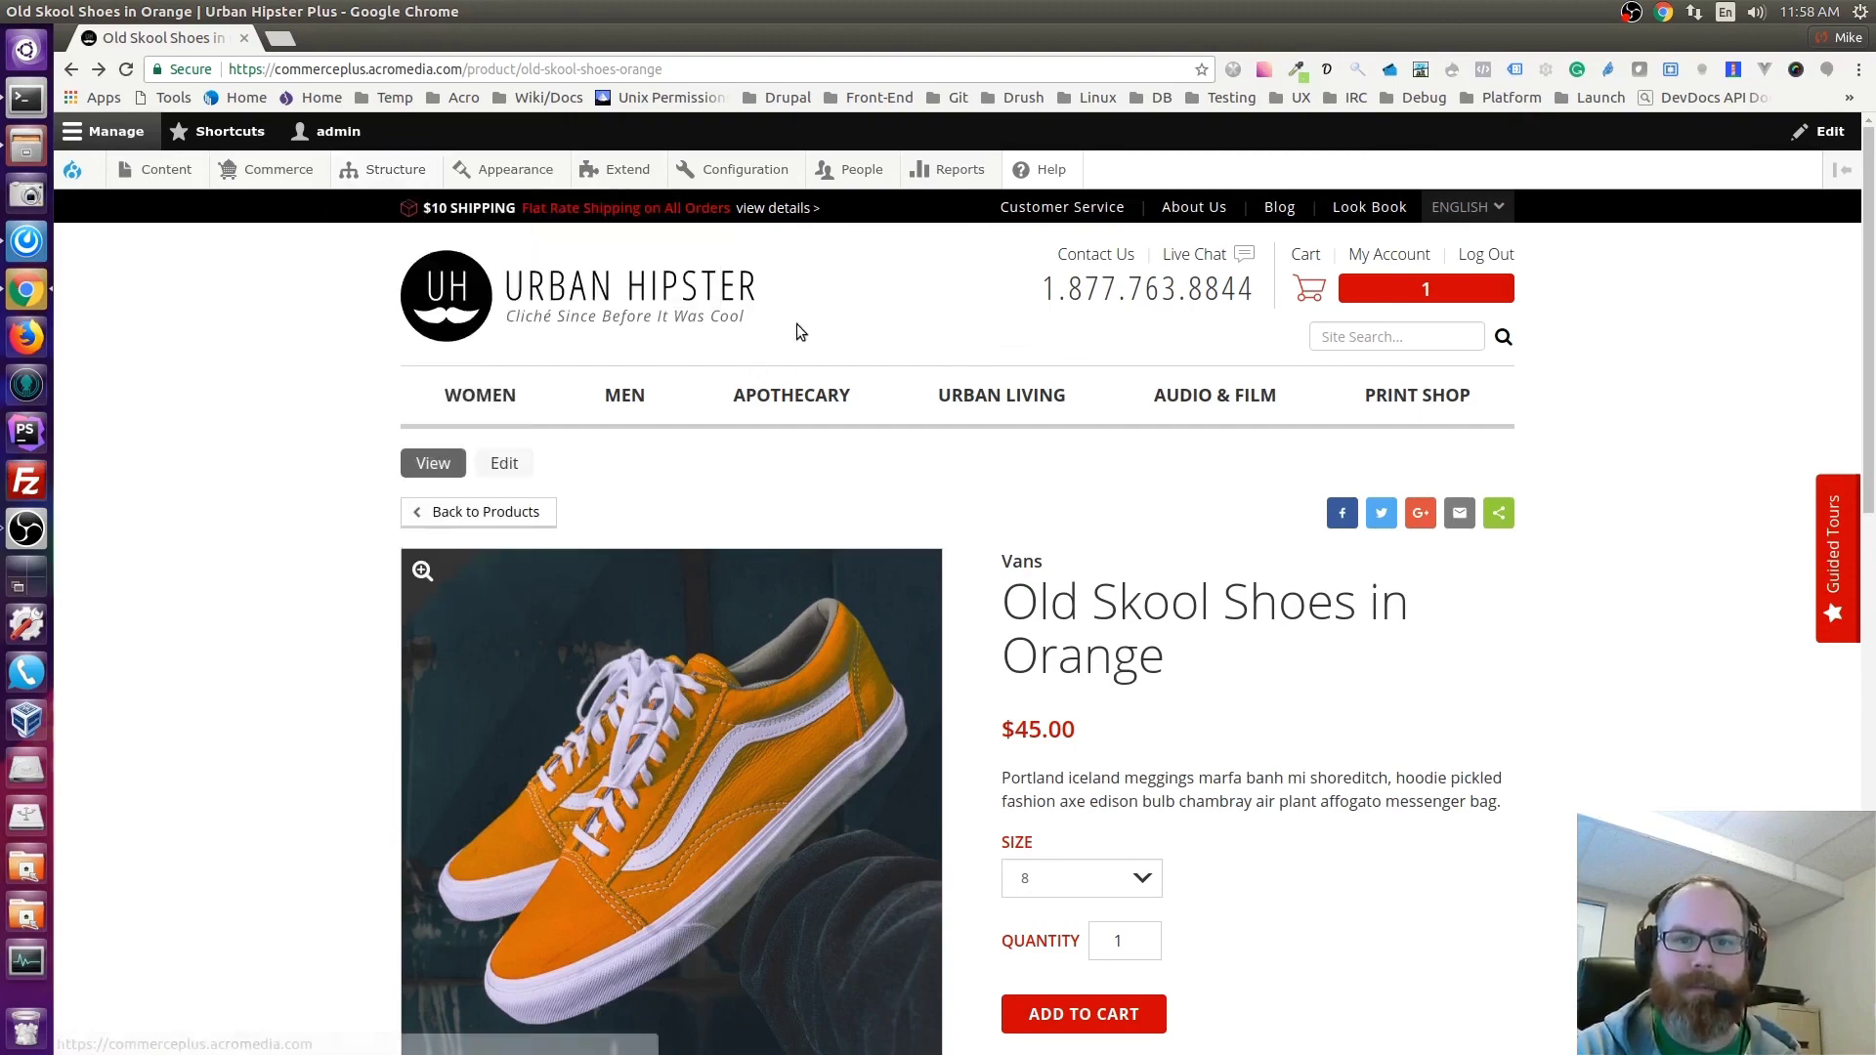
# Return to the Urban Hipster home page and browse its Featured Products and Featured Women's rows.
pyautogui.click(664, 298)
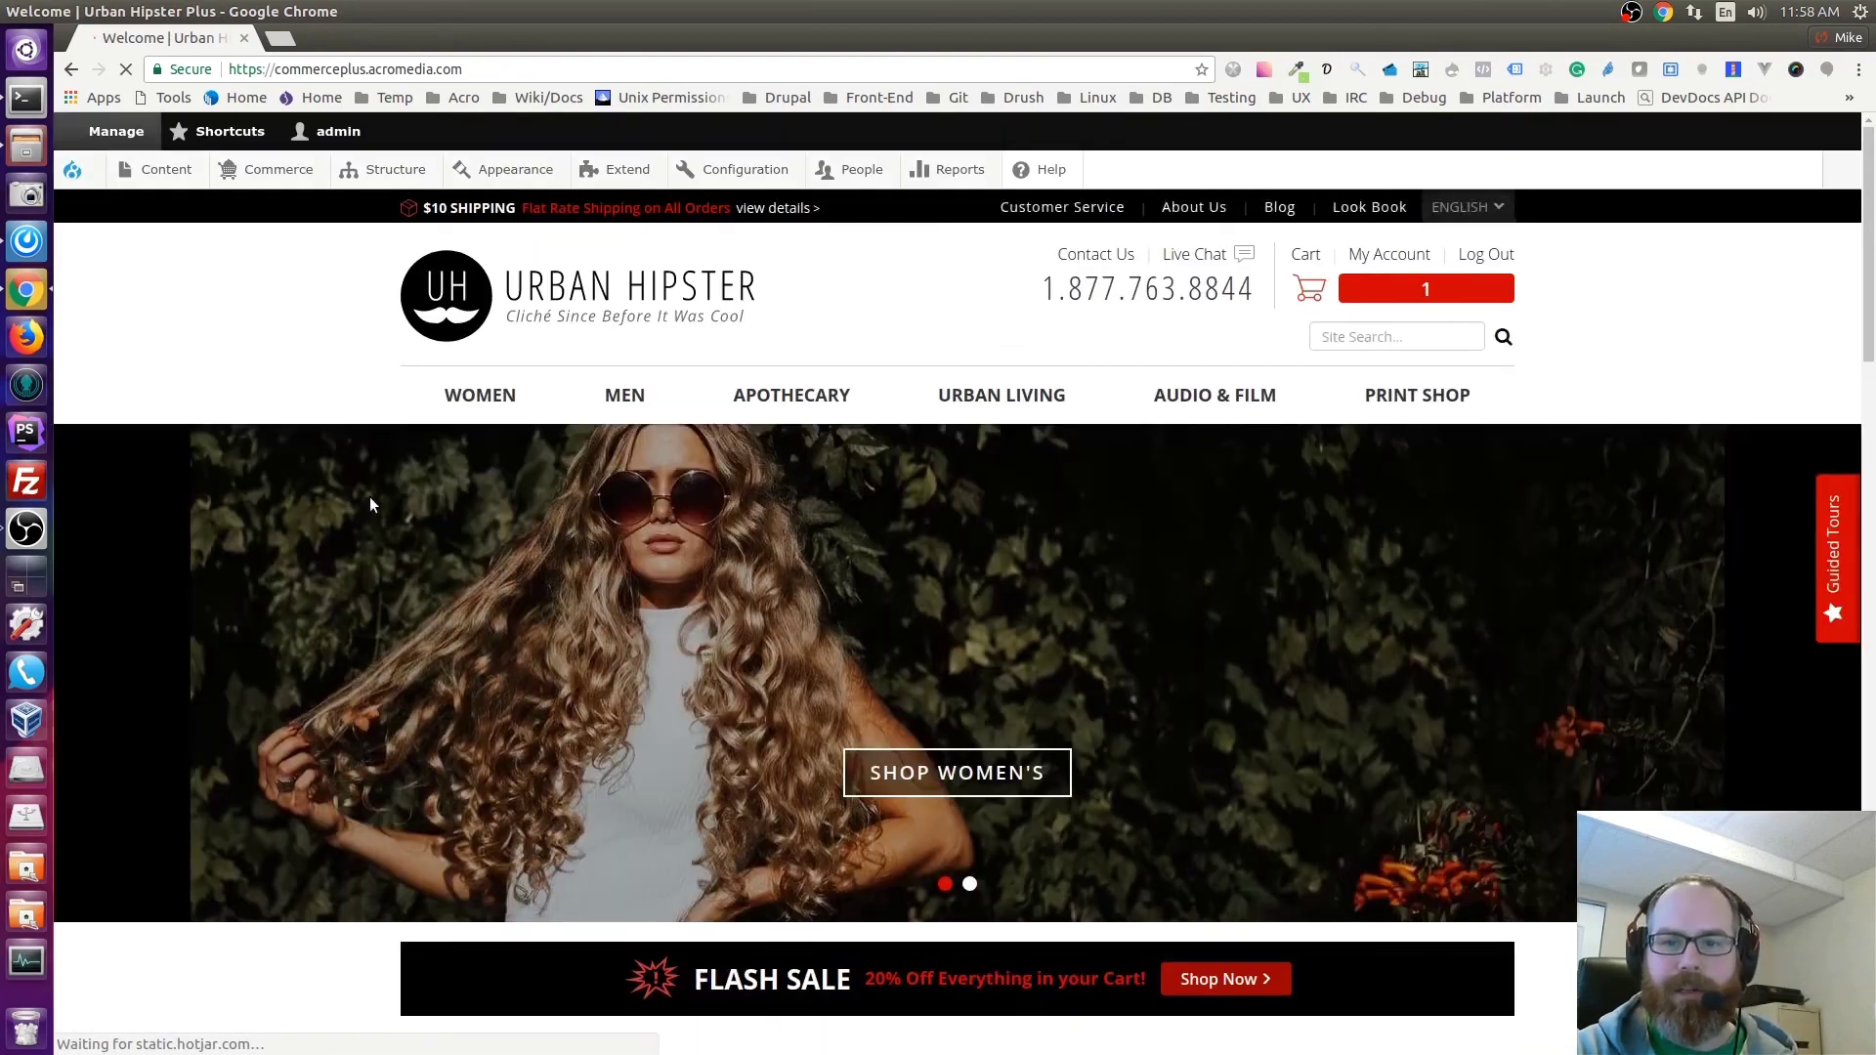
pyautogui.scroll(-4, 367, 496)
pyautogui.scroll(-10, 352, 492)
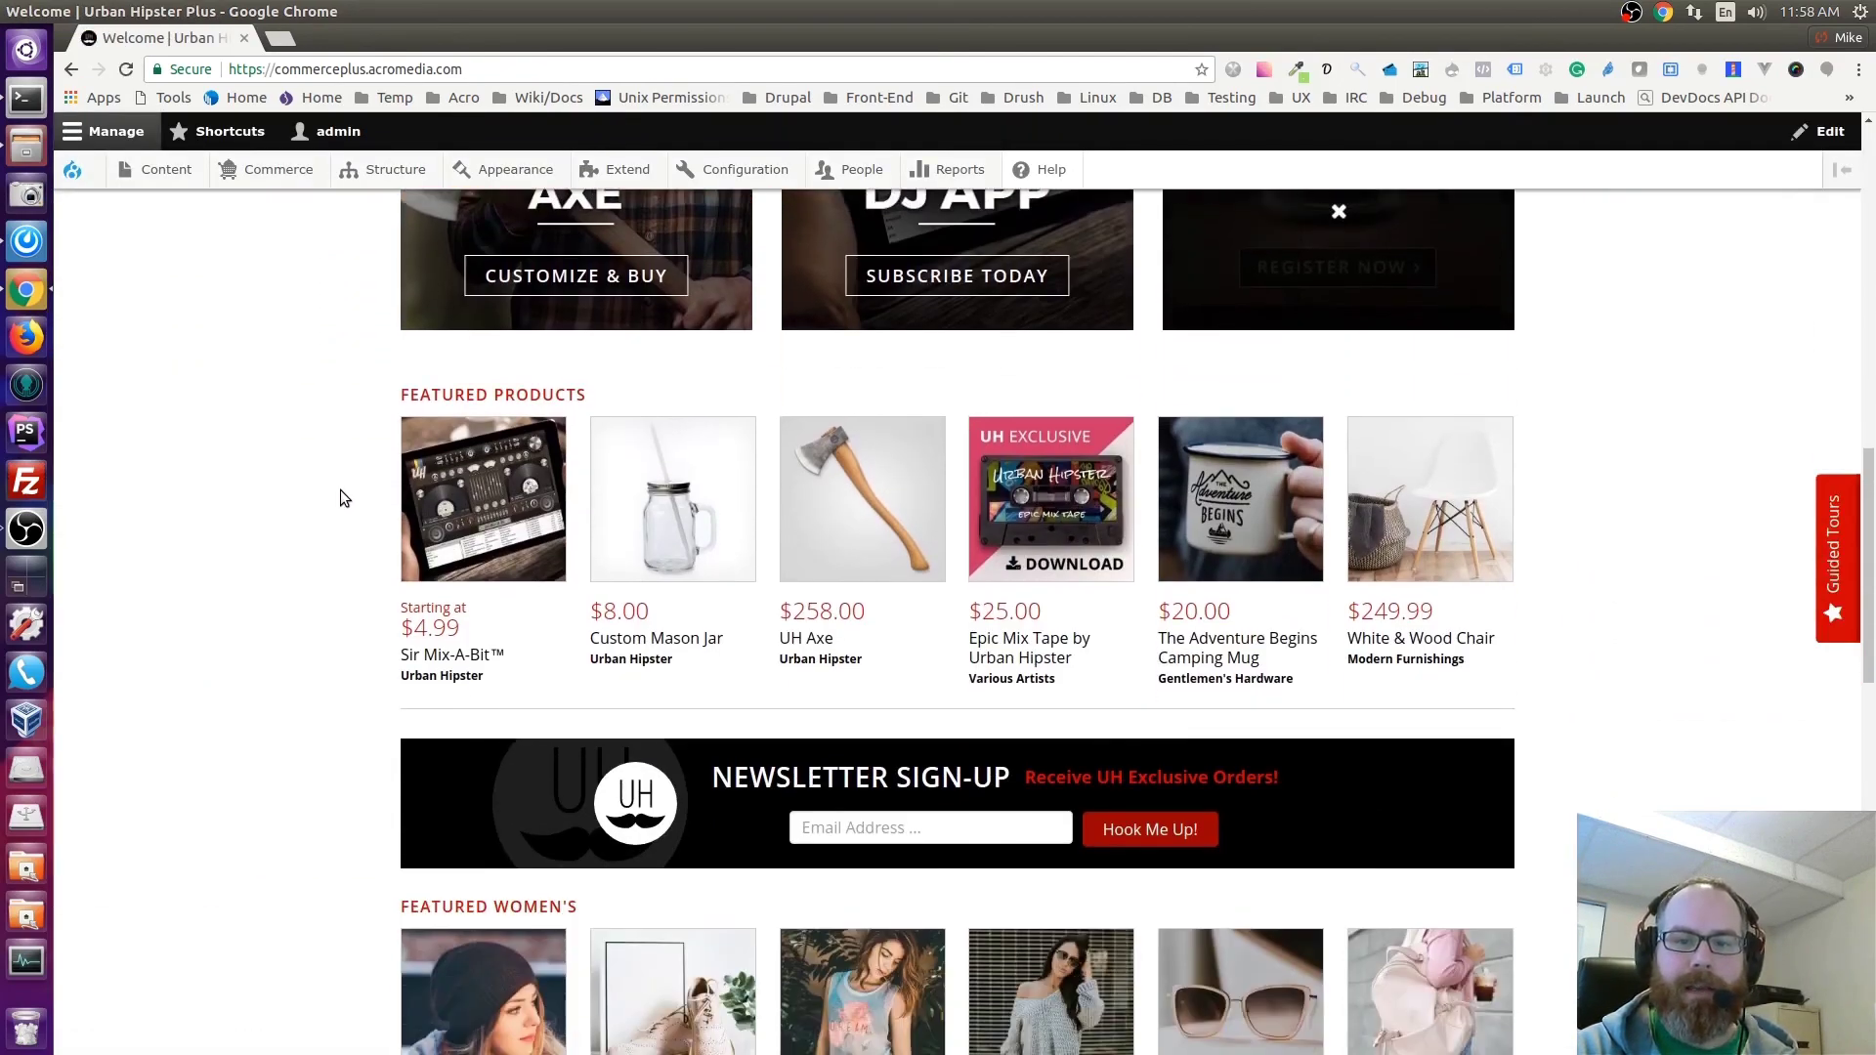
pyautogui.scroll(-1, 340, 499)
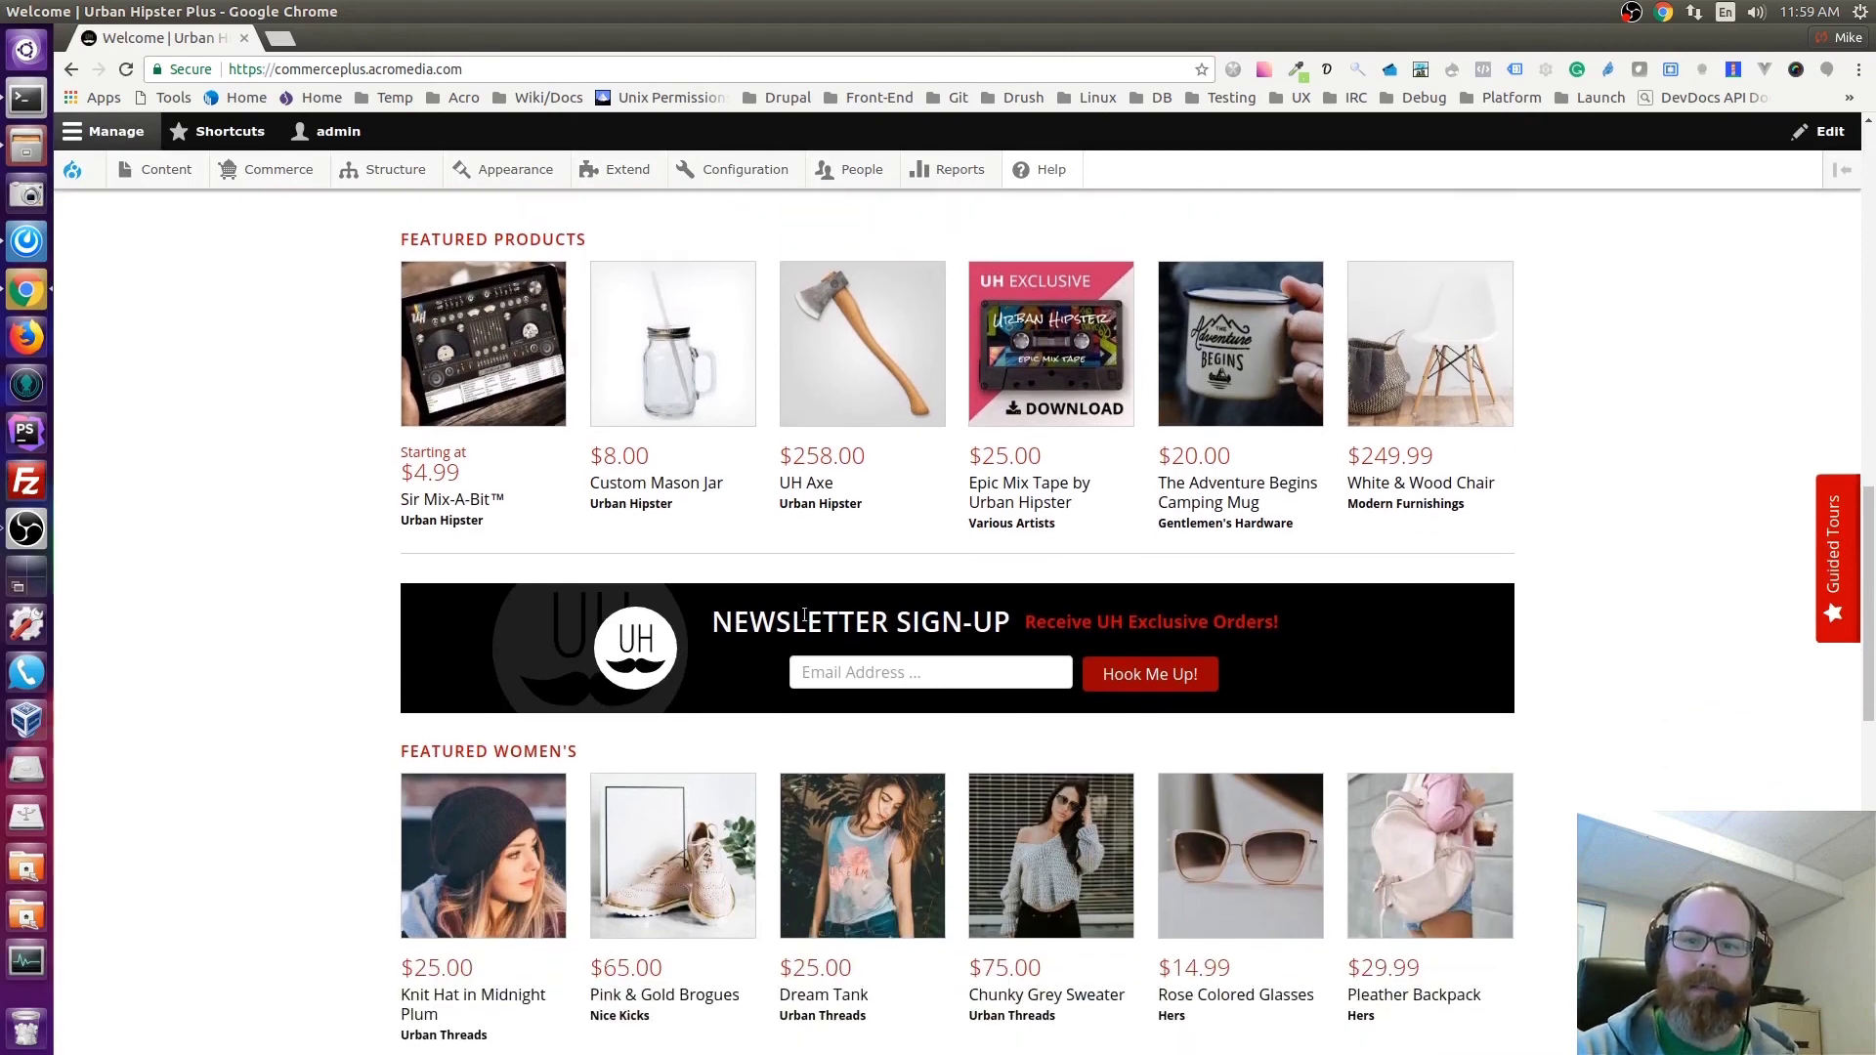
pyautogui.scroll(1, 1232, 576)
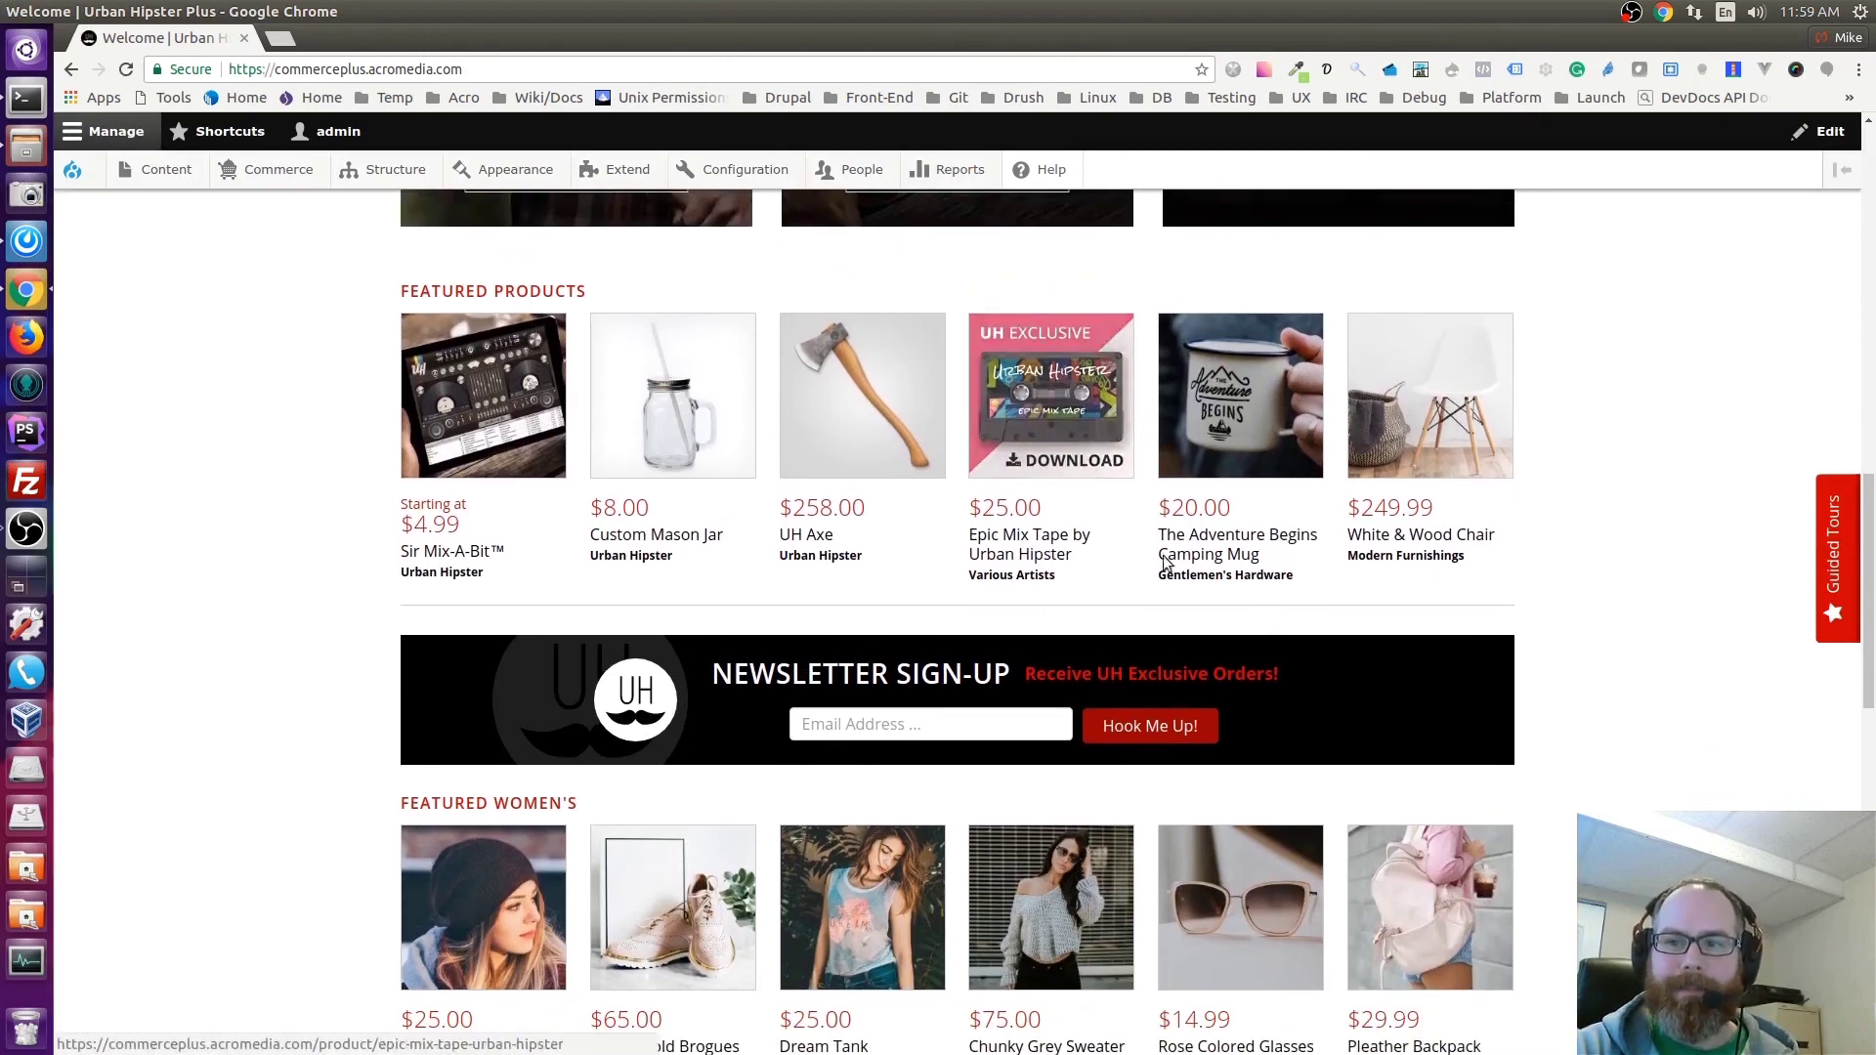